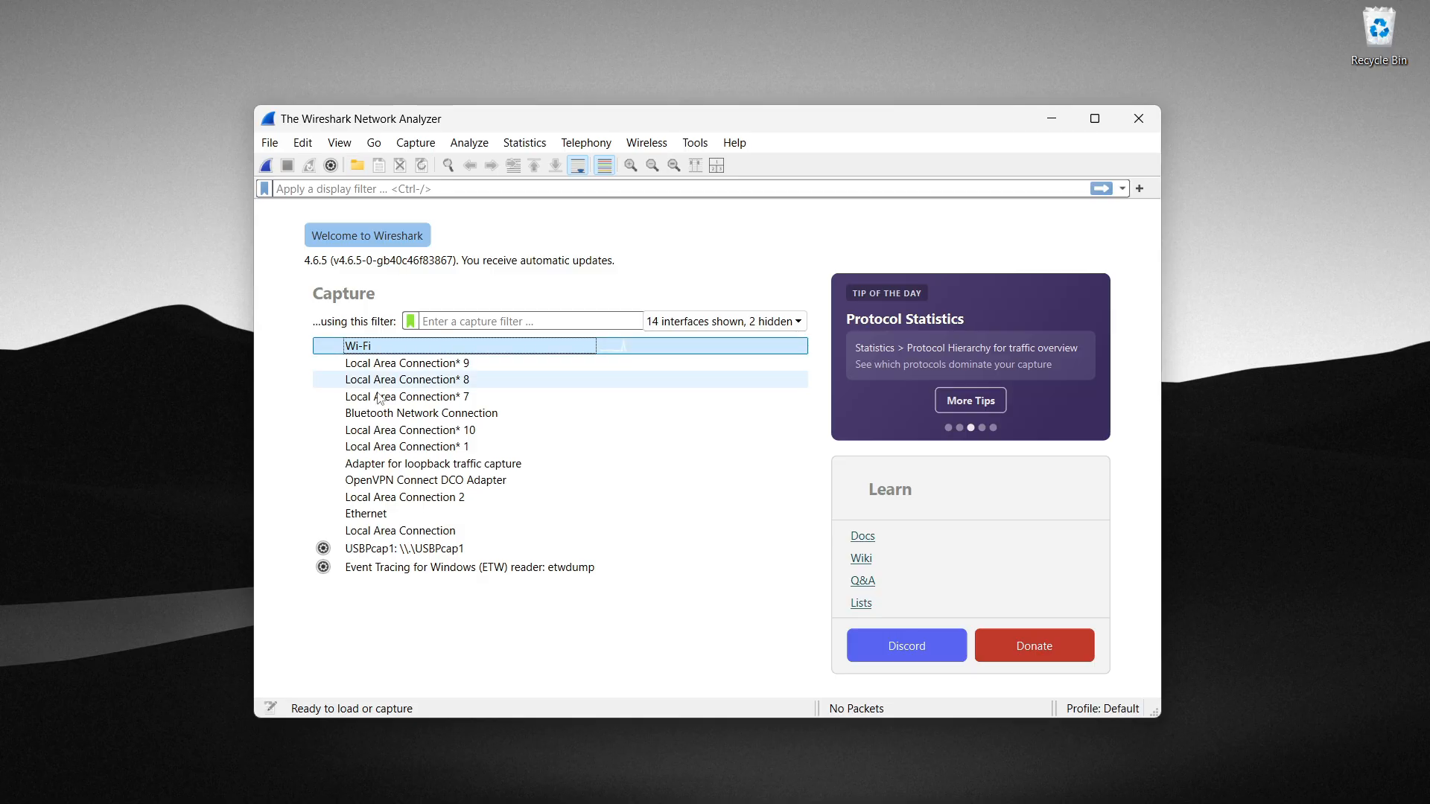
Step: Select the Wi-Fi interface for capture and arrange the Wireshark window side by side with the Vivaldi browser
click(428, 517)
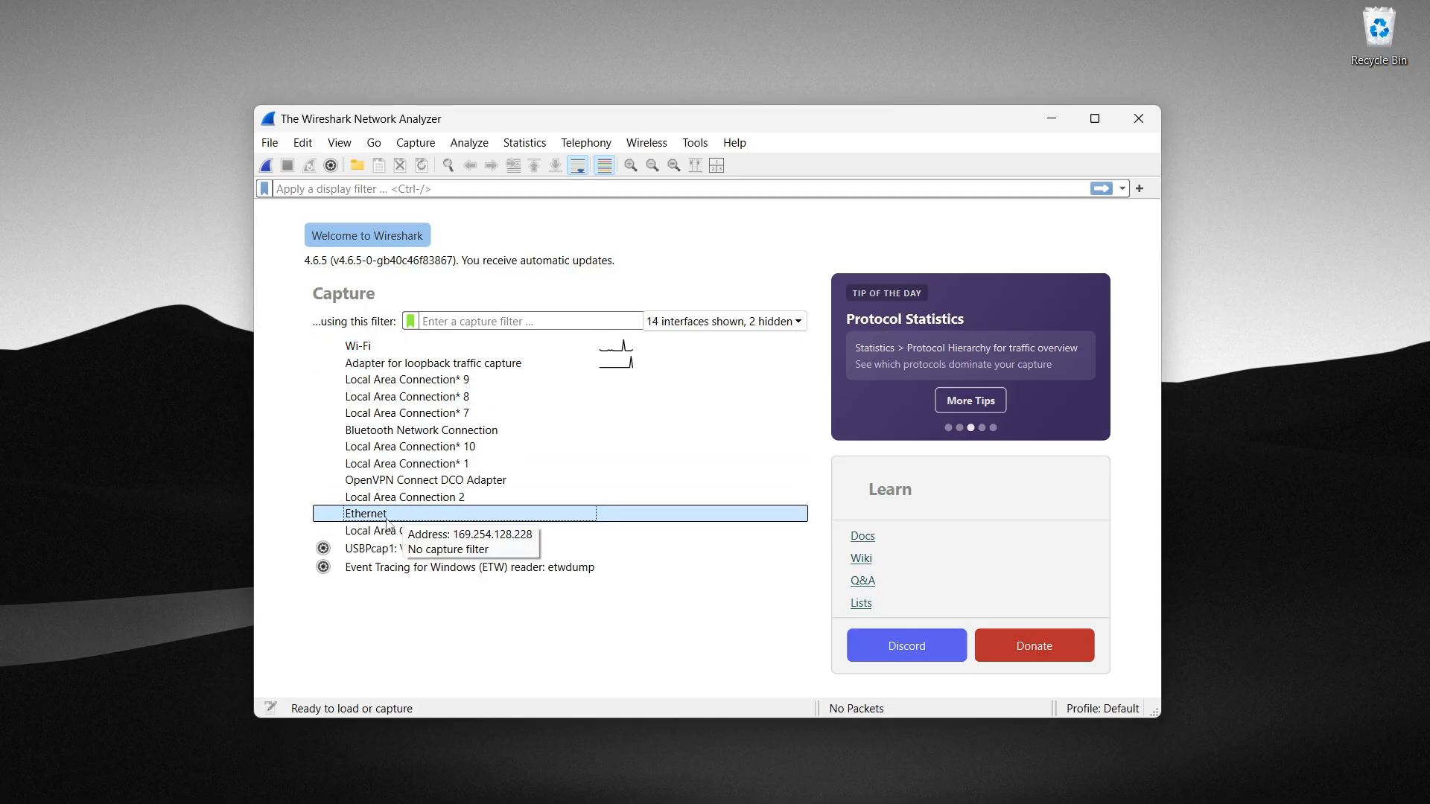
click(377, 348)
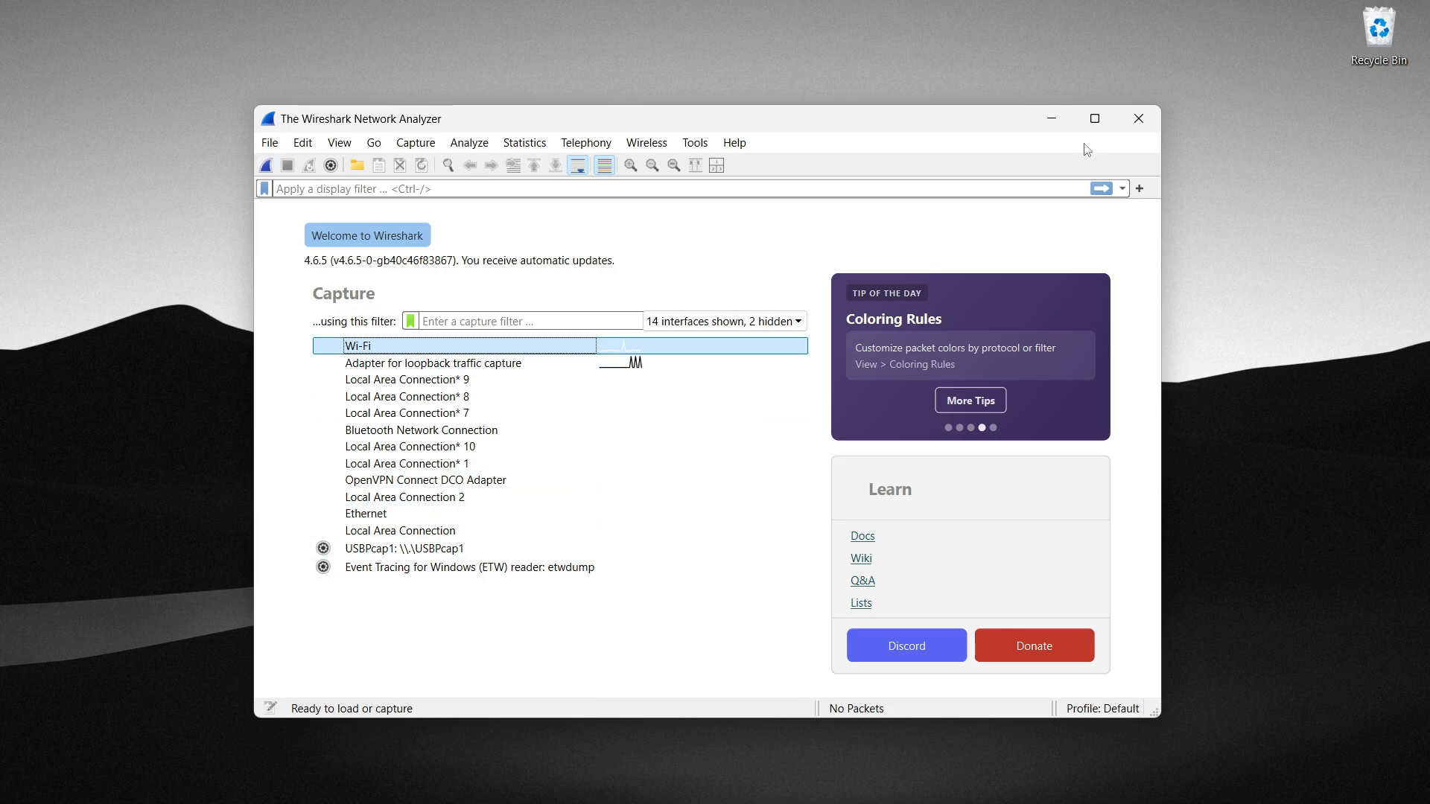
drag(855, 123, 595, 67)
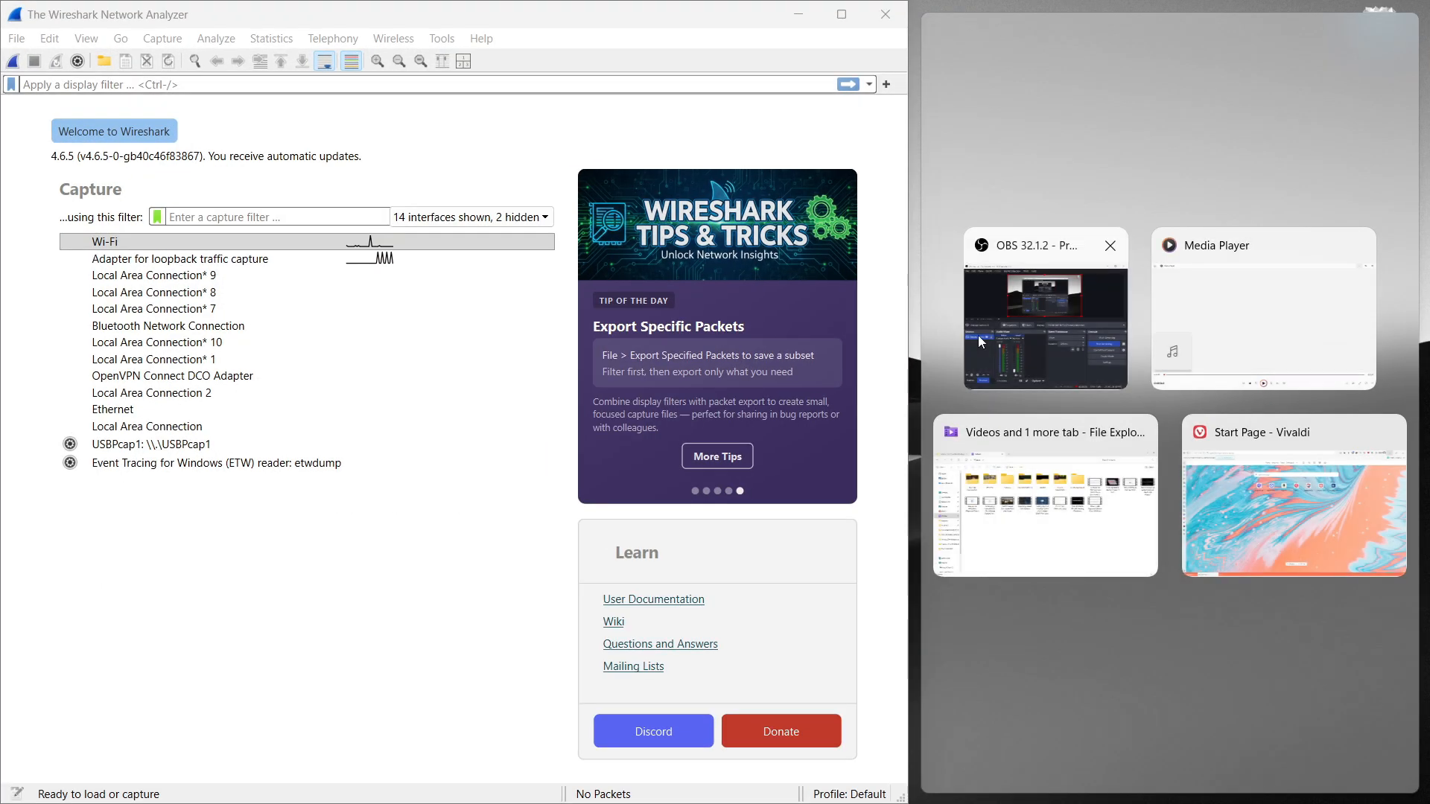
click(1232, 505)
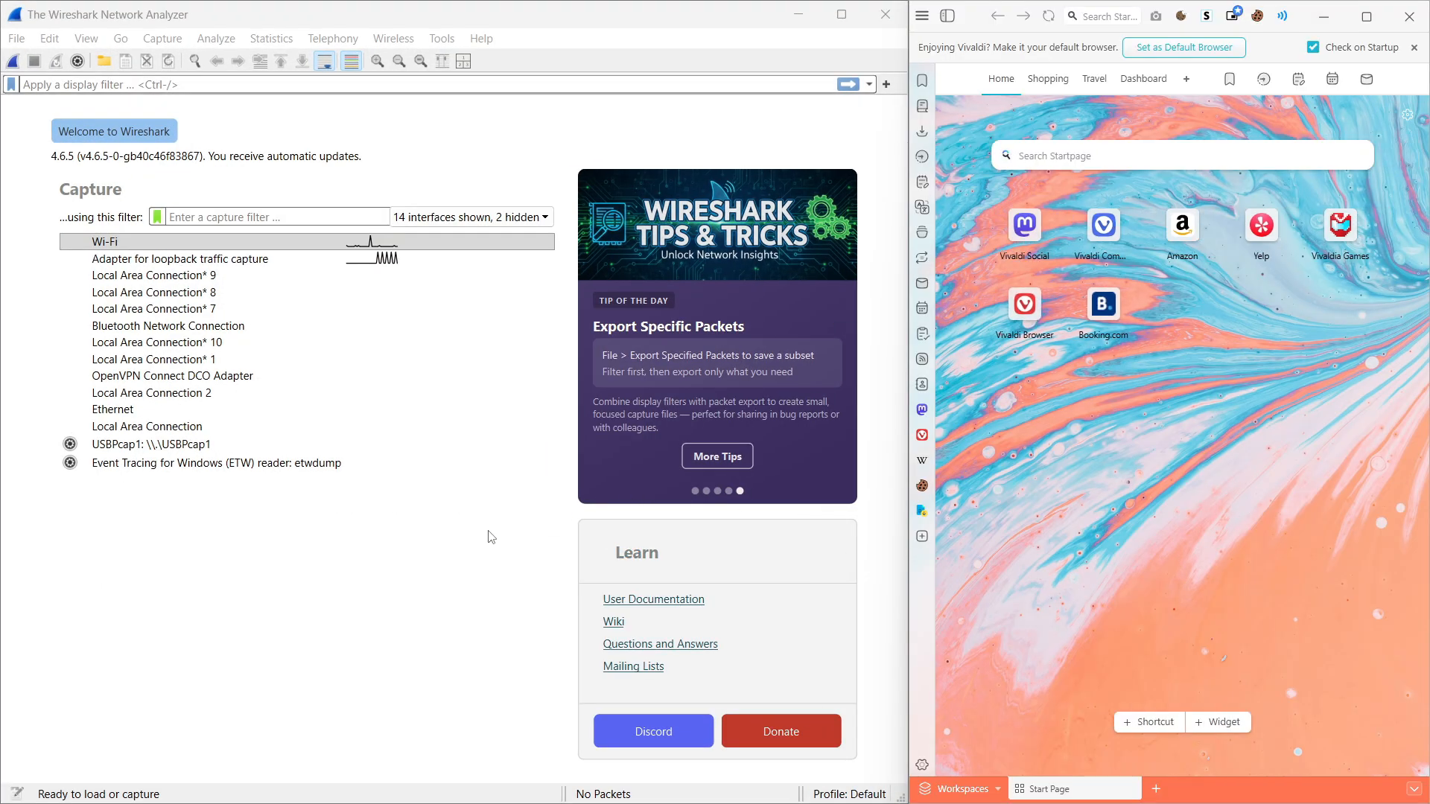
click(491, 536)
click(1184, 451)
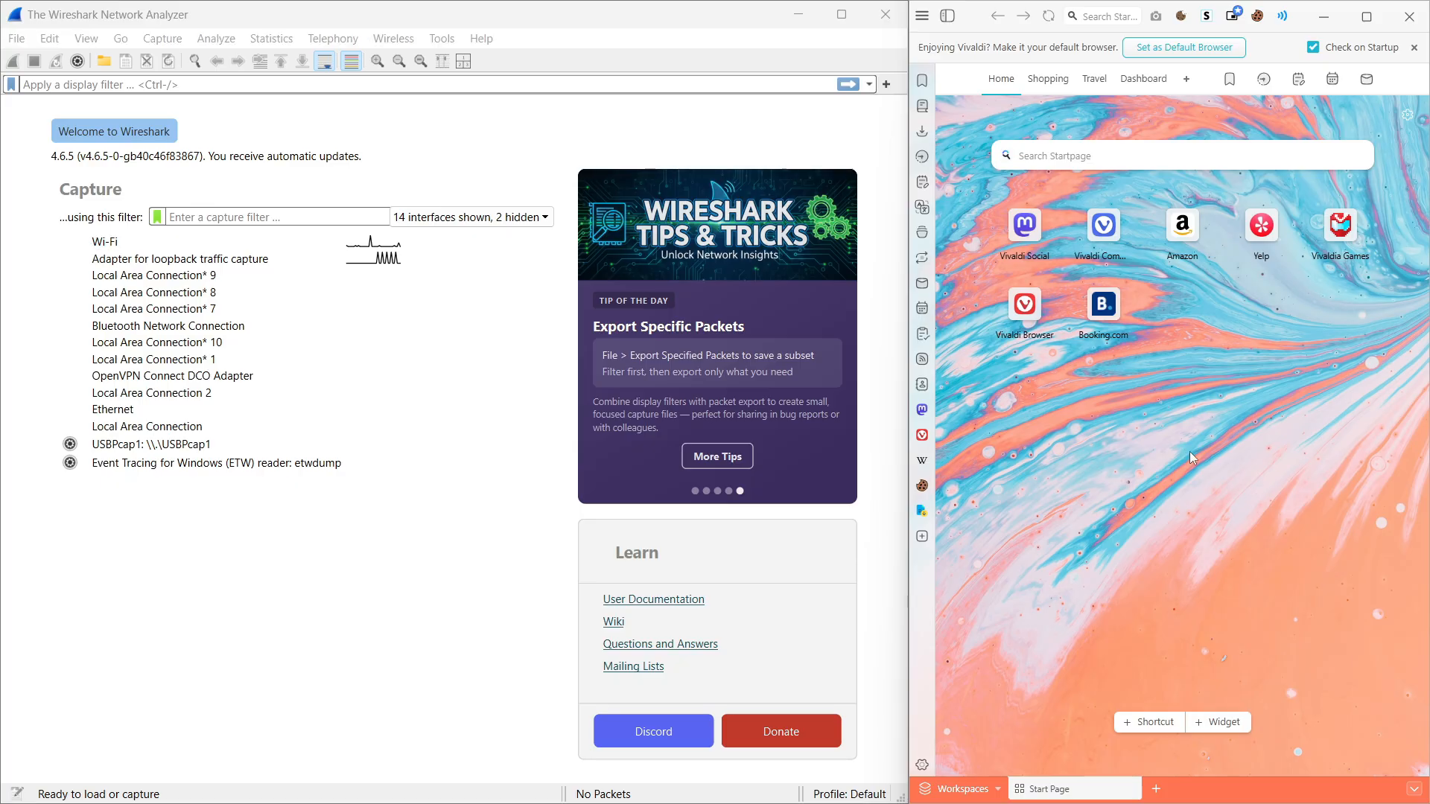
click(479, 513)
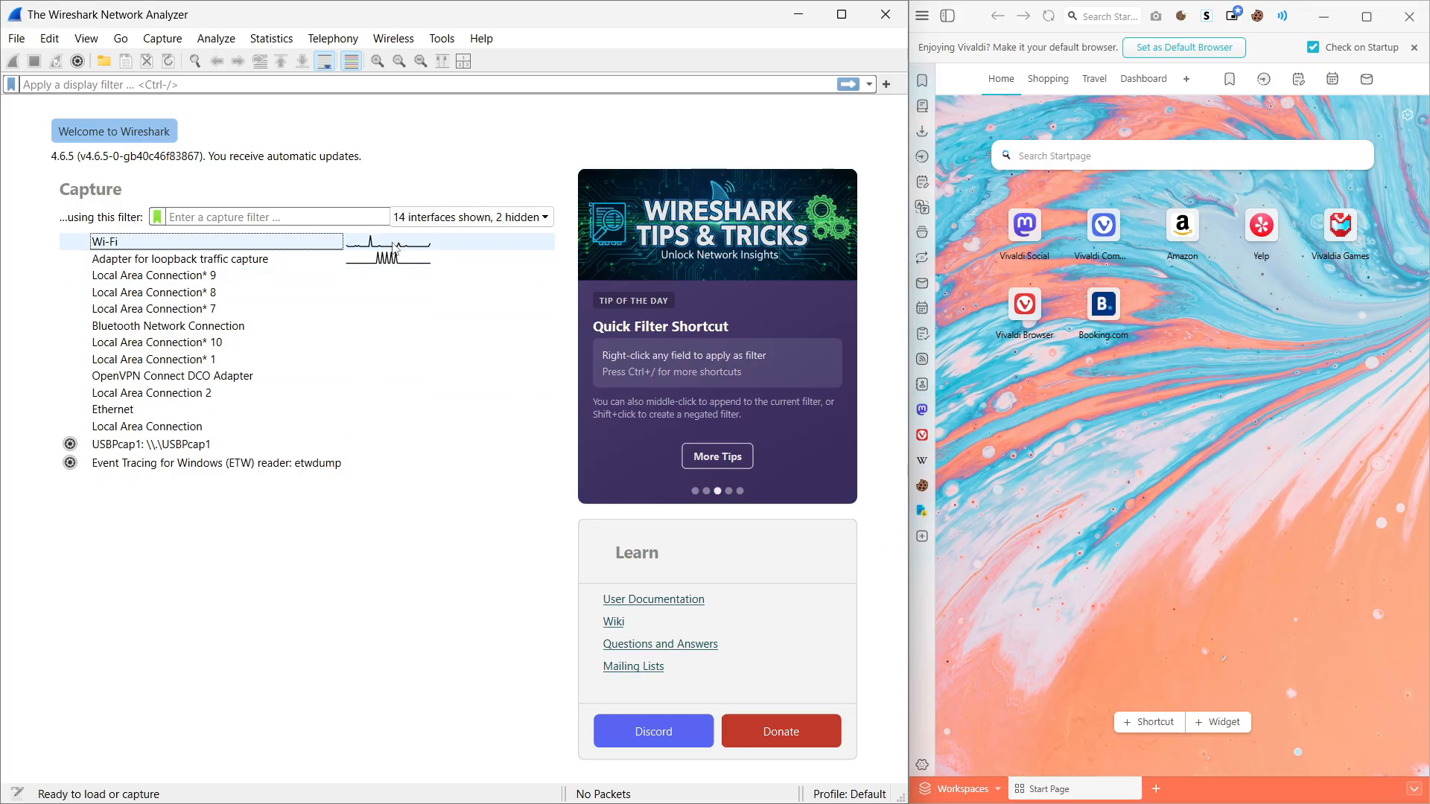
click(393, 244)
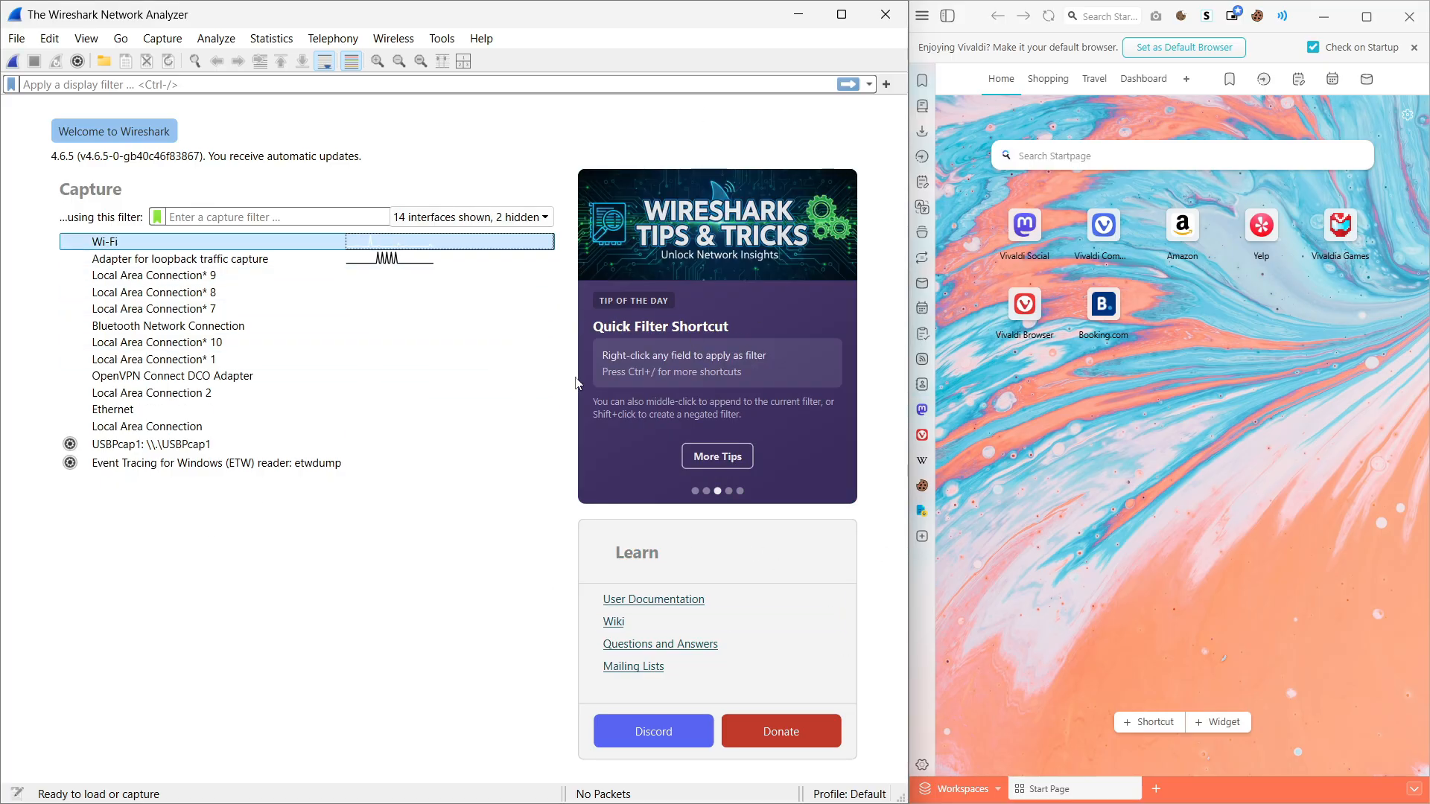
click(1066, 430)
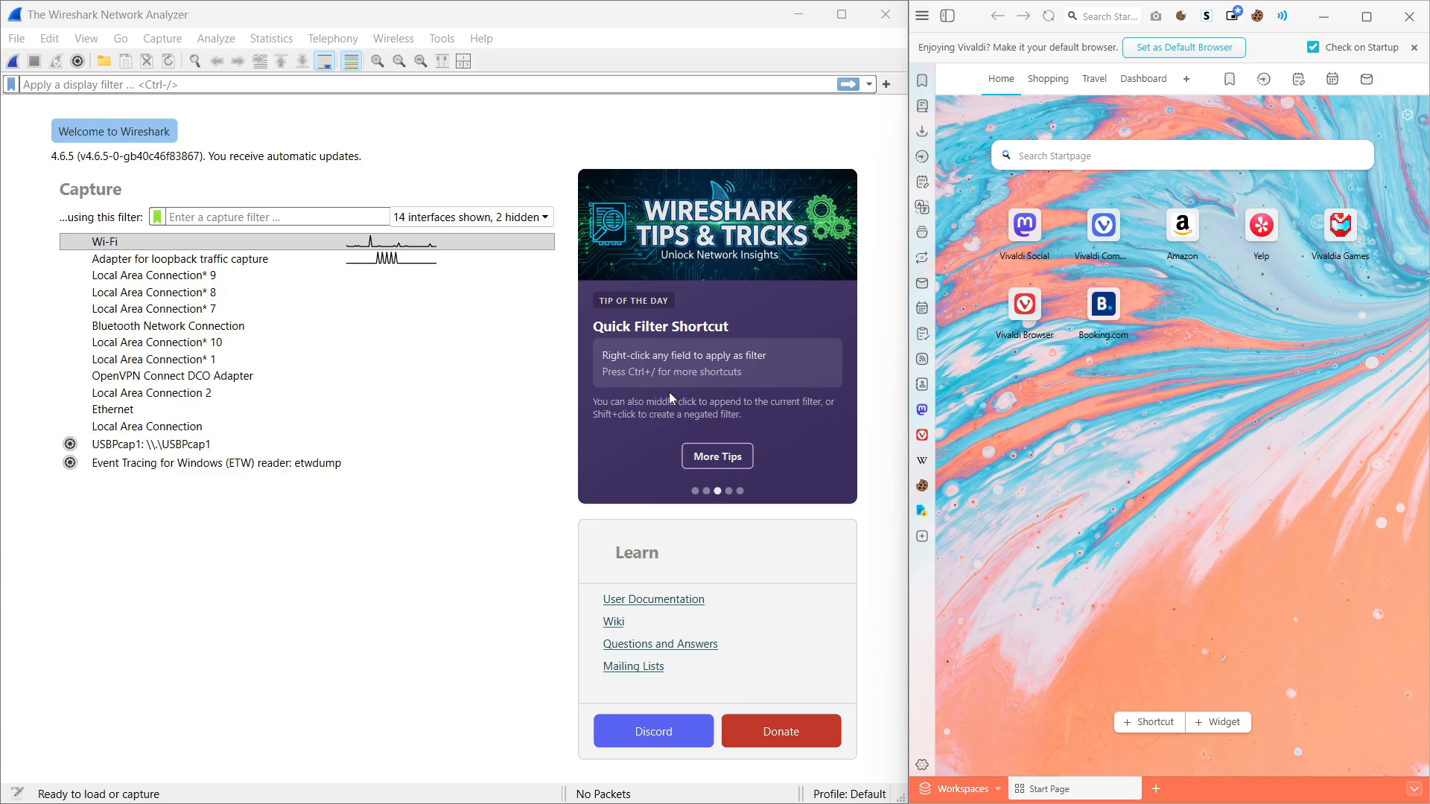
click(117, 238)
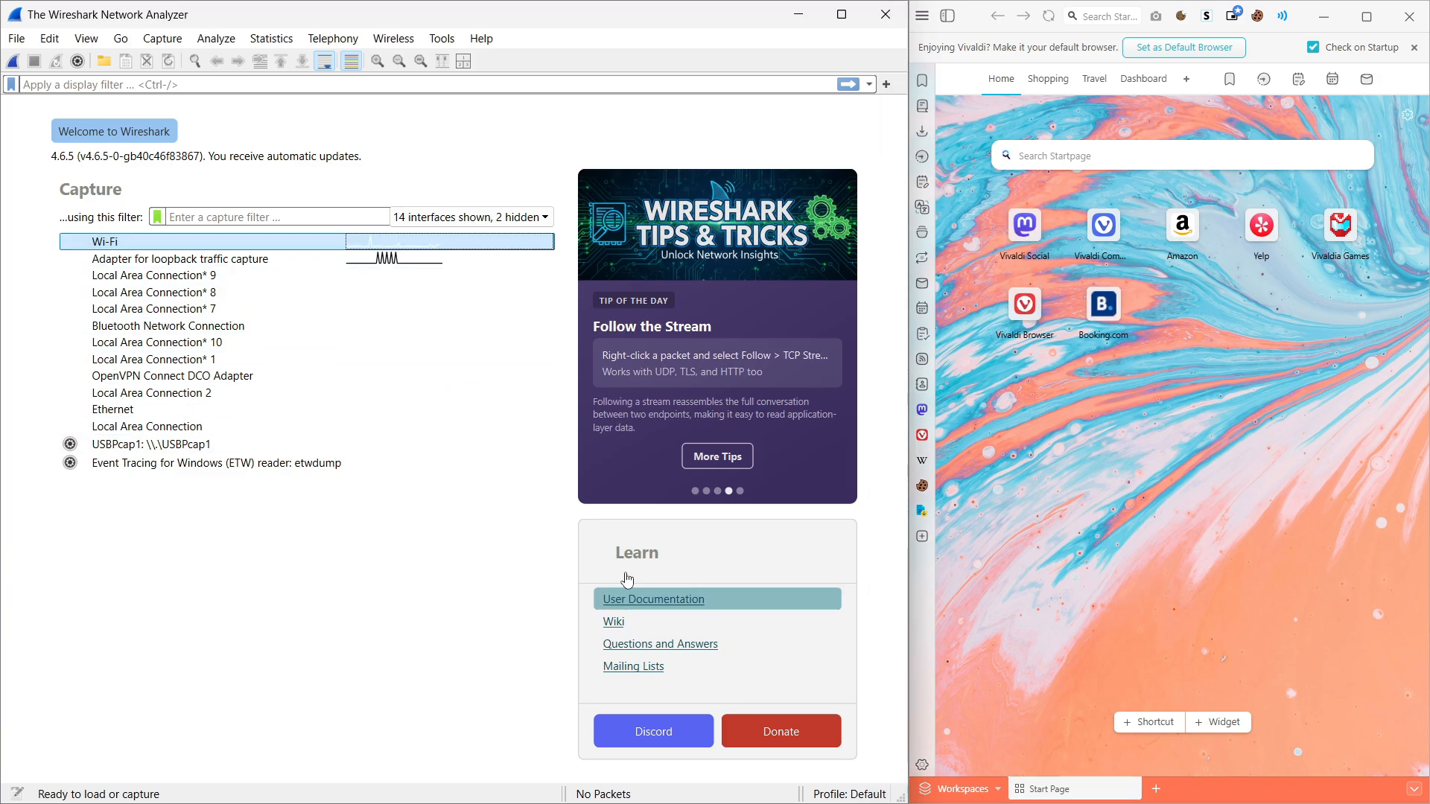
click(182, 540)
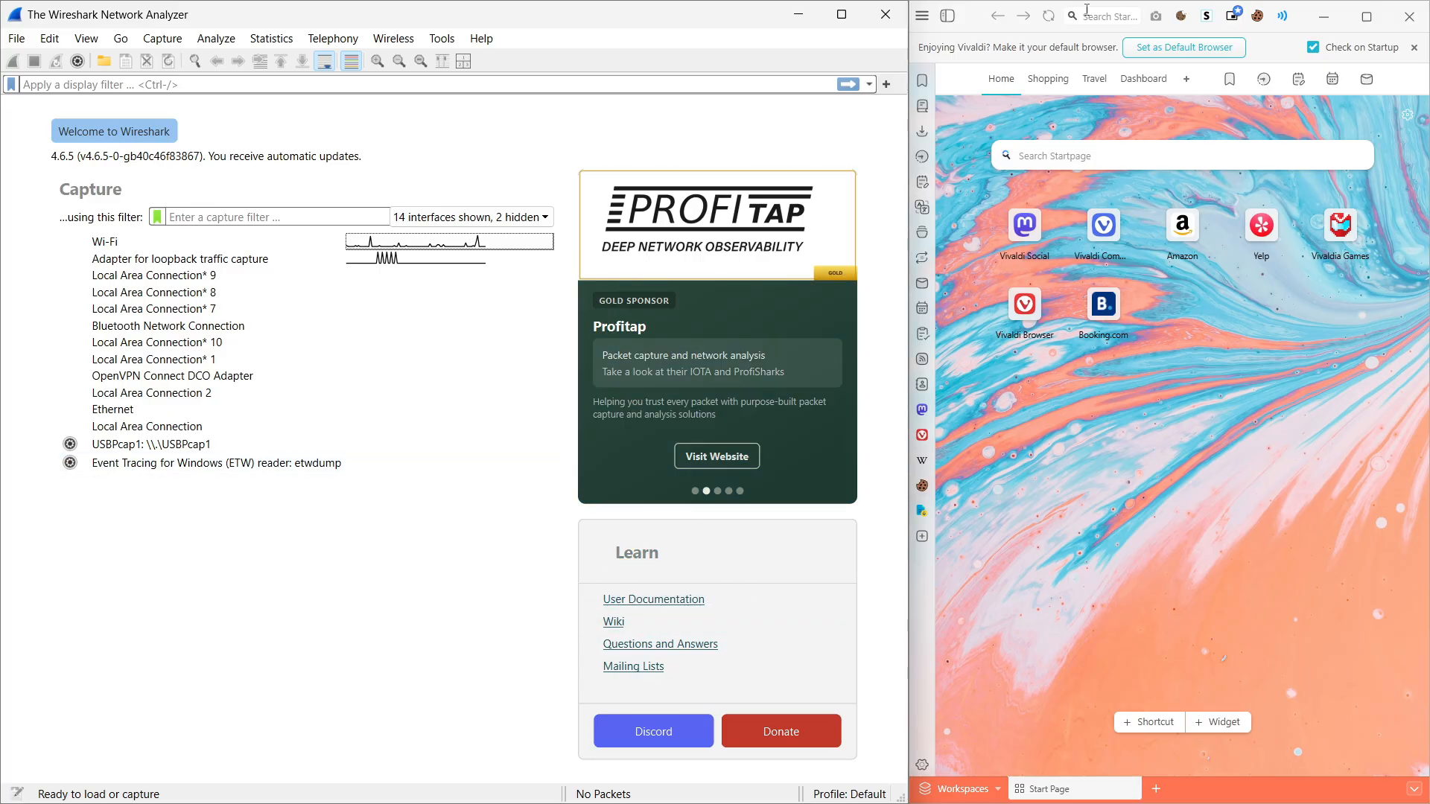
Step: Switch to Vivaldi and enter httpforever.com as the web address without loading the page
click(1087, 10)
text(http)
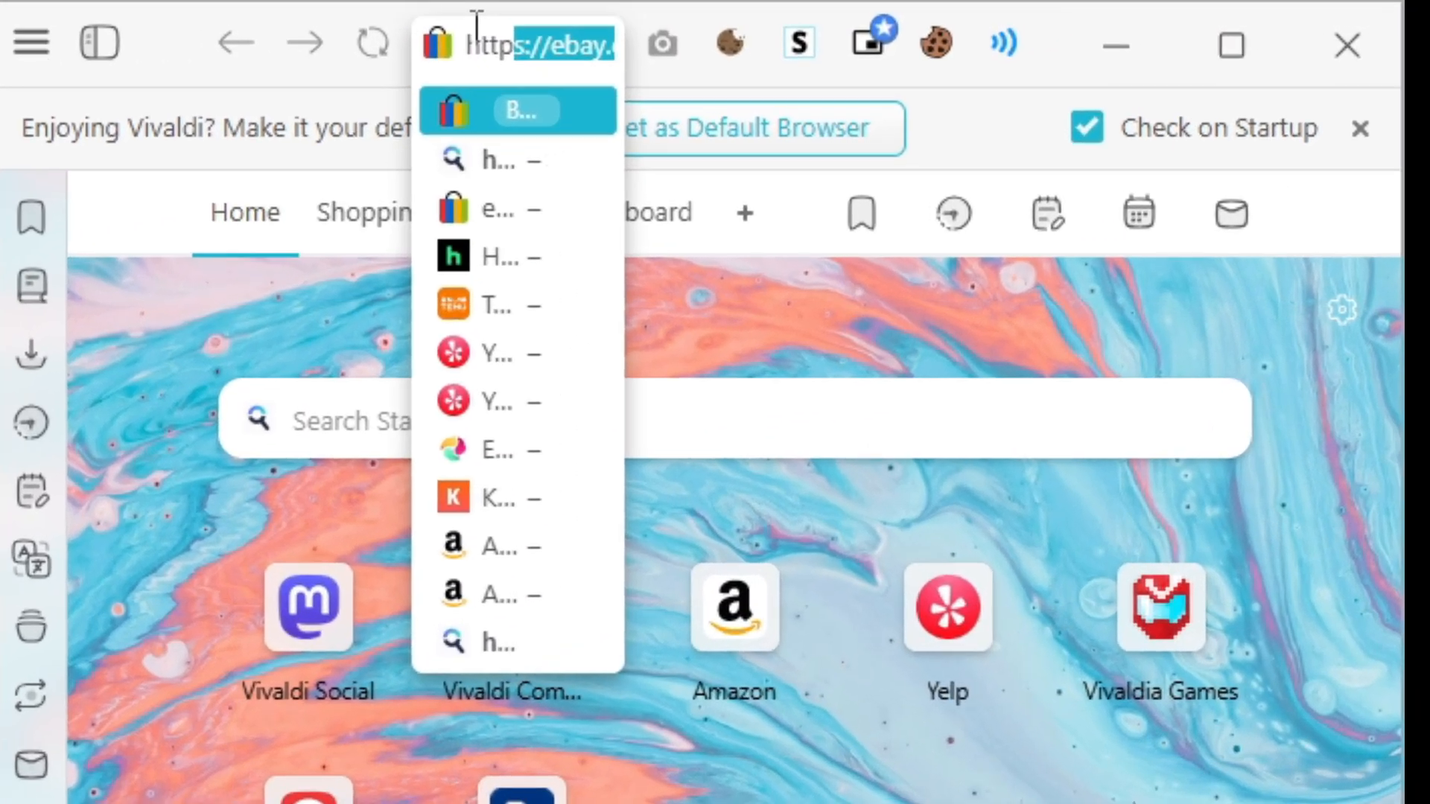
text(forever.c)
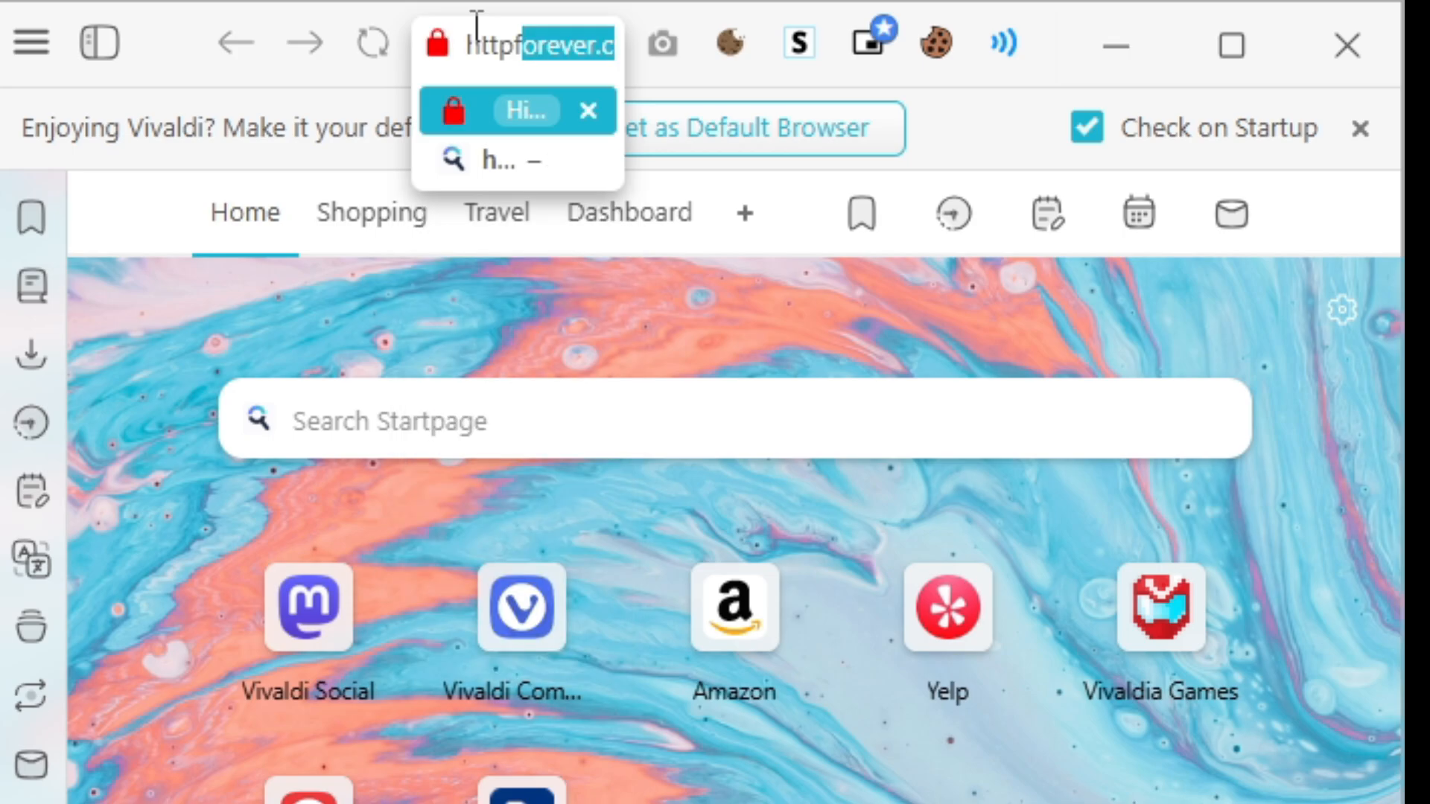
key(Right)
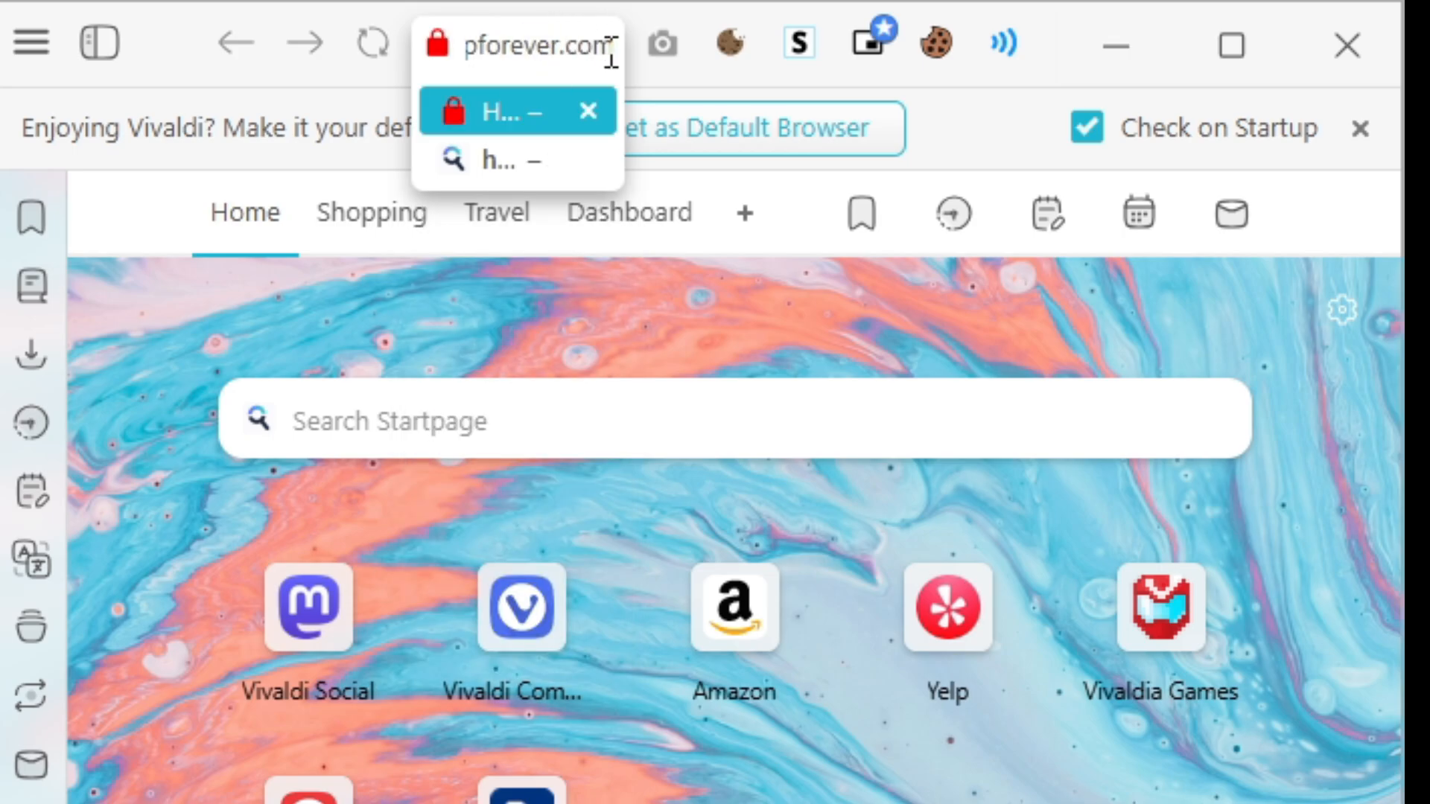
mouse_move(611, 56)
mouse_down()
mouse_move(441, 54)
mouse_move(603, 51)
mouse_up()
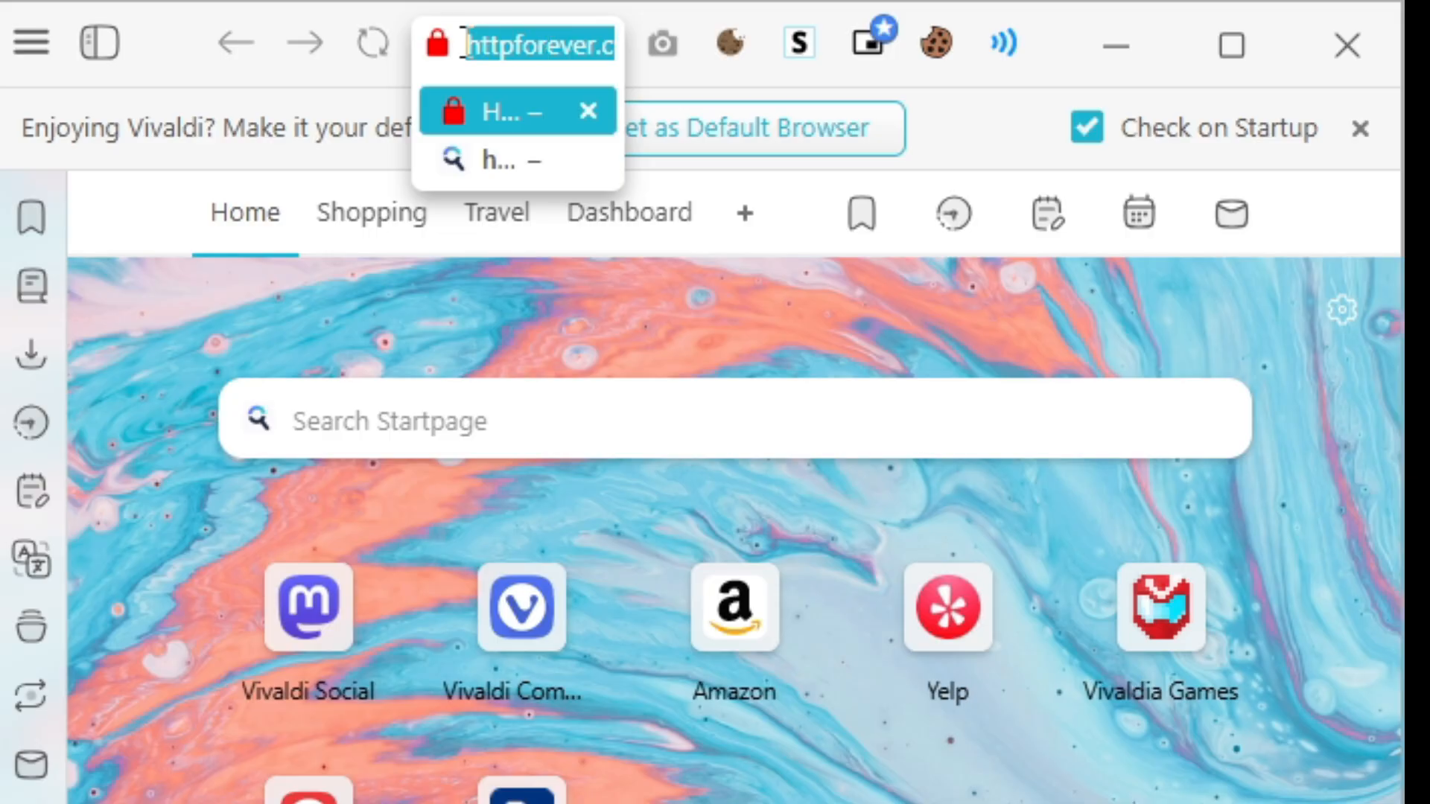
click(465, 44)
drag(465, 42, 439, 63)
click(607, 46)
click(502, 45)
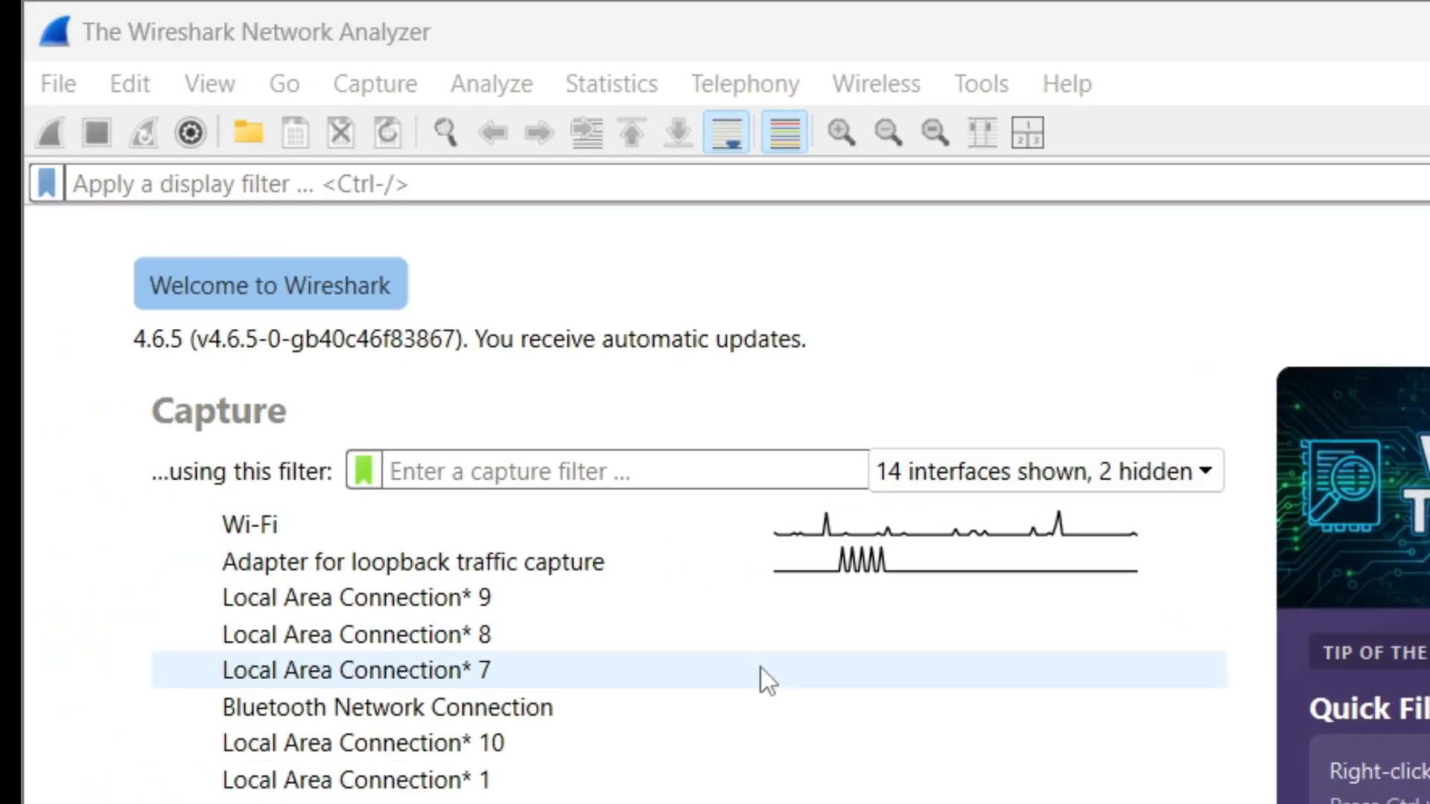
Step: Switch back to Wireshark and start a live capture on the Wi-Fi interface
click(968, 799)
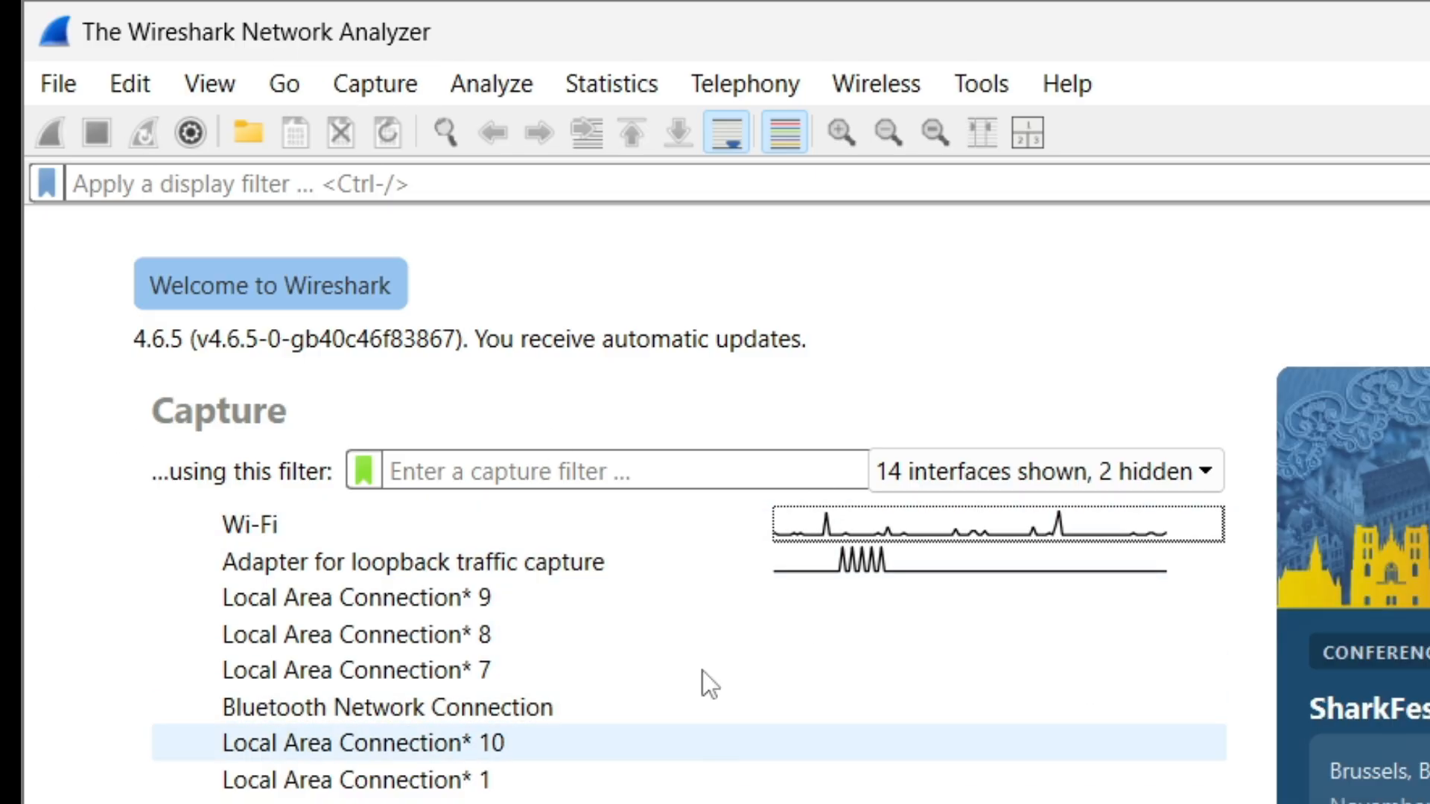
click(197, 525)
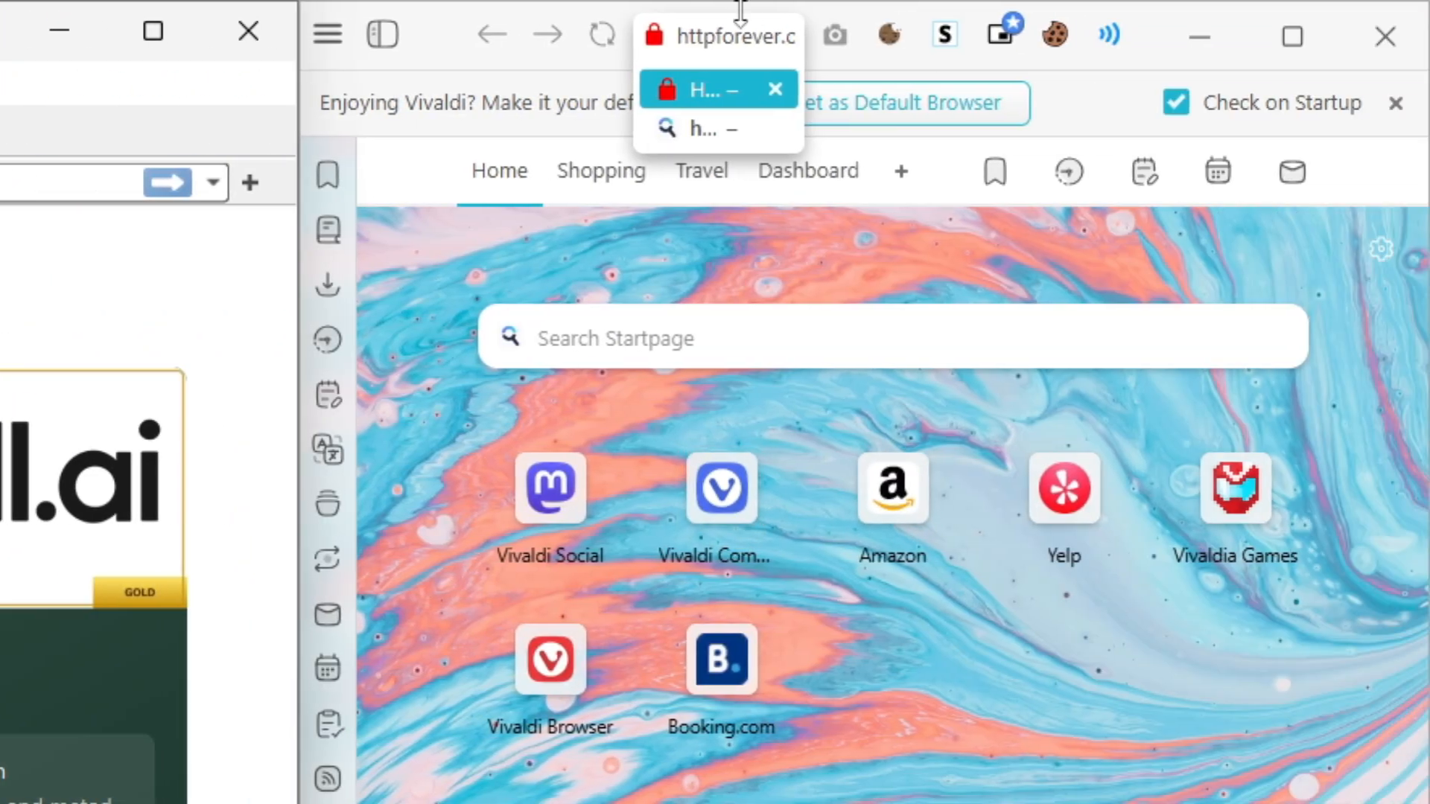
click(732, 49)
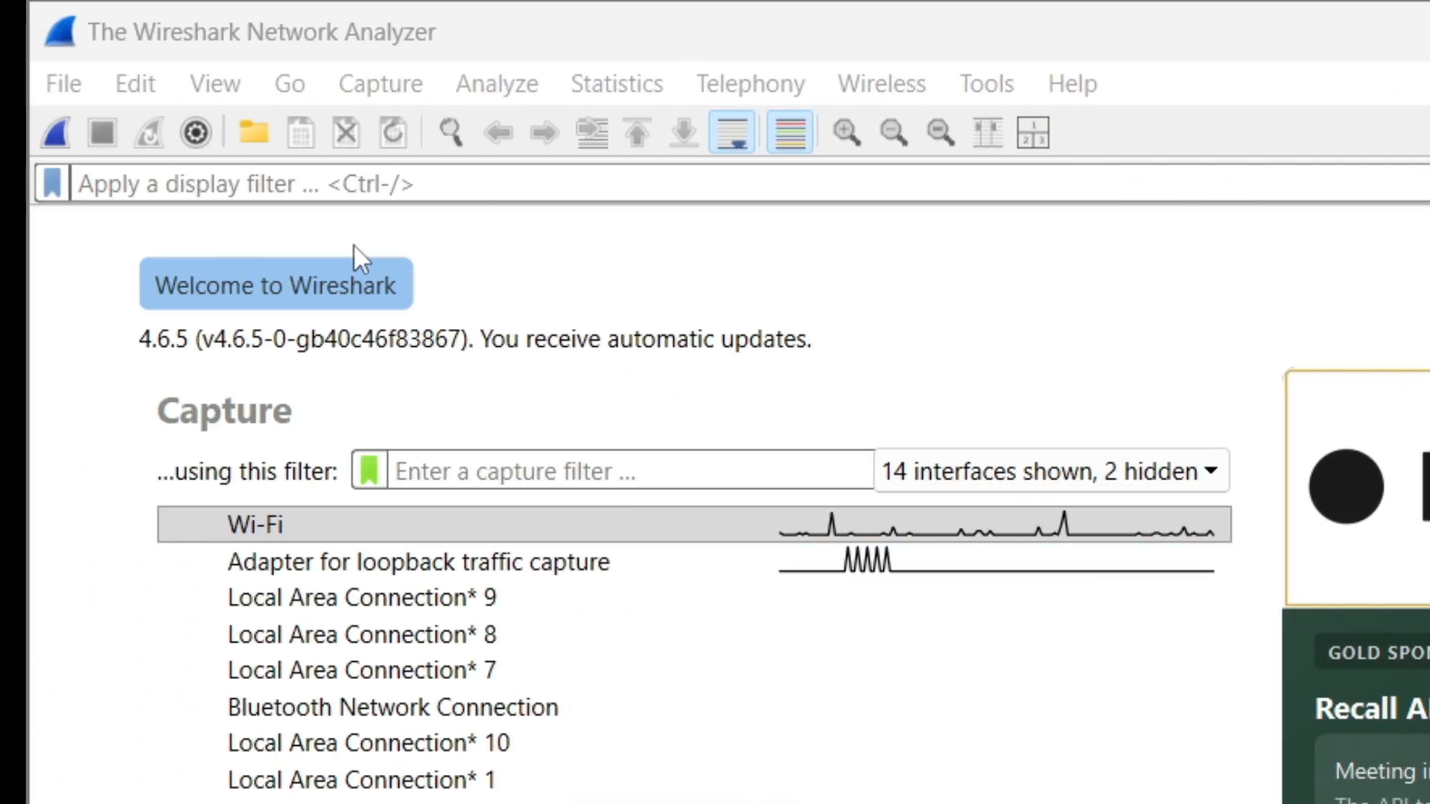
click(97, 132)
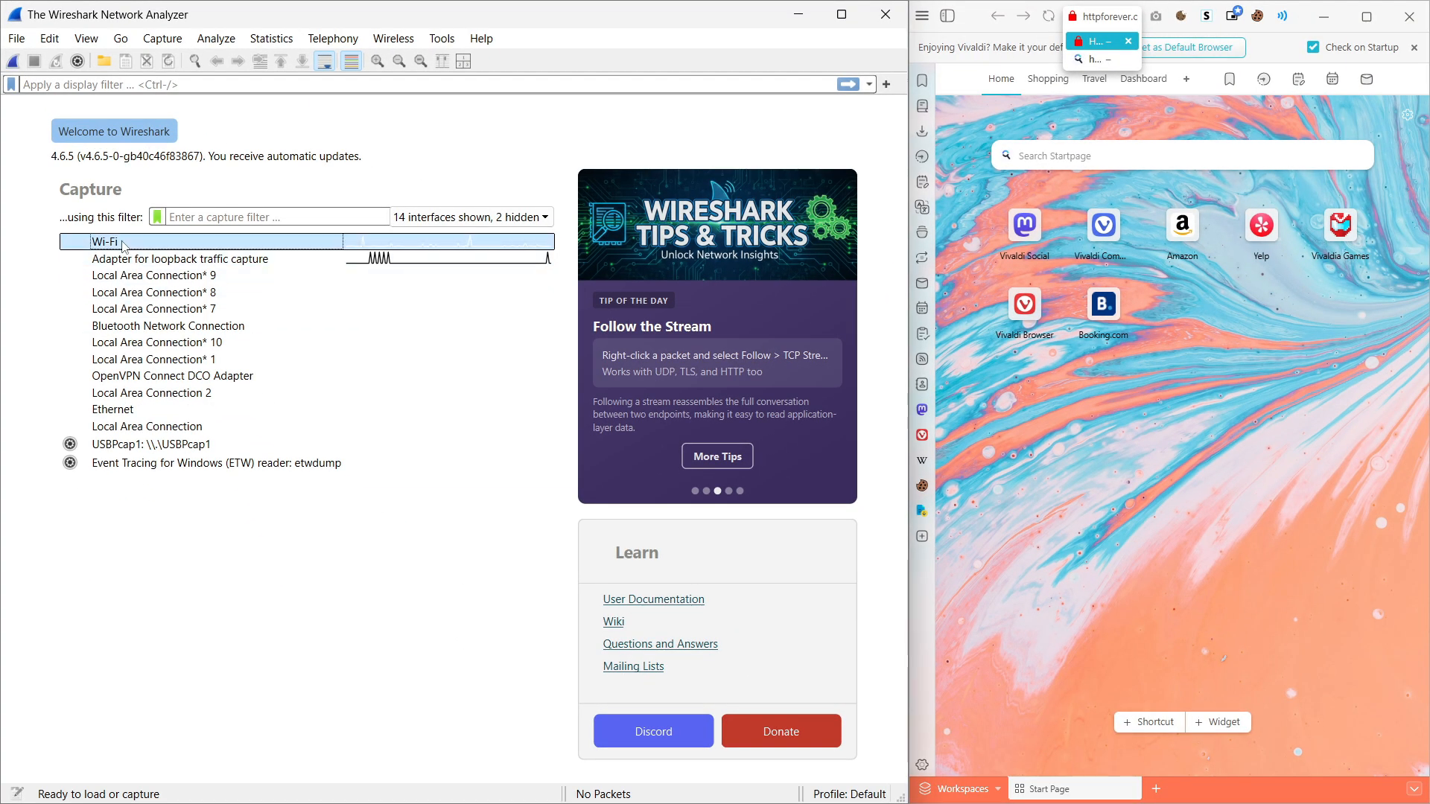
double_click(283, 249)
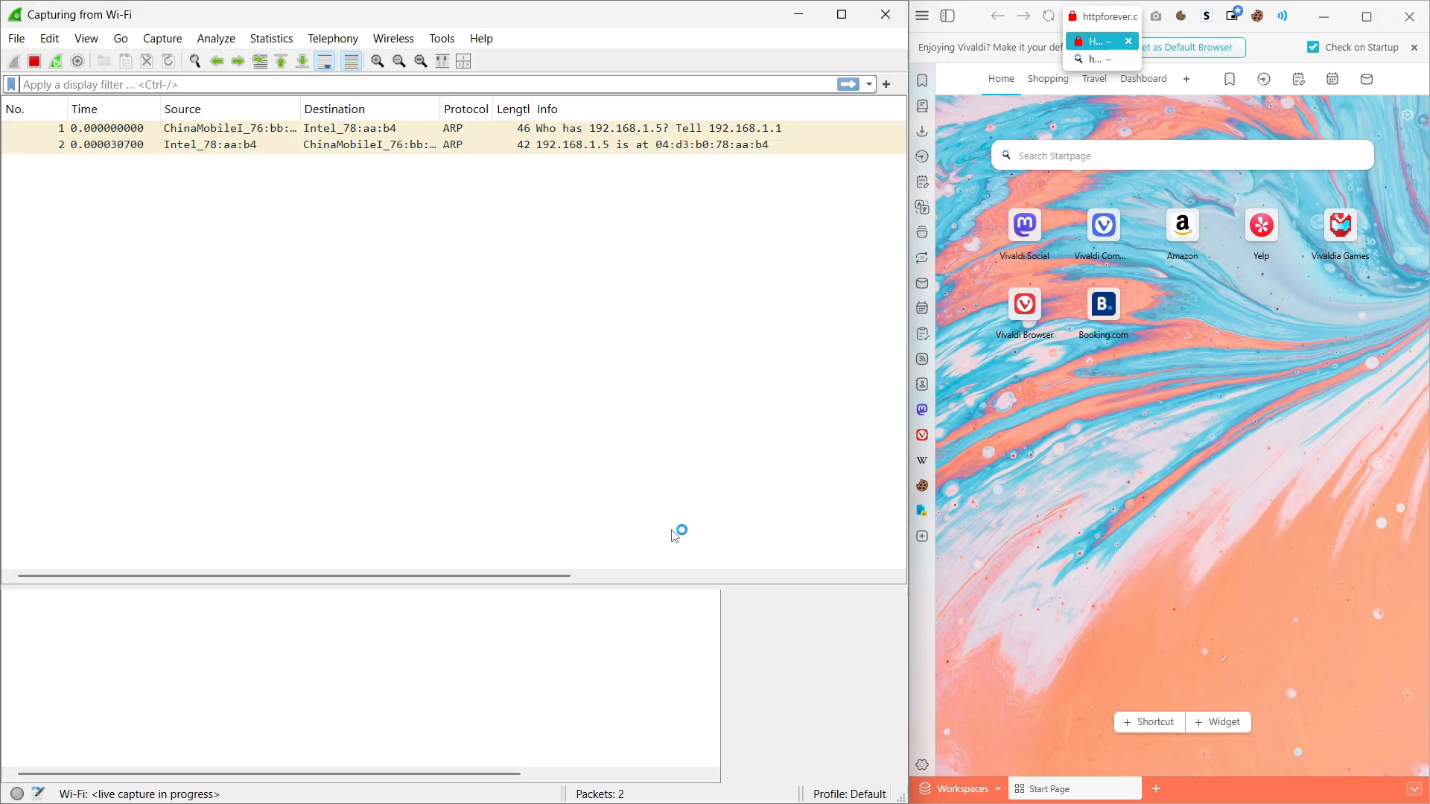
Step: Open httpforever.com in the Vivaldi browser and reload the page to generate HTTP traffic while capturing
click(1106, 22)
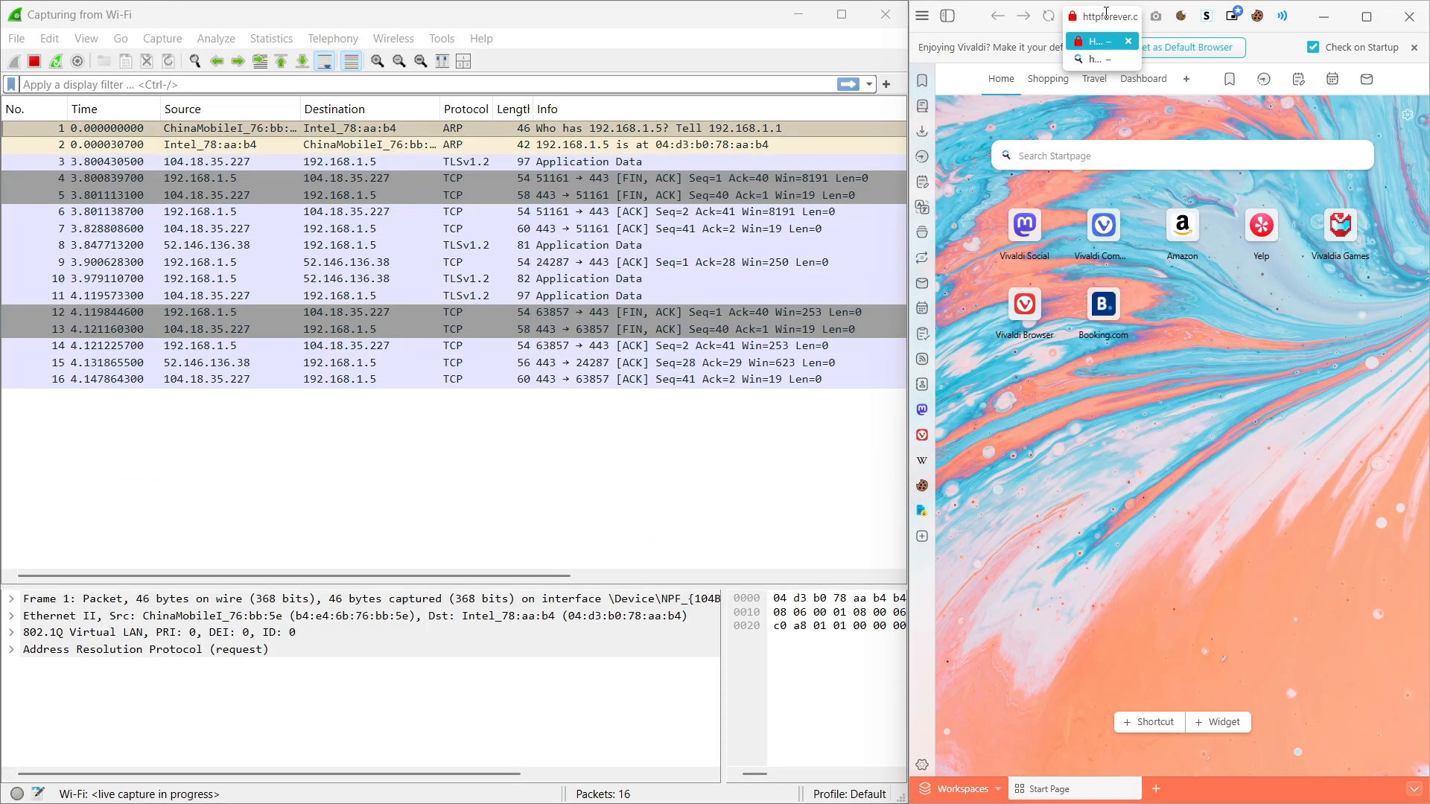
text(httpforever.c)
key(Return)
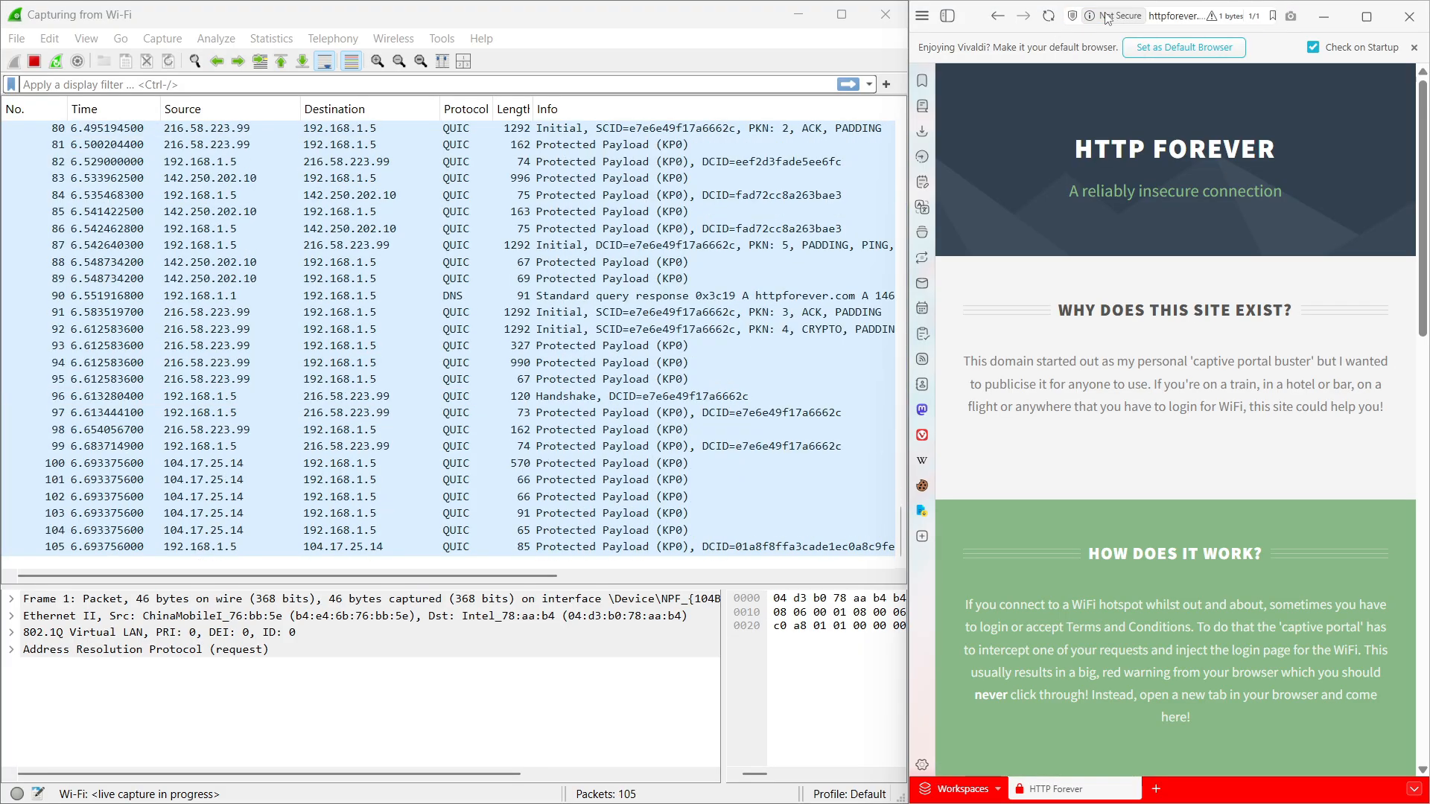
scroll(605, 218, up, 2)
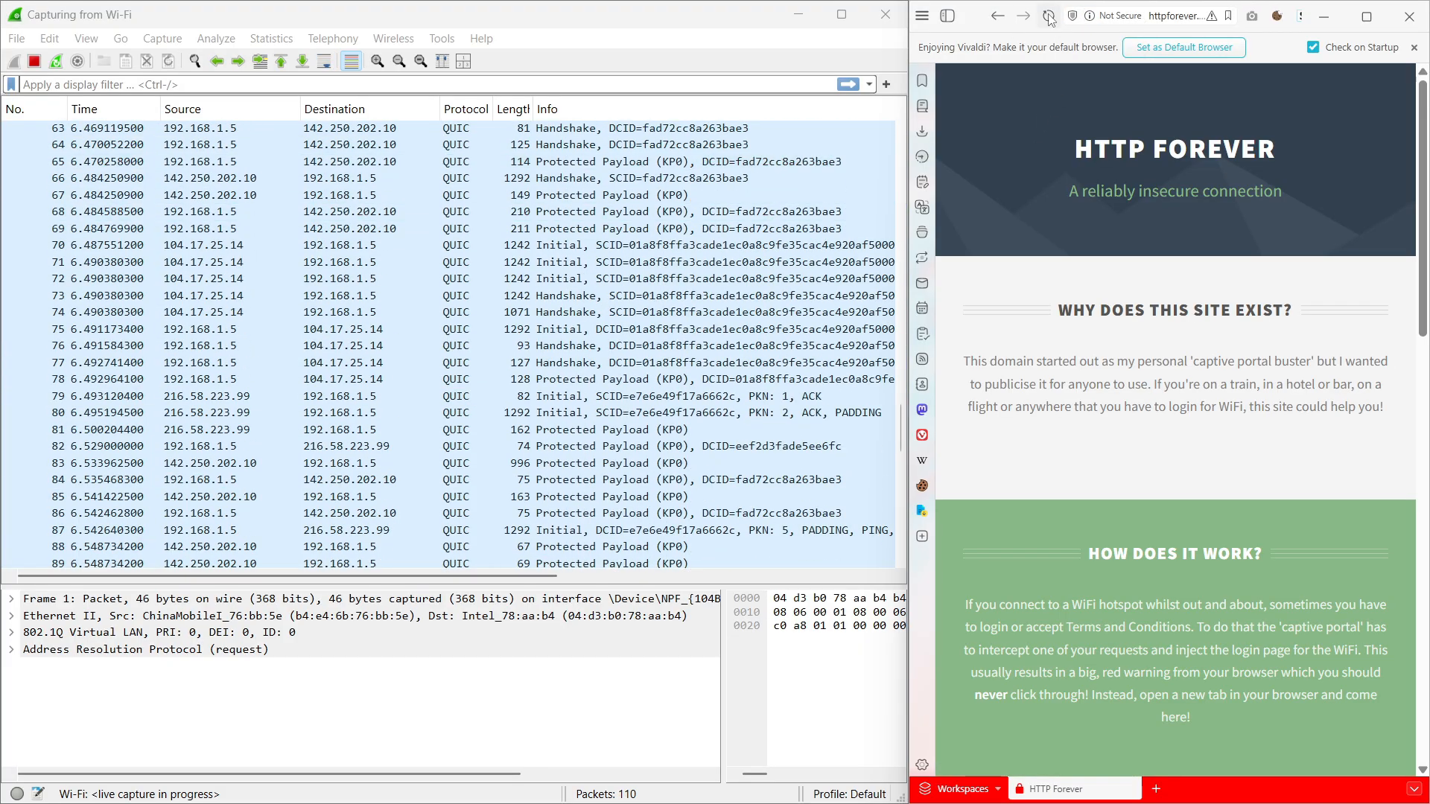
scroll(628, 386, down, 7)
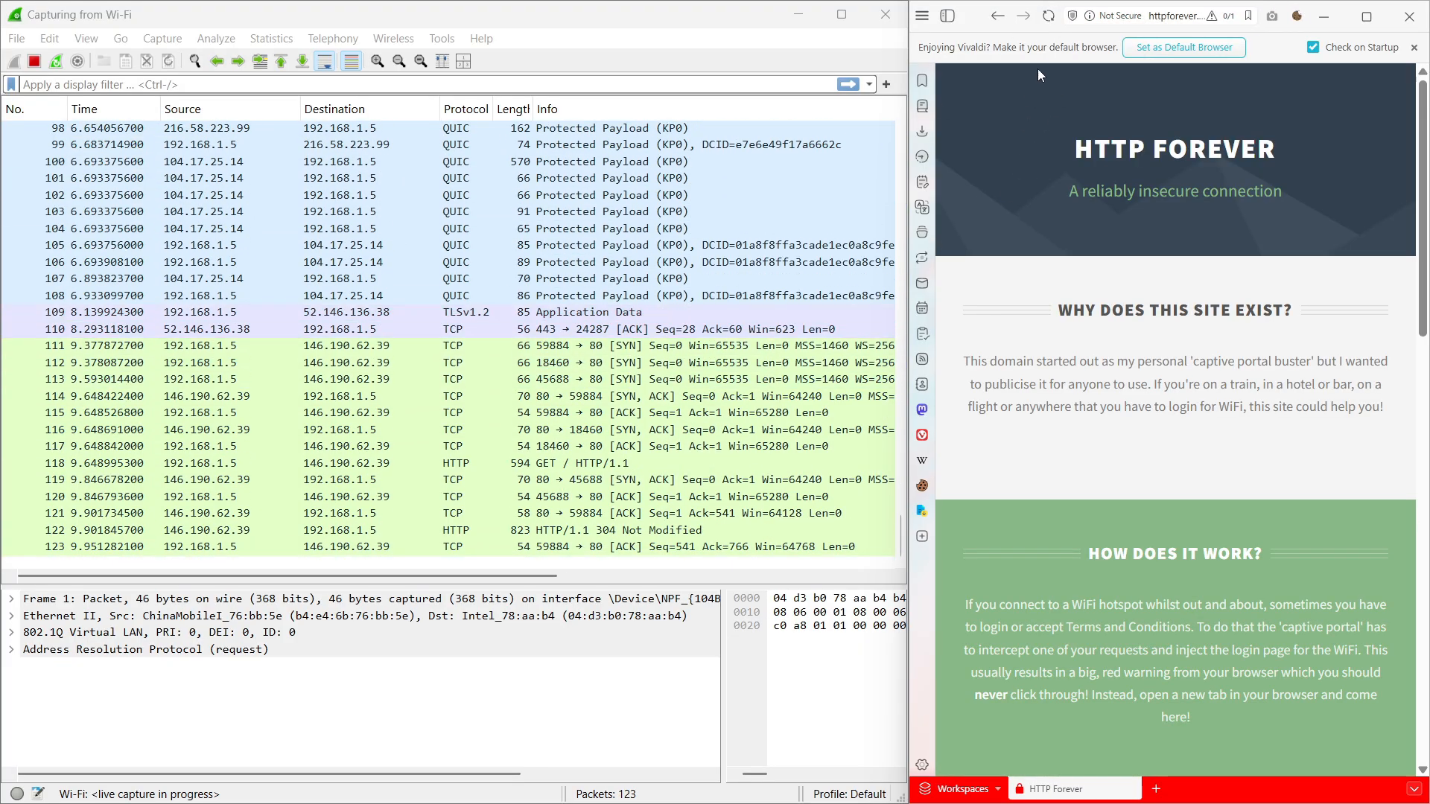
click(1050, 17)
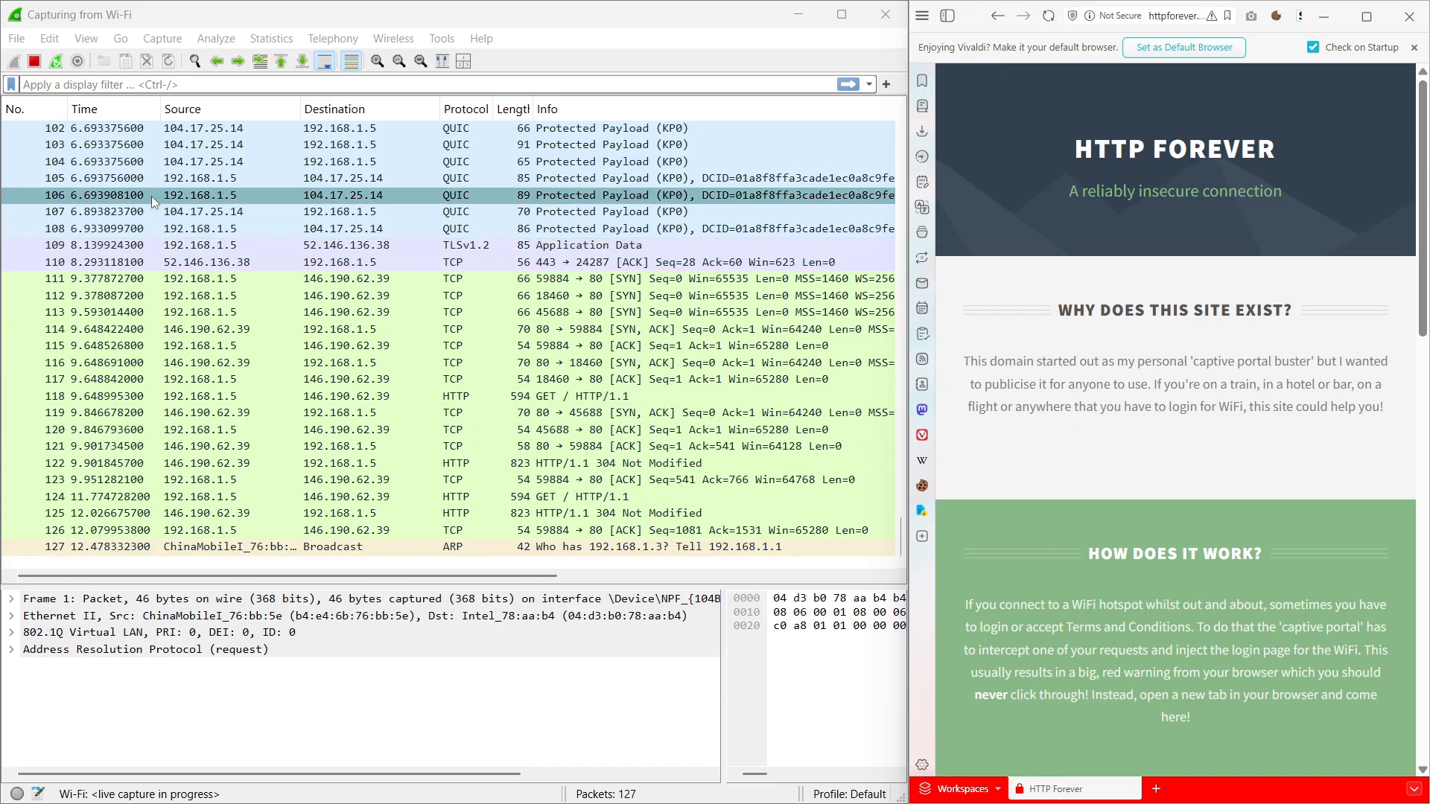
Step: Stop the live Wi-Fi capture in Wireshark and maximize its window with a taller packet list area
click(31, 62)
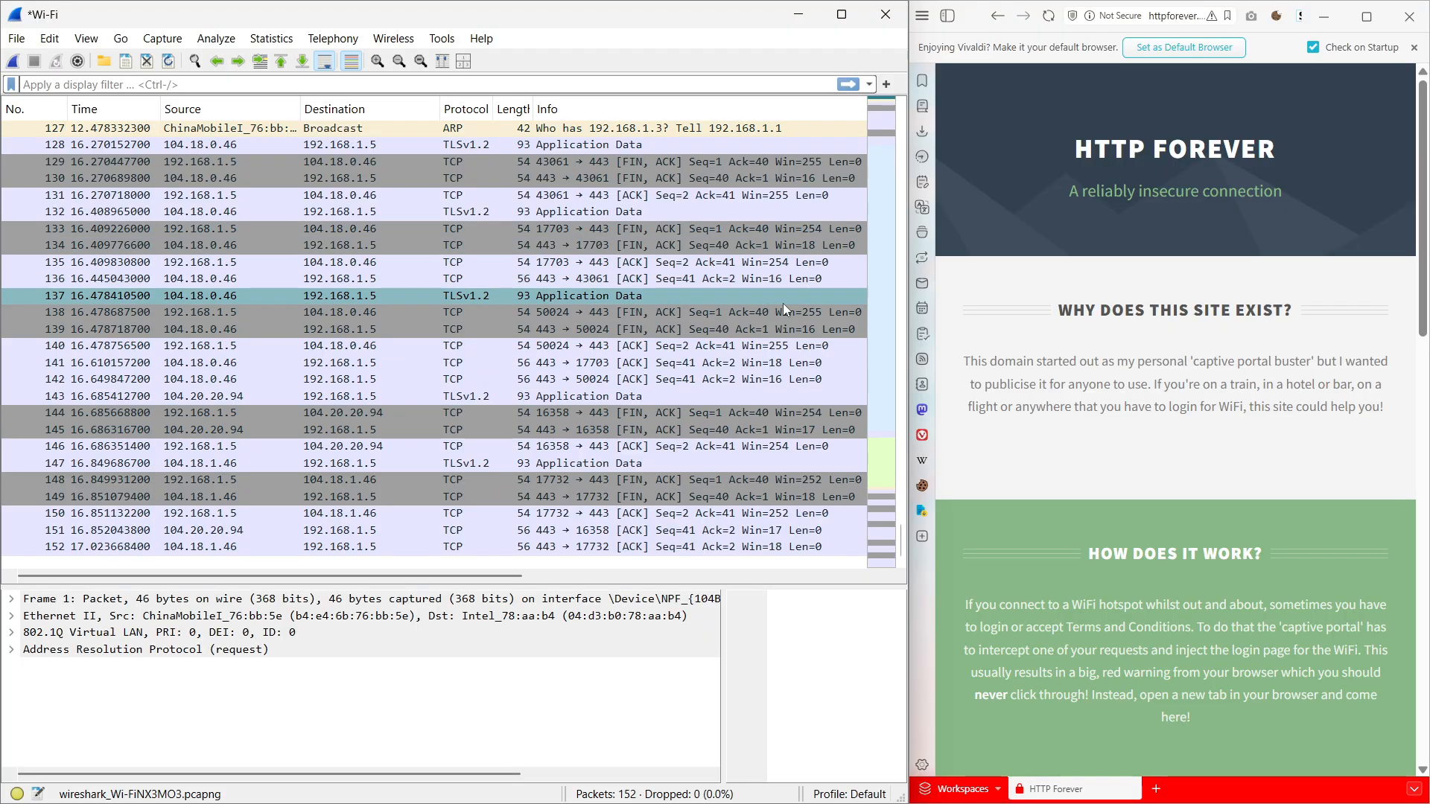
click(842, 15)
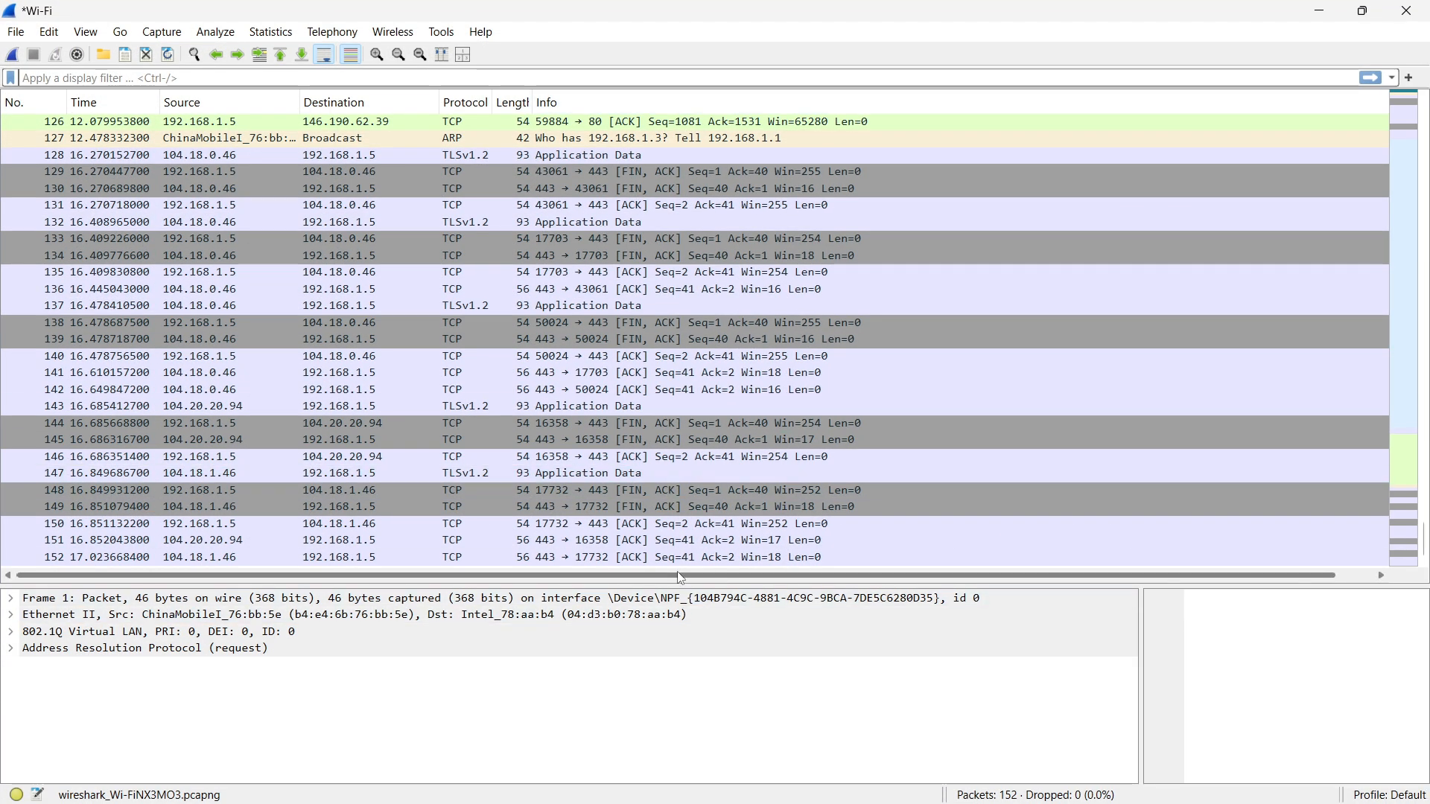
drag(677, 589, 671, 698)
Step: Look through the captured packets from first to last, examining their protocols, addresses and row colors
scroll(630, 411, up, 20)
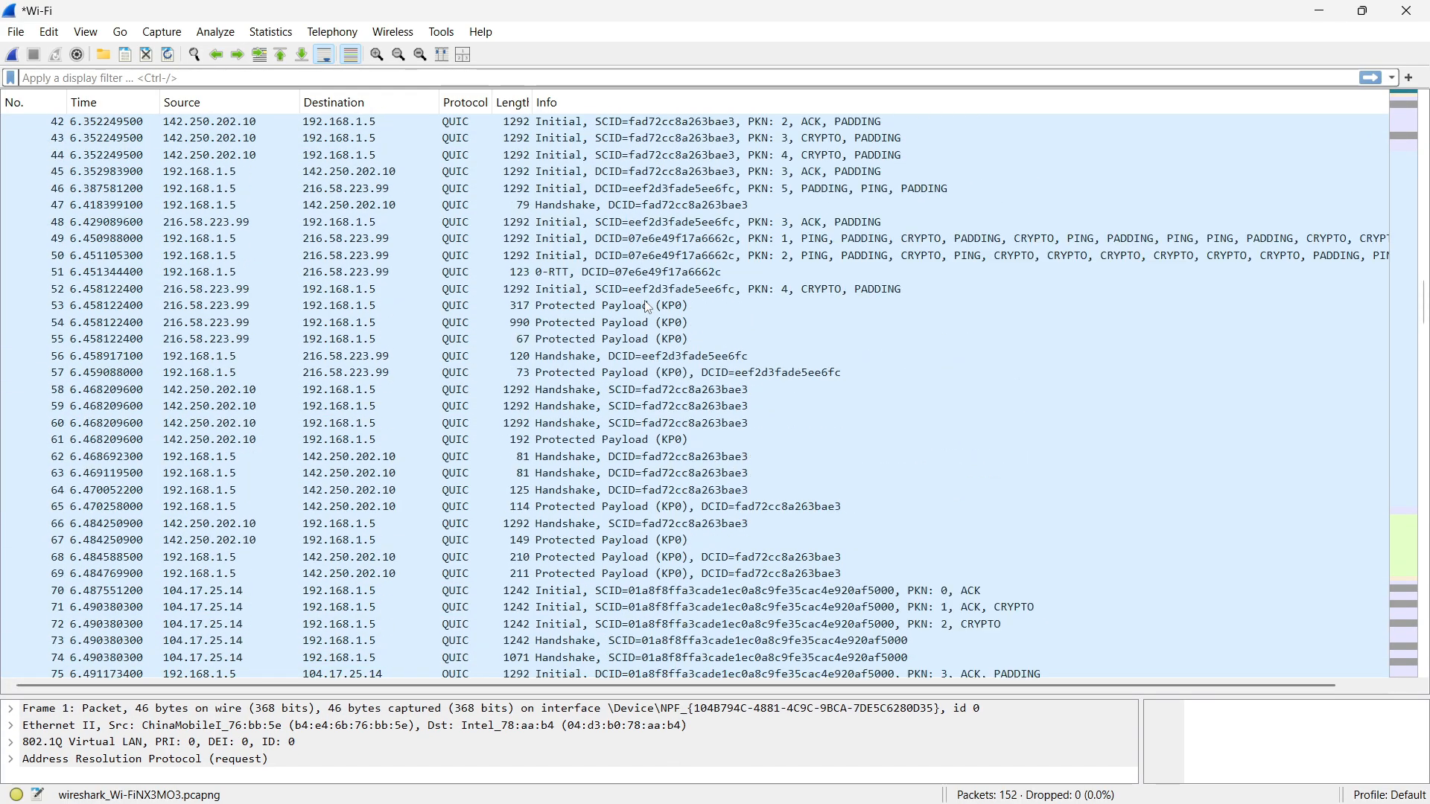
scroll(644, 312, up, 8)
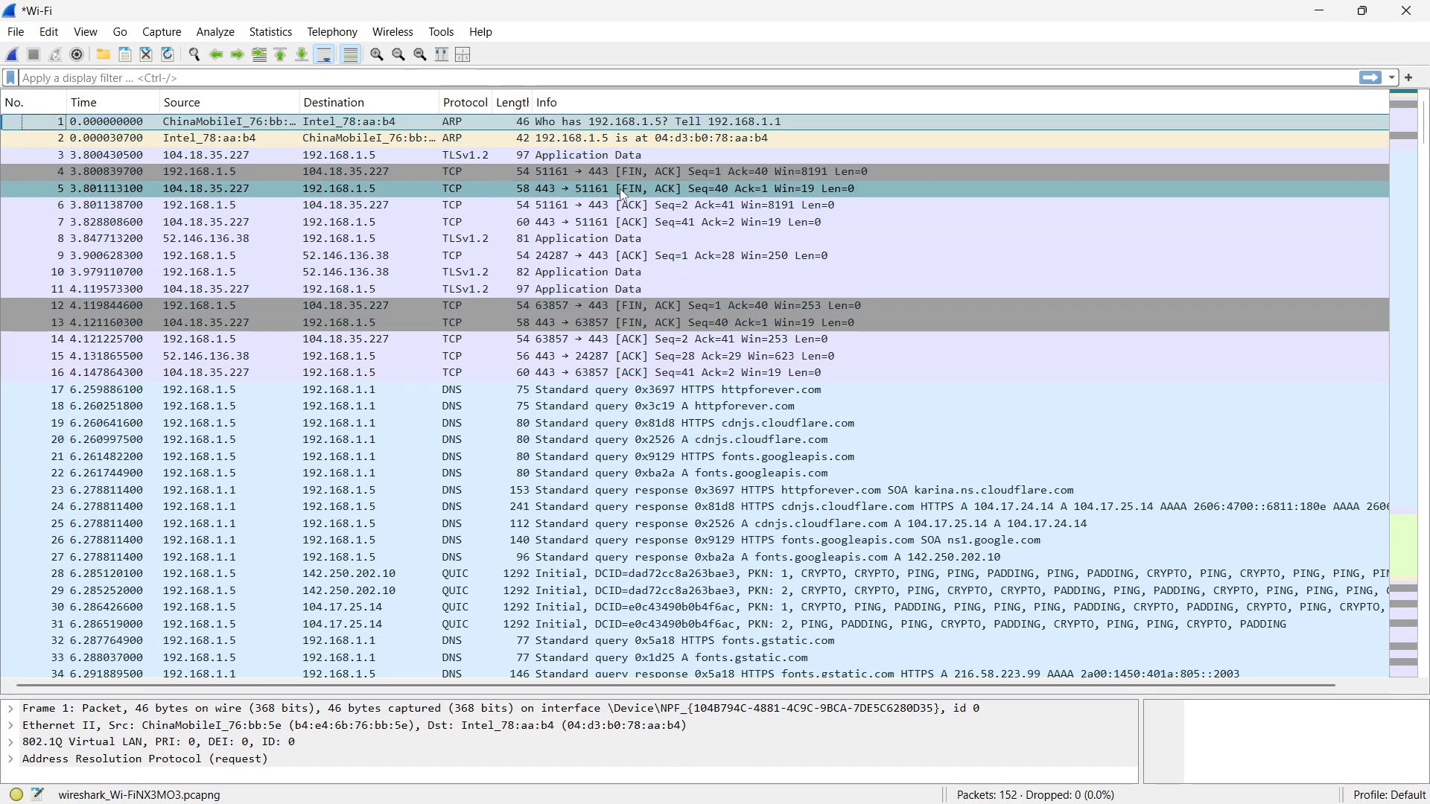
scroll(620, 189, down, 13)
scroll(620, 189, down, 20)
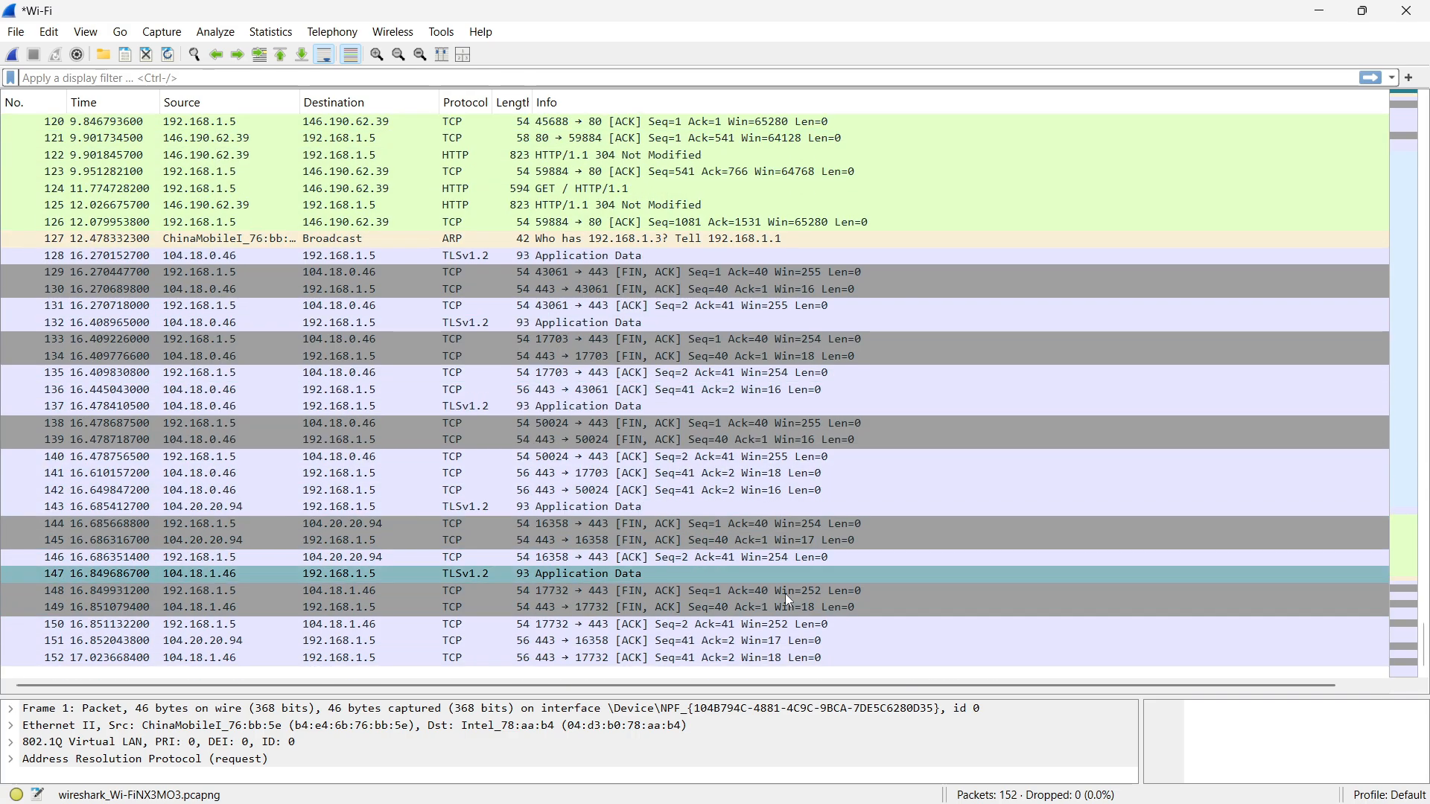
scroll(782, 600, up, 4)
scroll(778, 601, up, 9)
scroll(681, 462, down, 10)
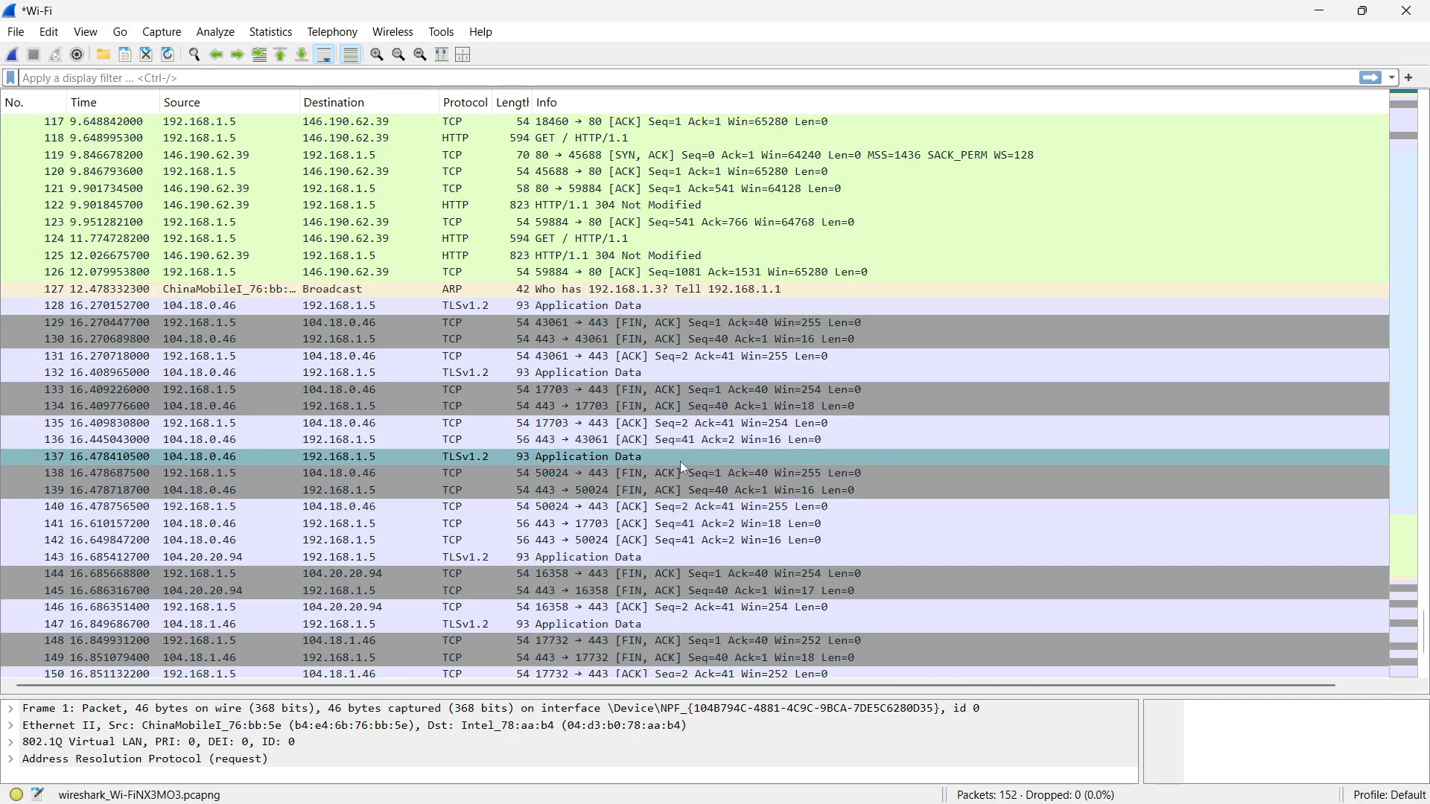
scroll(686, 450, up, 5)
scroll(687, 452, up, 20)
scroll(706, 444, down, 6)
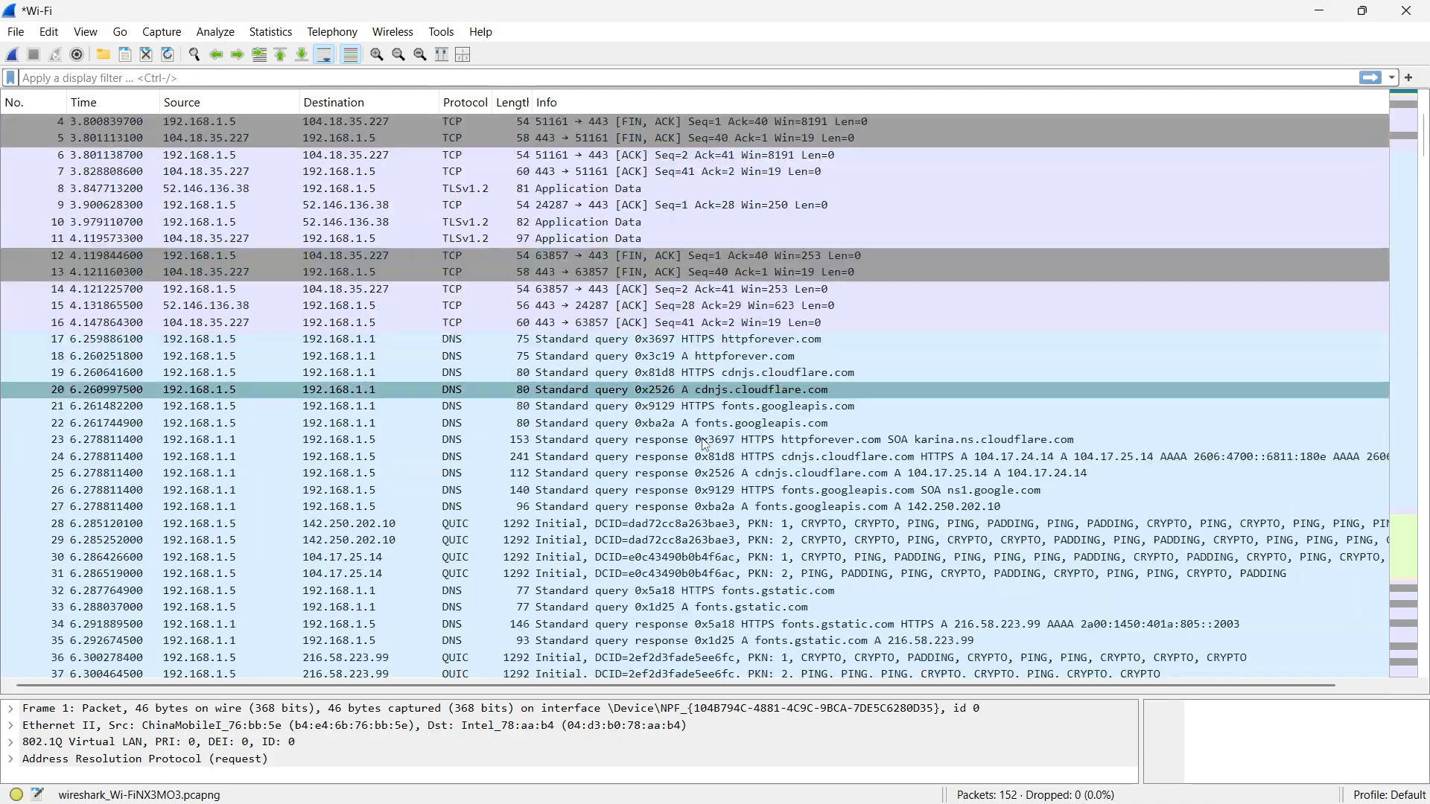
scroll(704, 432, down, 20)
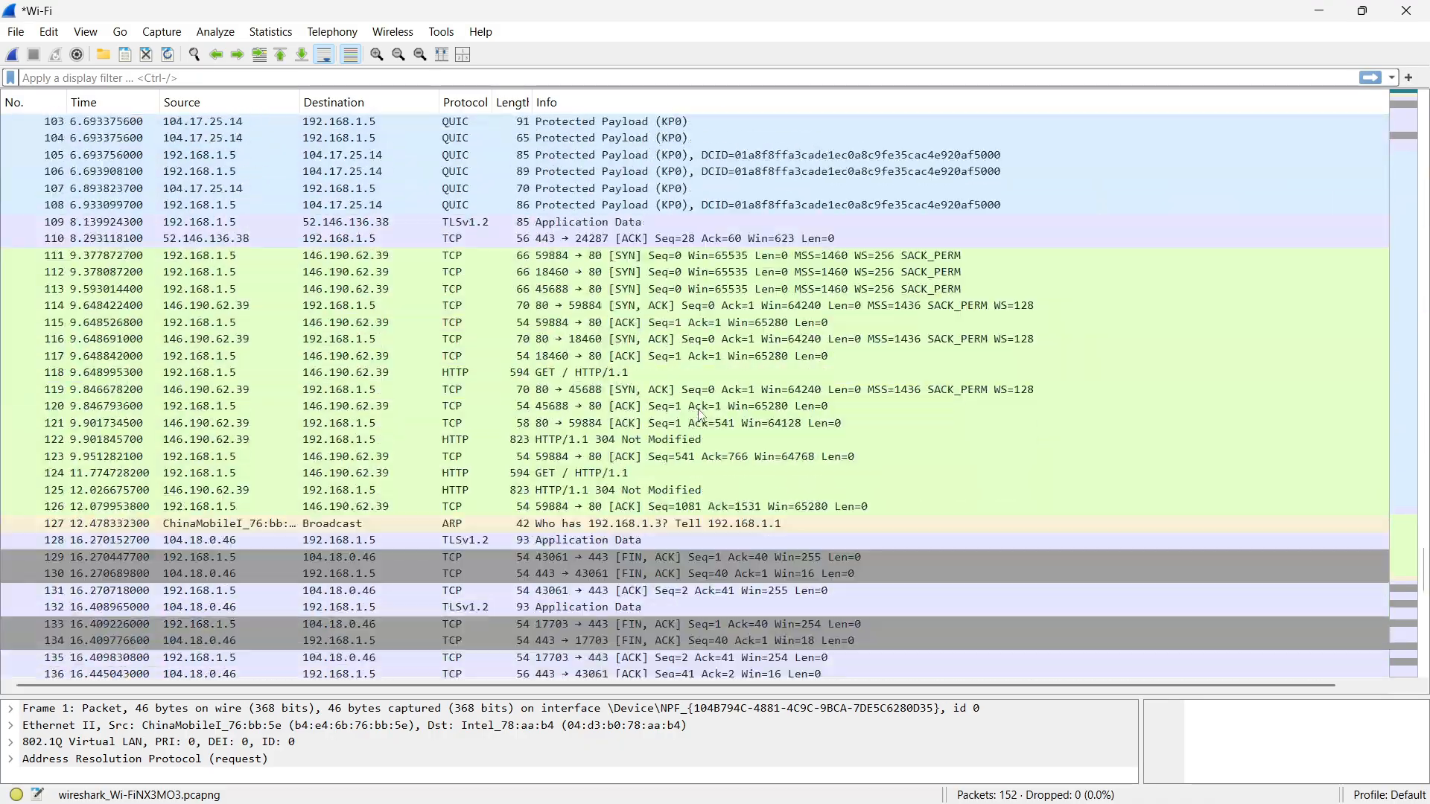
scroll(752, 425, up, 5)
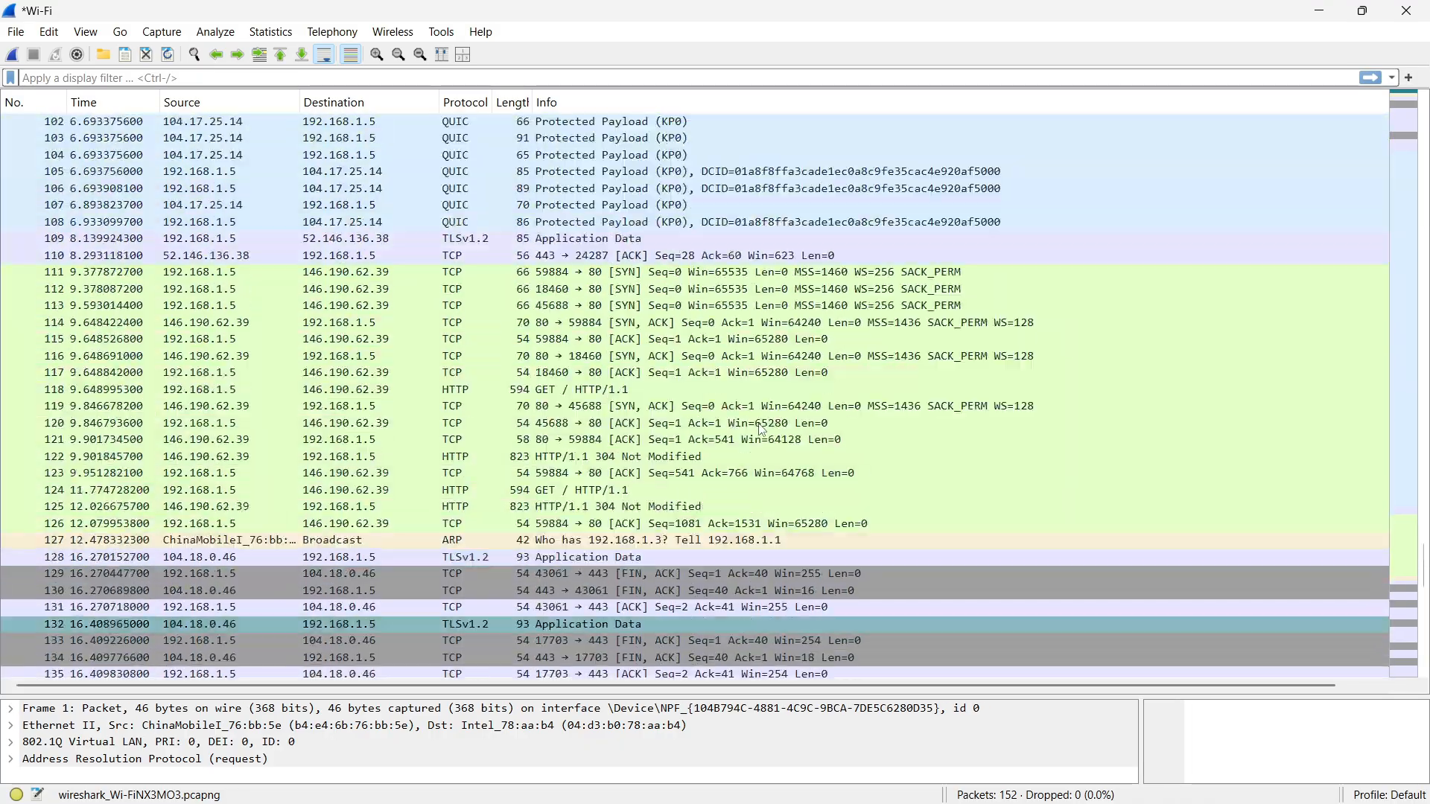
scroll(769, 430, up, 20)
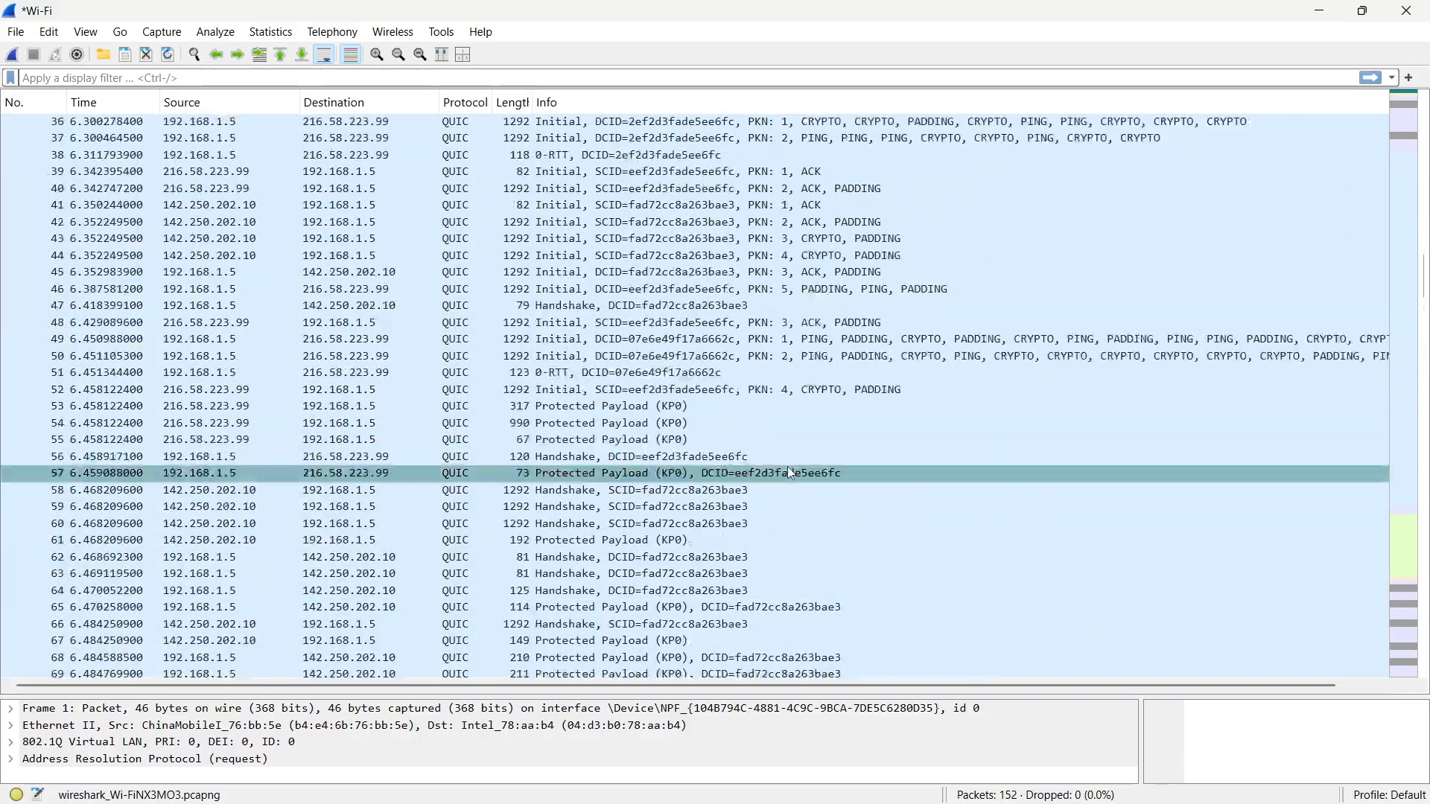
Step: Give the packet details area more height and look through the captured packets around the HTTP traffic
scroll(788, 472, up, 1)
scroll(789, 491, down, 3)
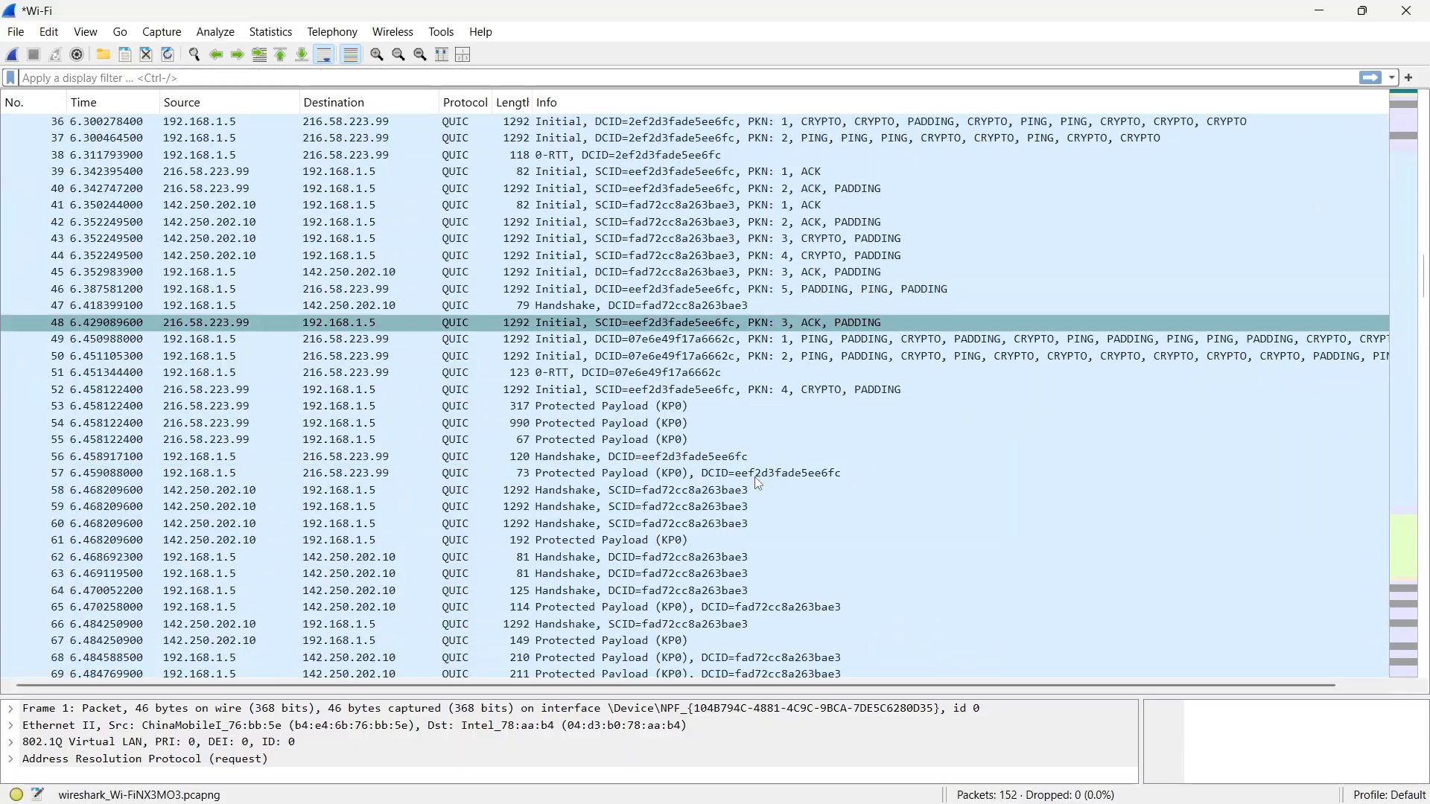
scroll(782, 447, up, 3)
drag(813, 696, 820, 550)
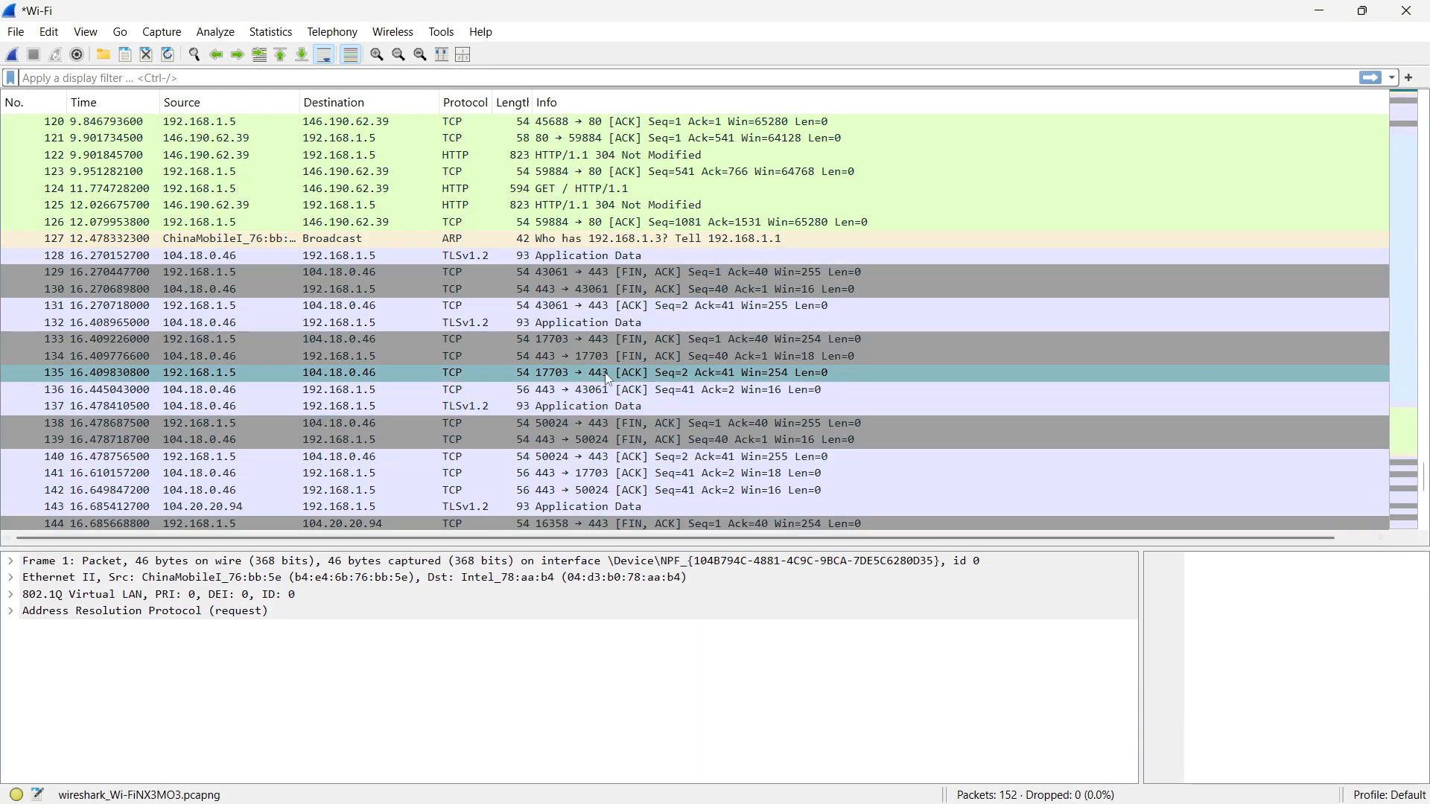
scroll(775, 373, up, 4)
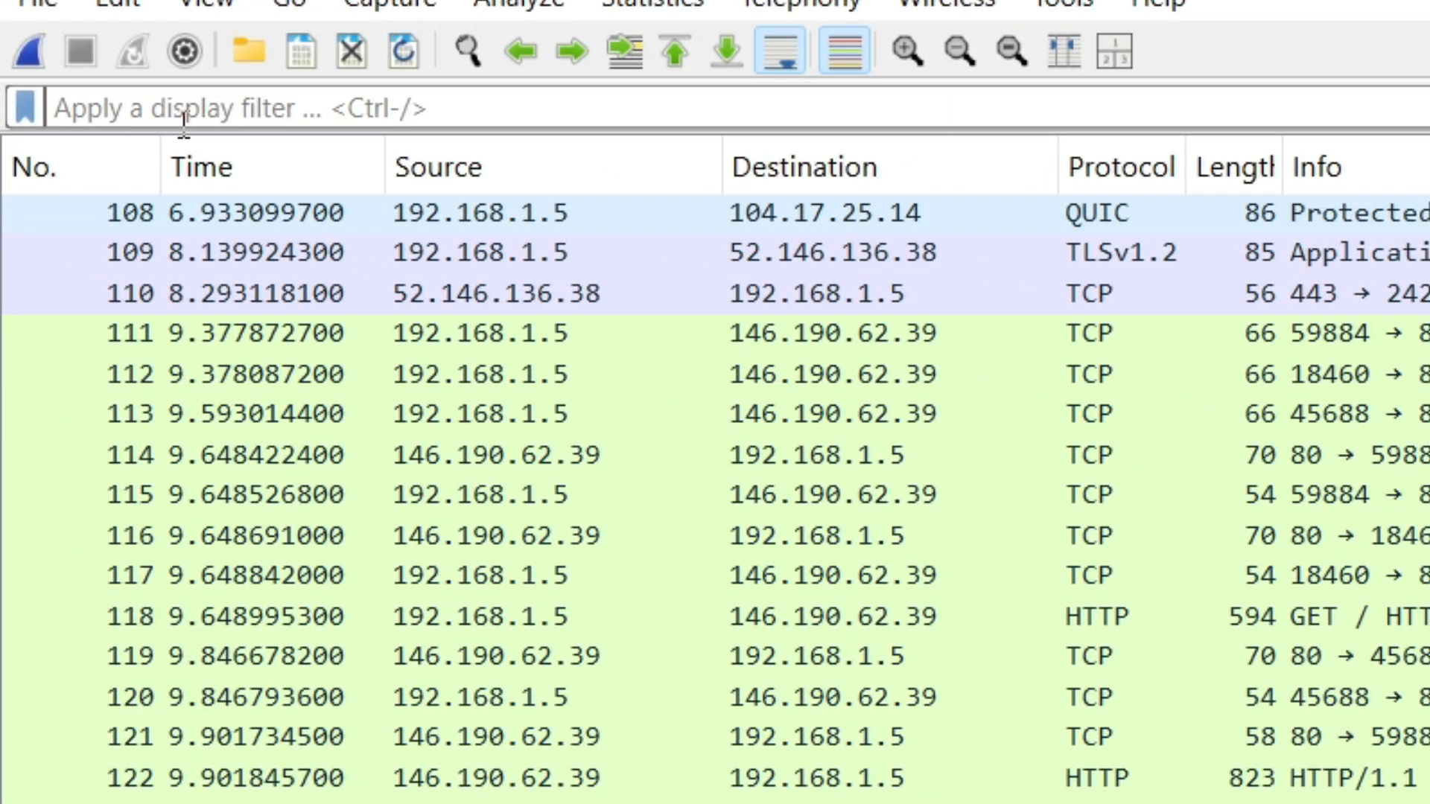
Step: Apply the display filter "http" so the packet list is limited to HTTP packets
click(182, 107)
text(http)
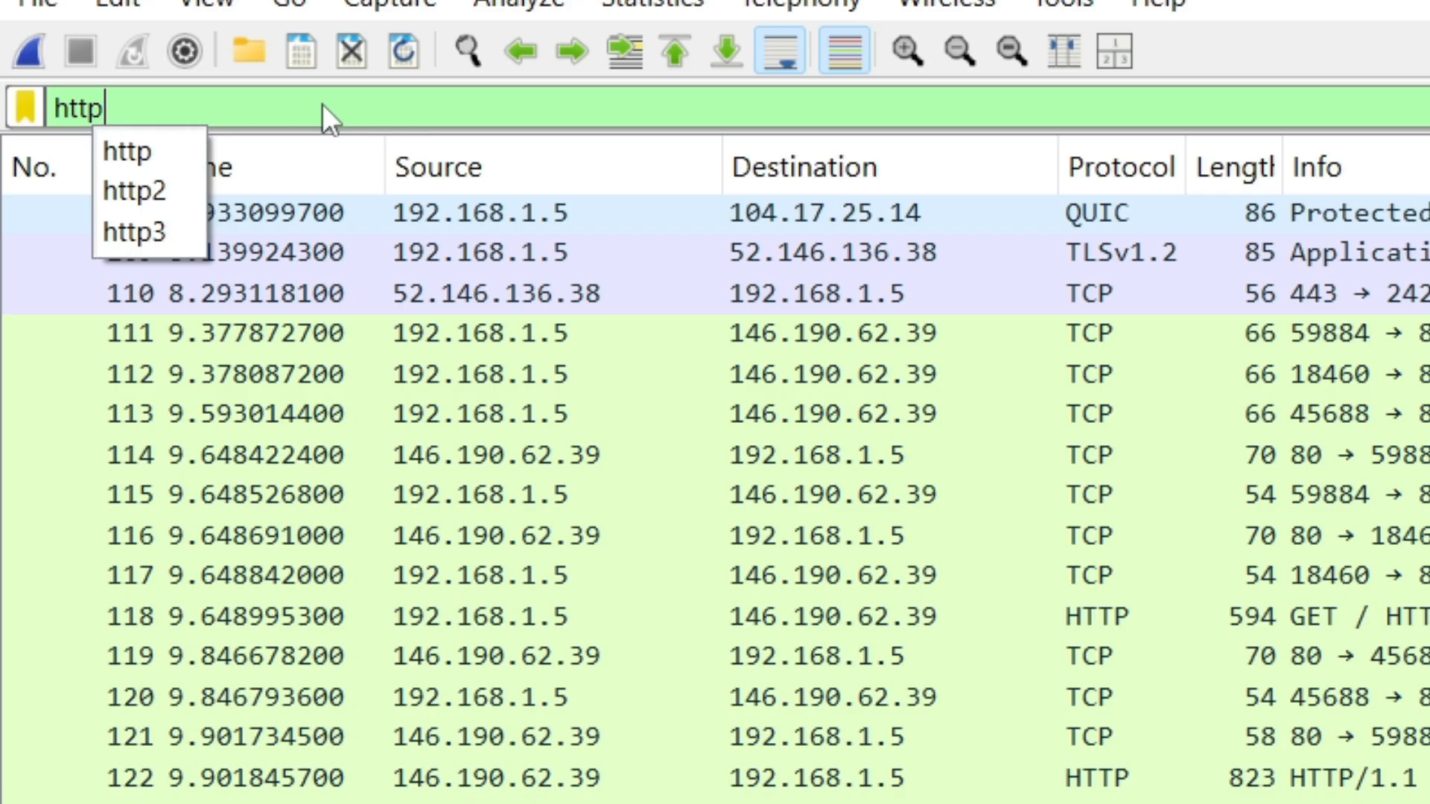
key(Return)
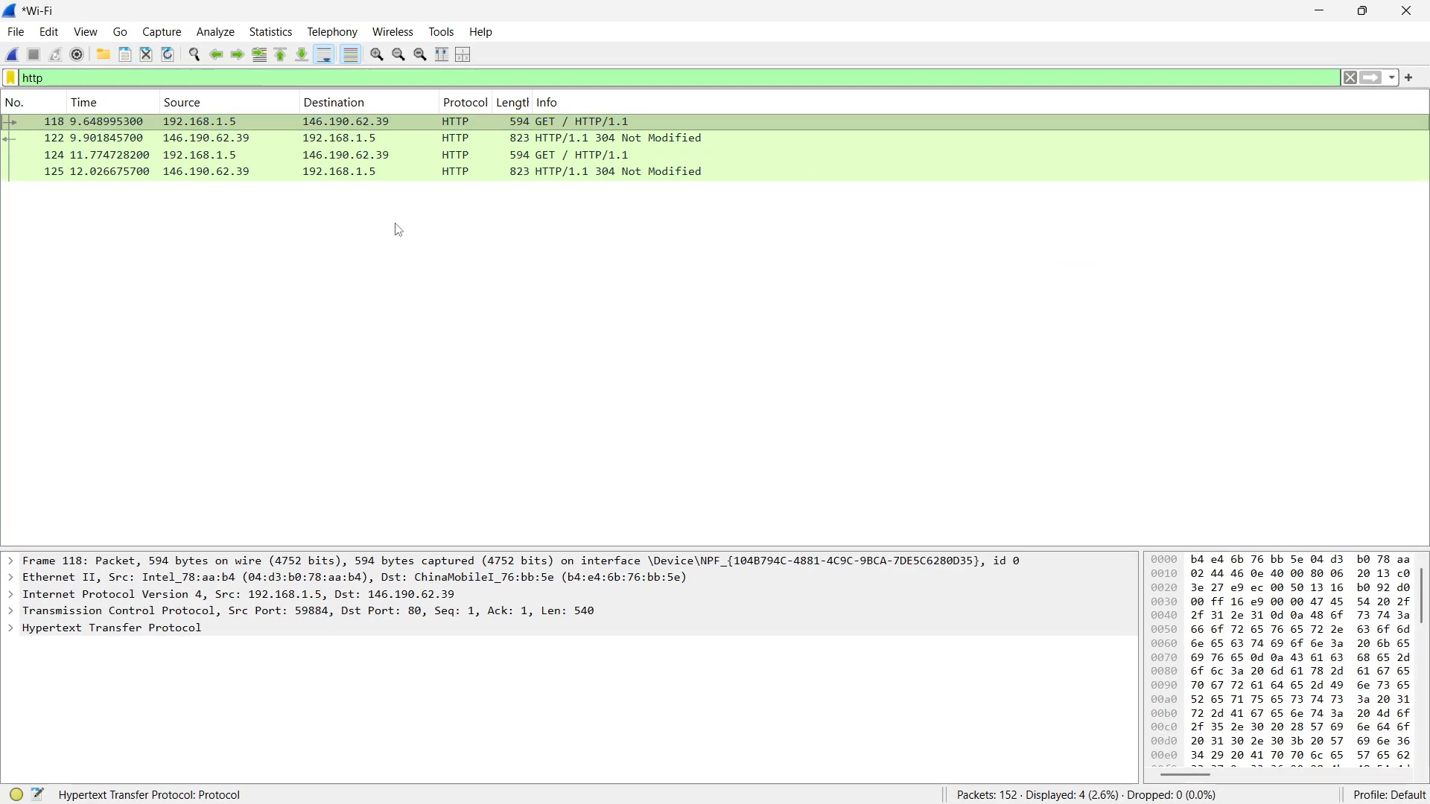
click(395, 223)
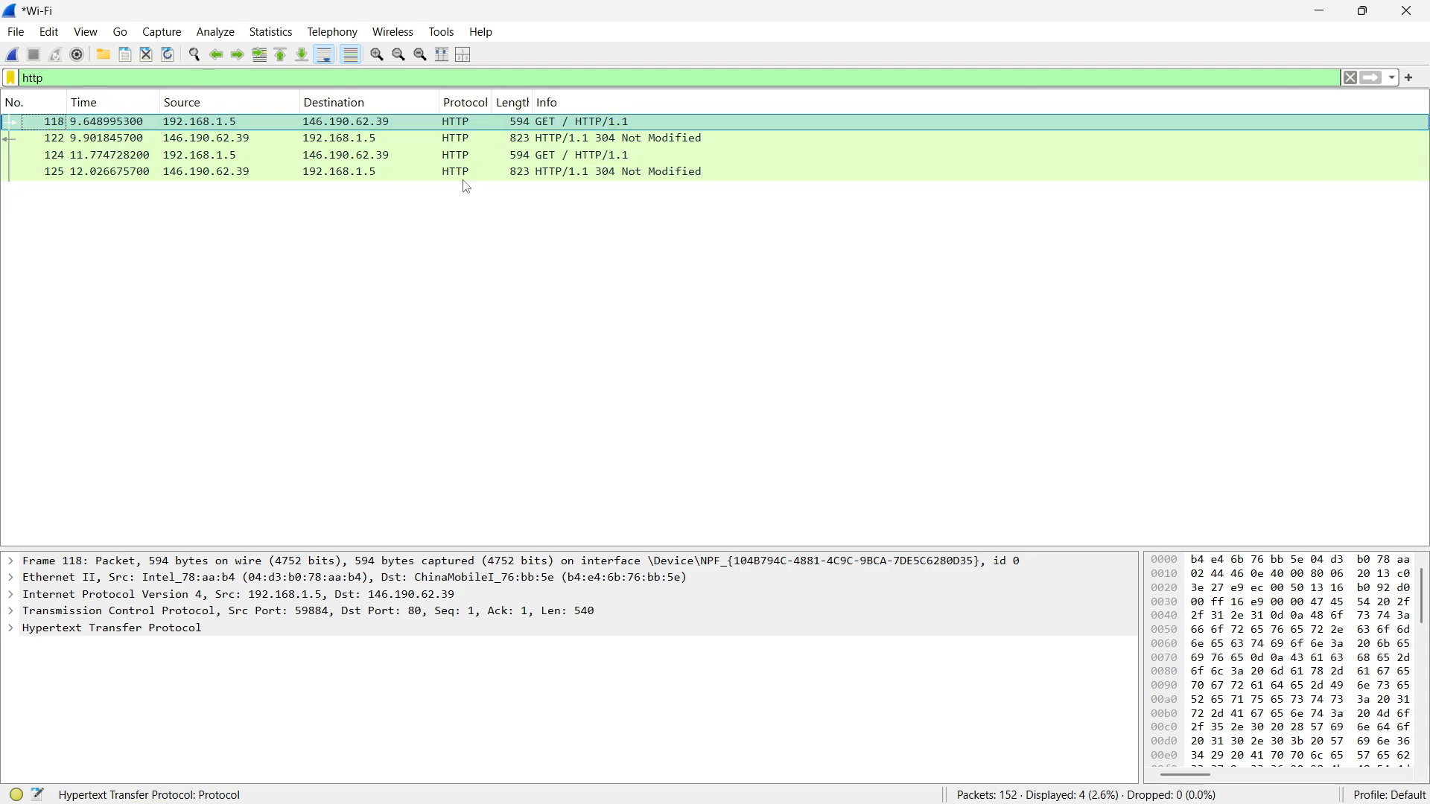
Step: Compare the source and destination addresses of the first GET request, packet 118, with those of its response, packet 122
click(302, 141)
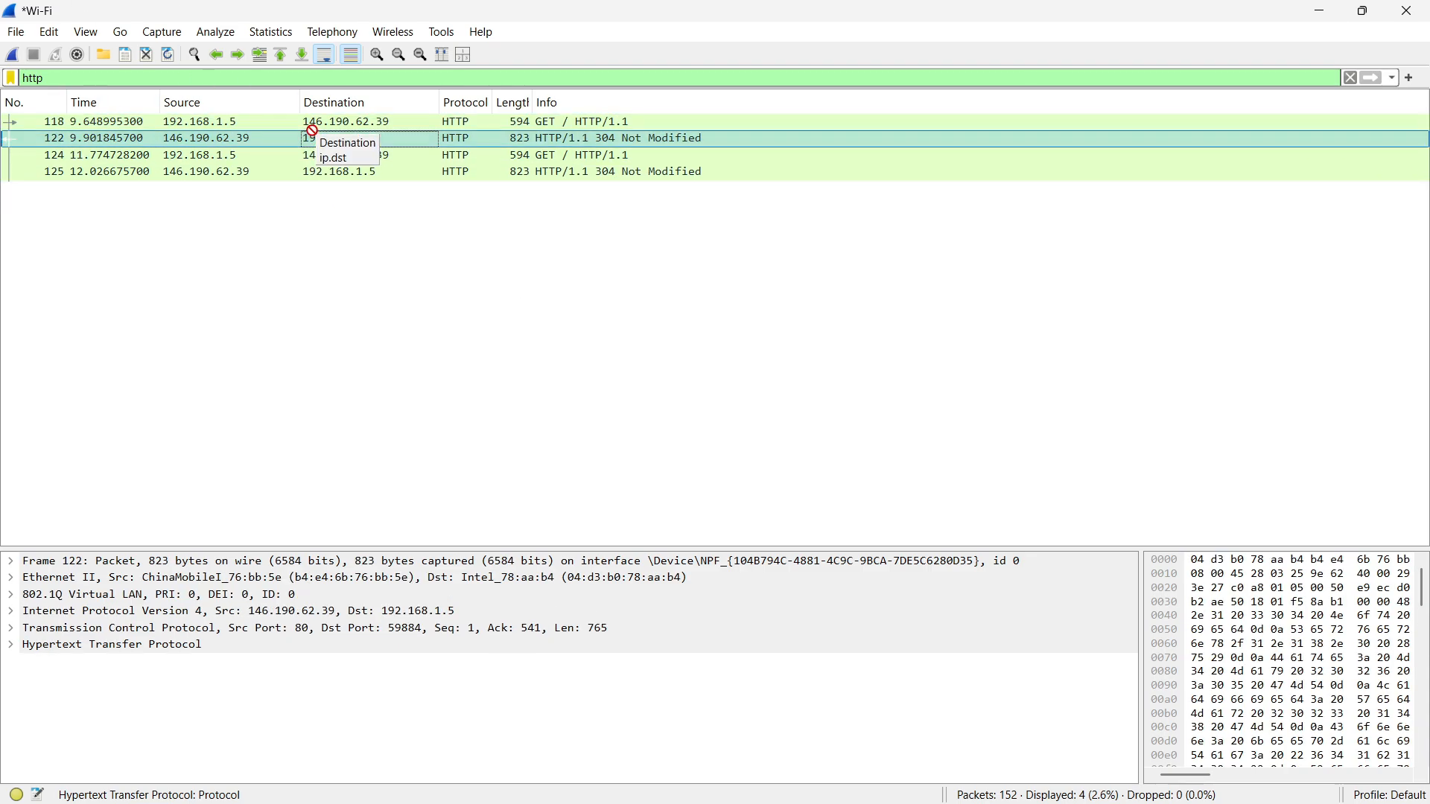
click(235, 123)
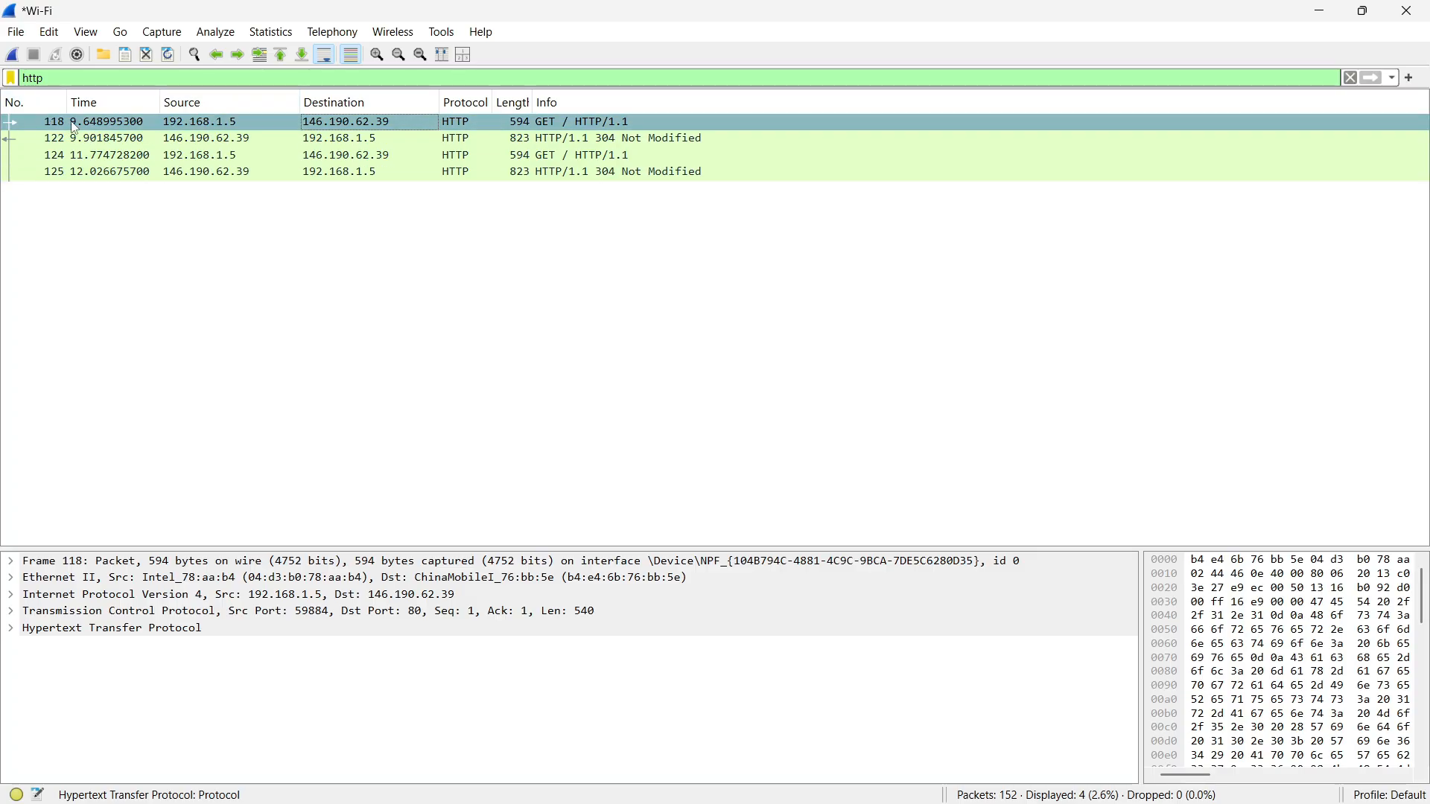
click(221, 123)
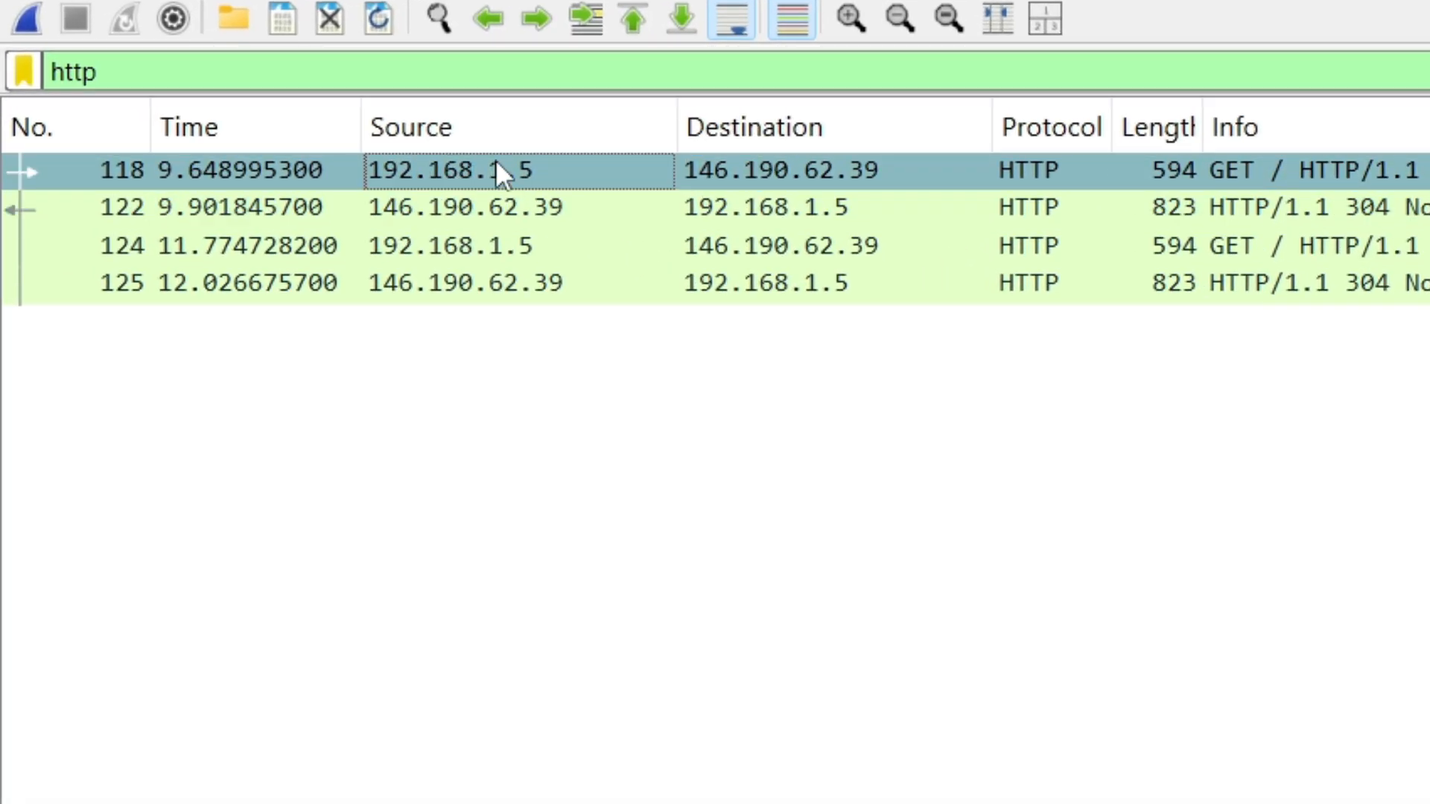
click(533, 192)
click(528, 181)
click(514, 210)
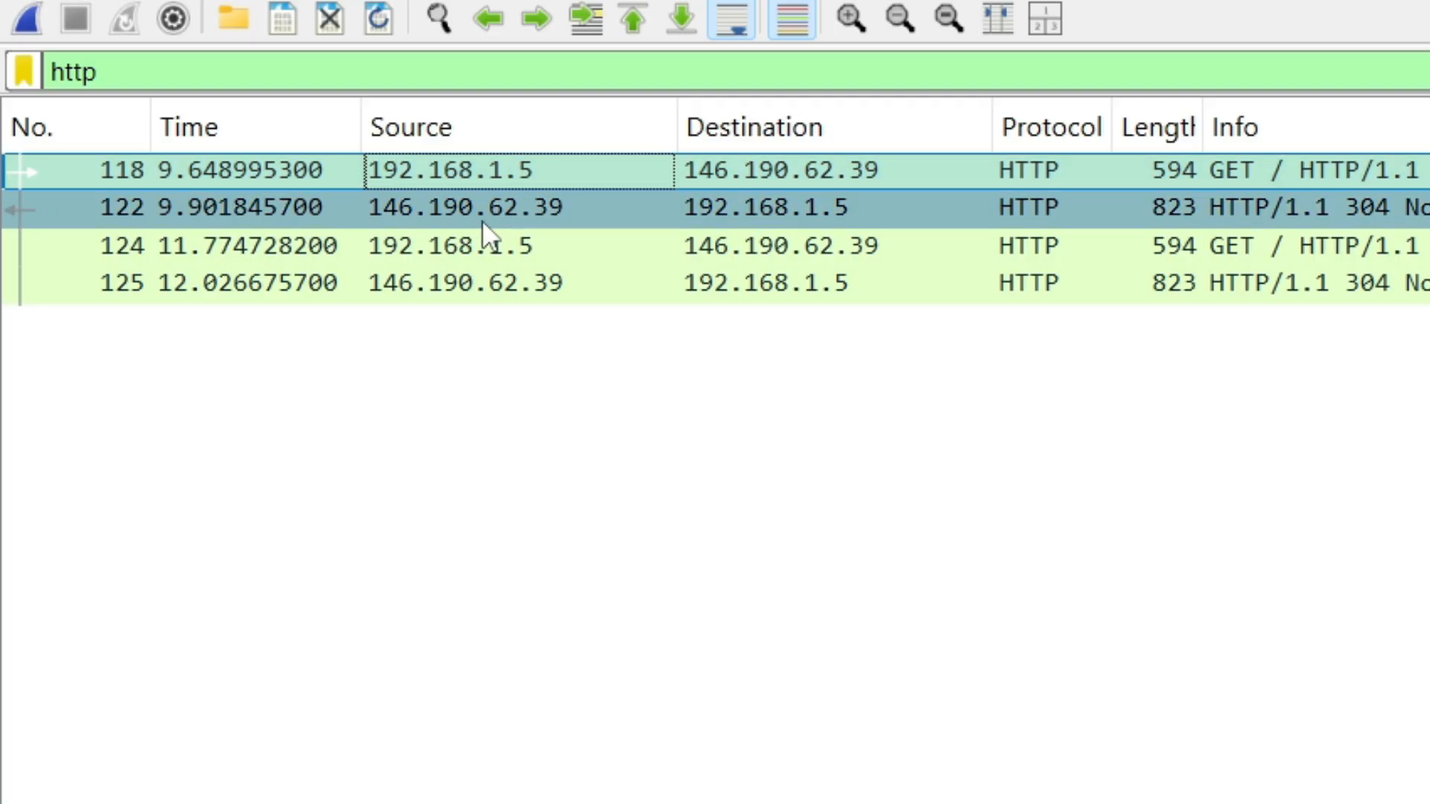
click(596, 171)
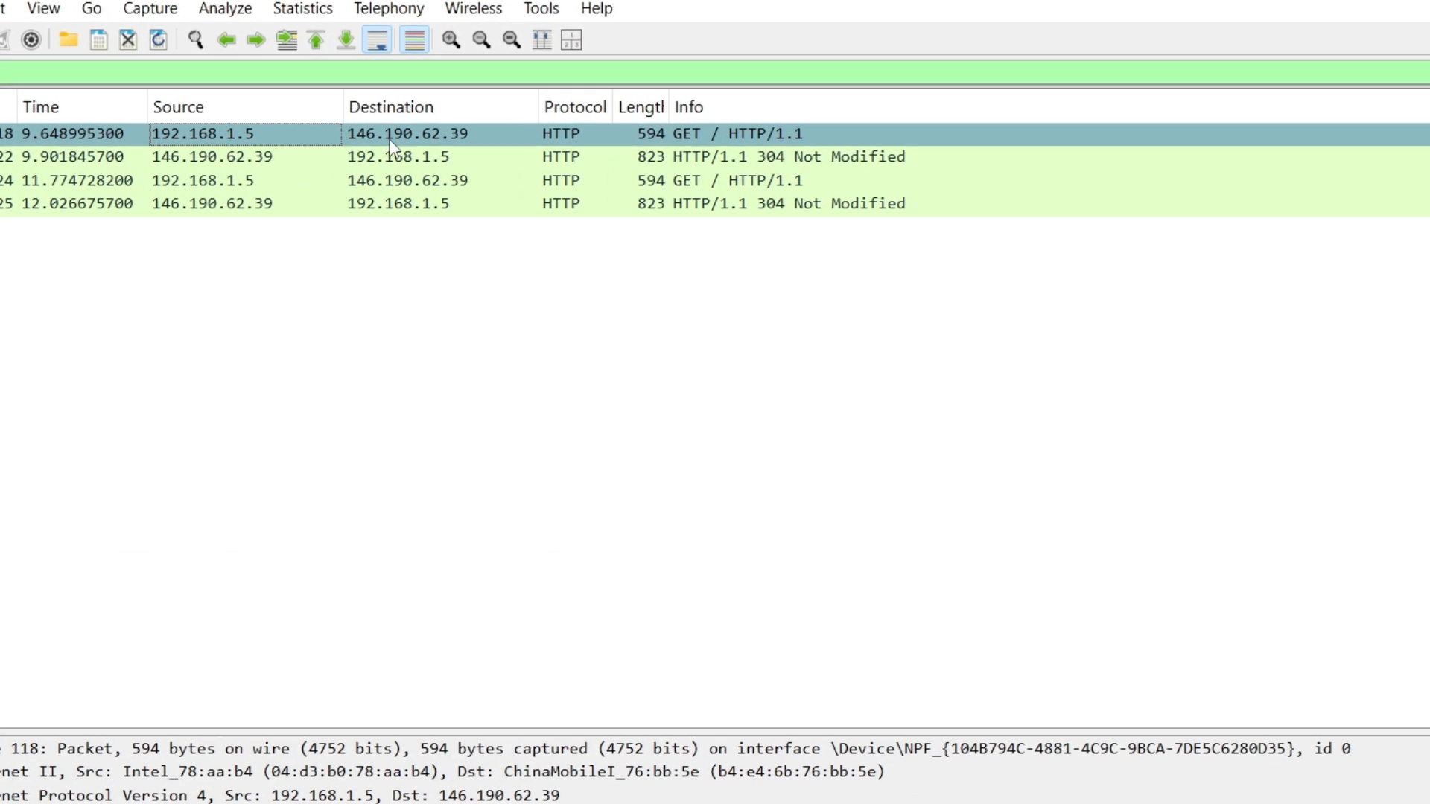
click(449, 157)
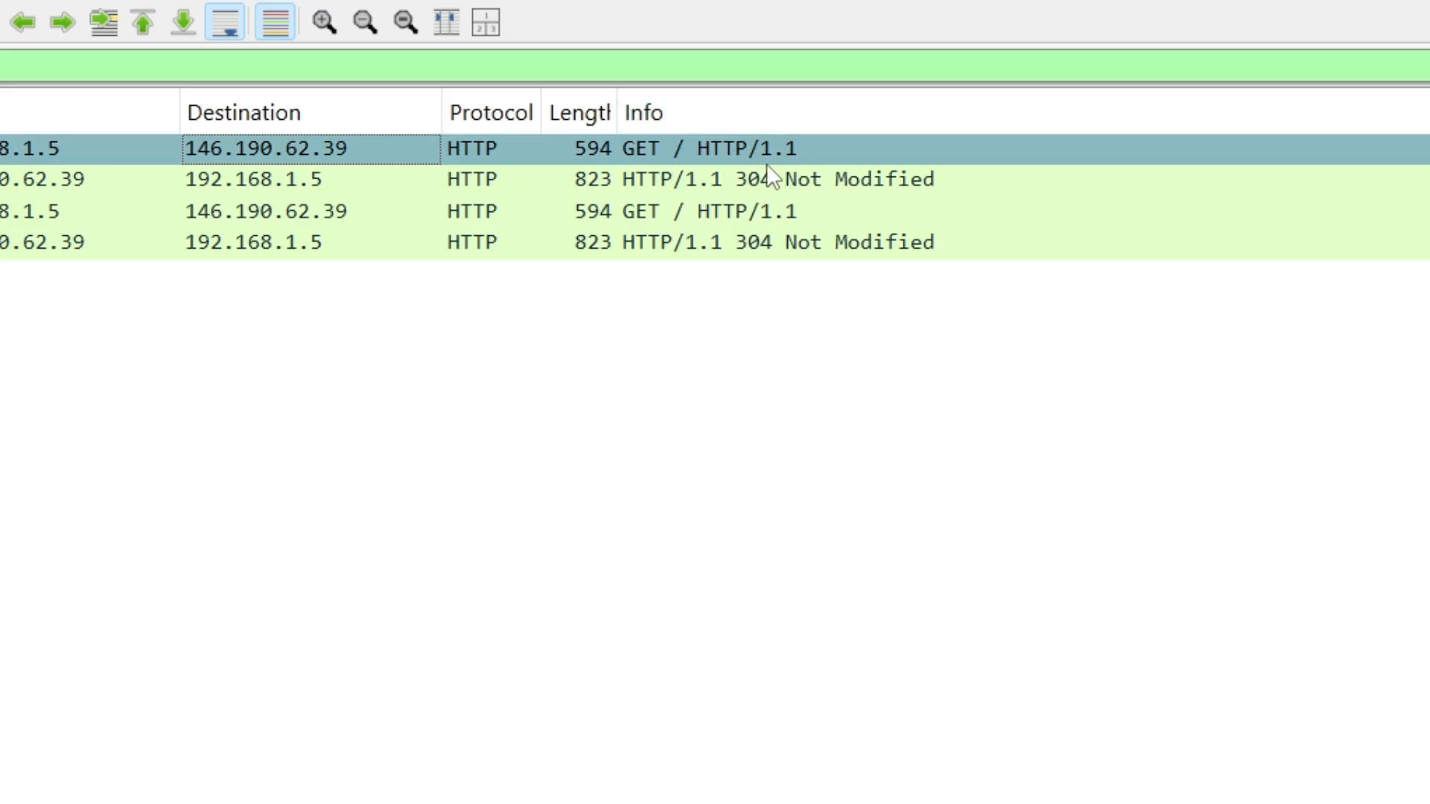
Step: Examine the Info entries of the first HTTP request and its response, comparing the GET method with the returned status code
click(629, 155)
click(620, 174)
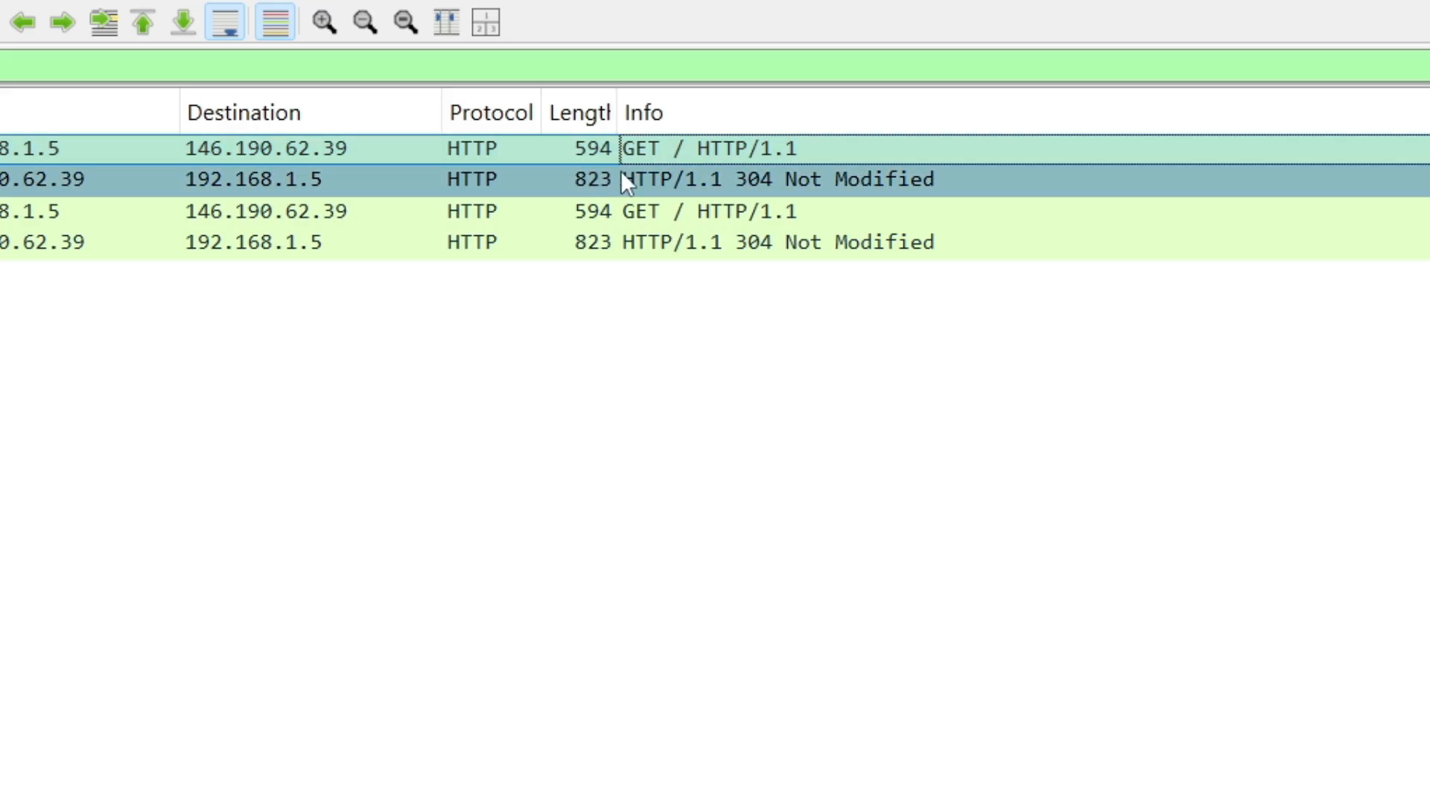
click(647, 148)
click(474, 179)
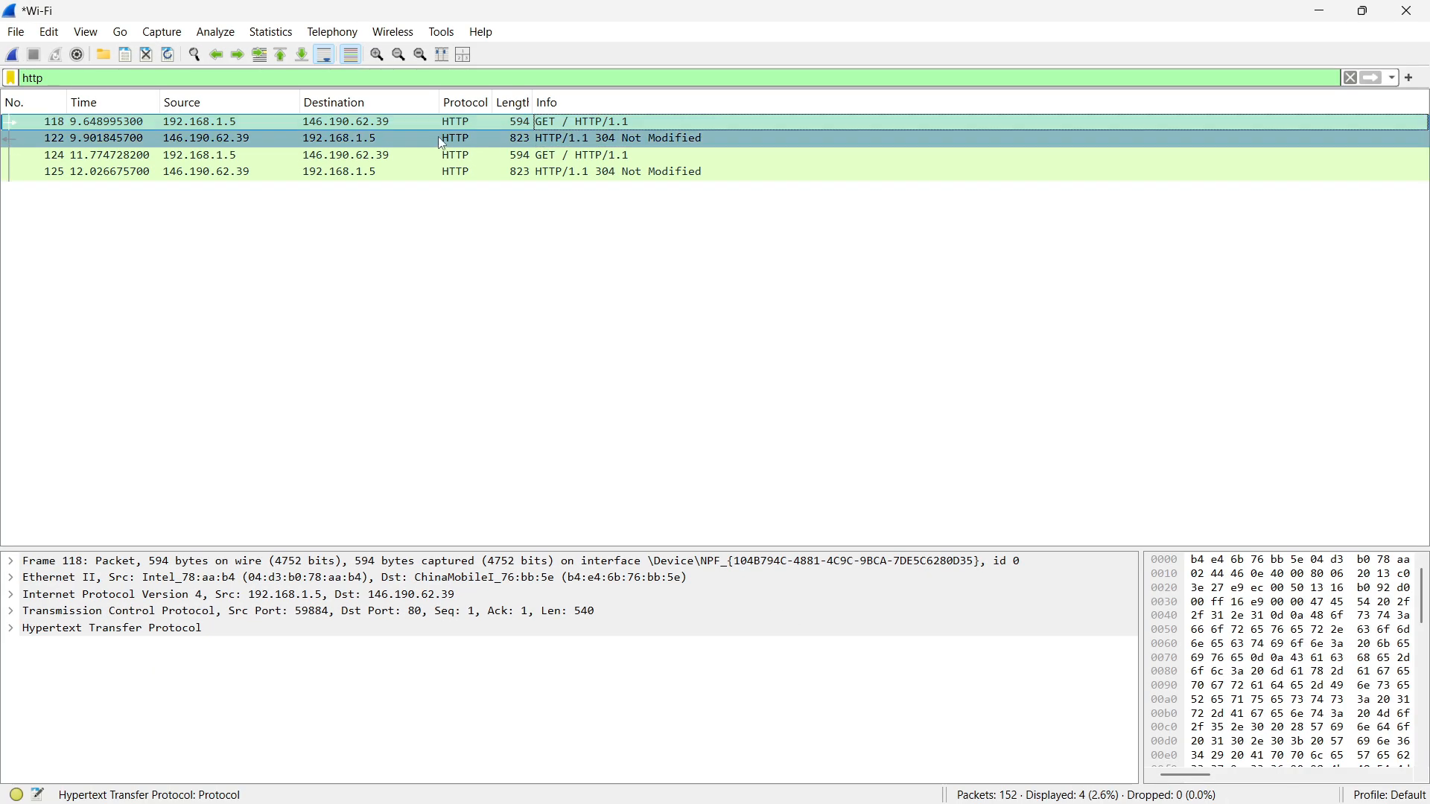
click(424, 171)
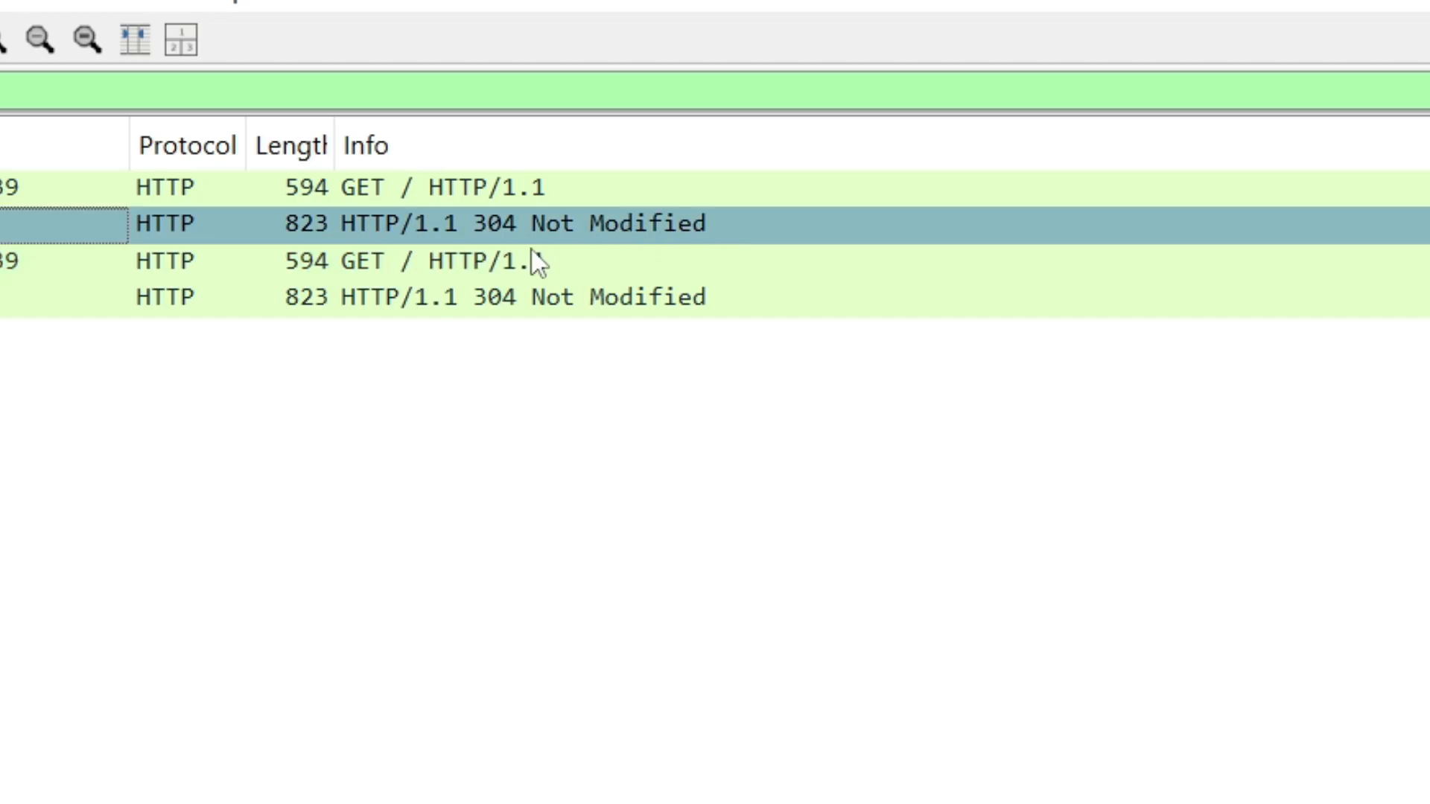
click(414, 224)
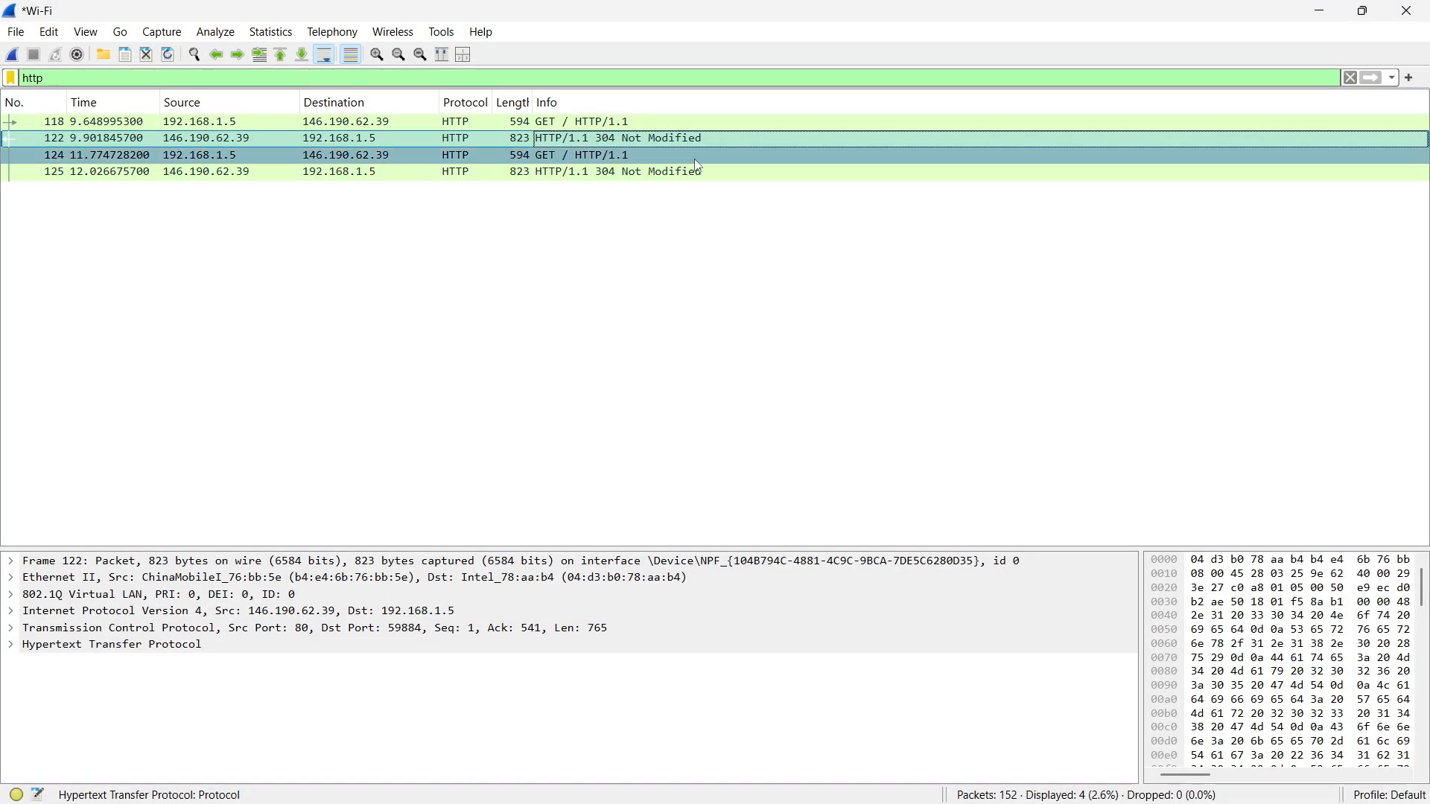
Step: Select packet 118, enlarge its details area, and expand Ethernet II to inspect the destination, source and type fields
click(597, 122)
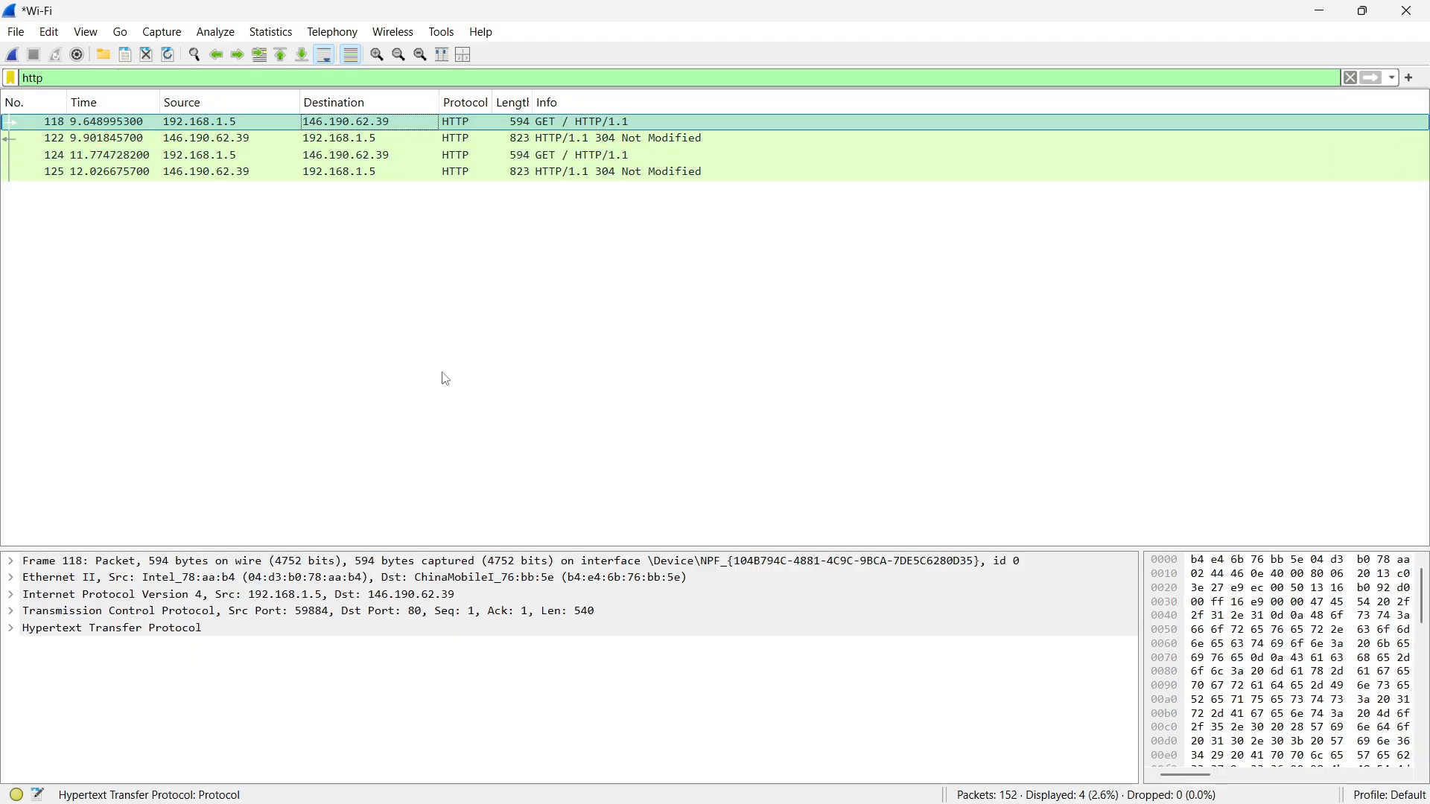
drag(376, 549, 370, 217)
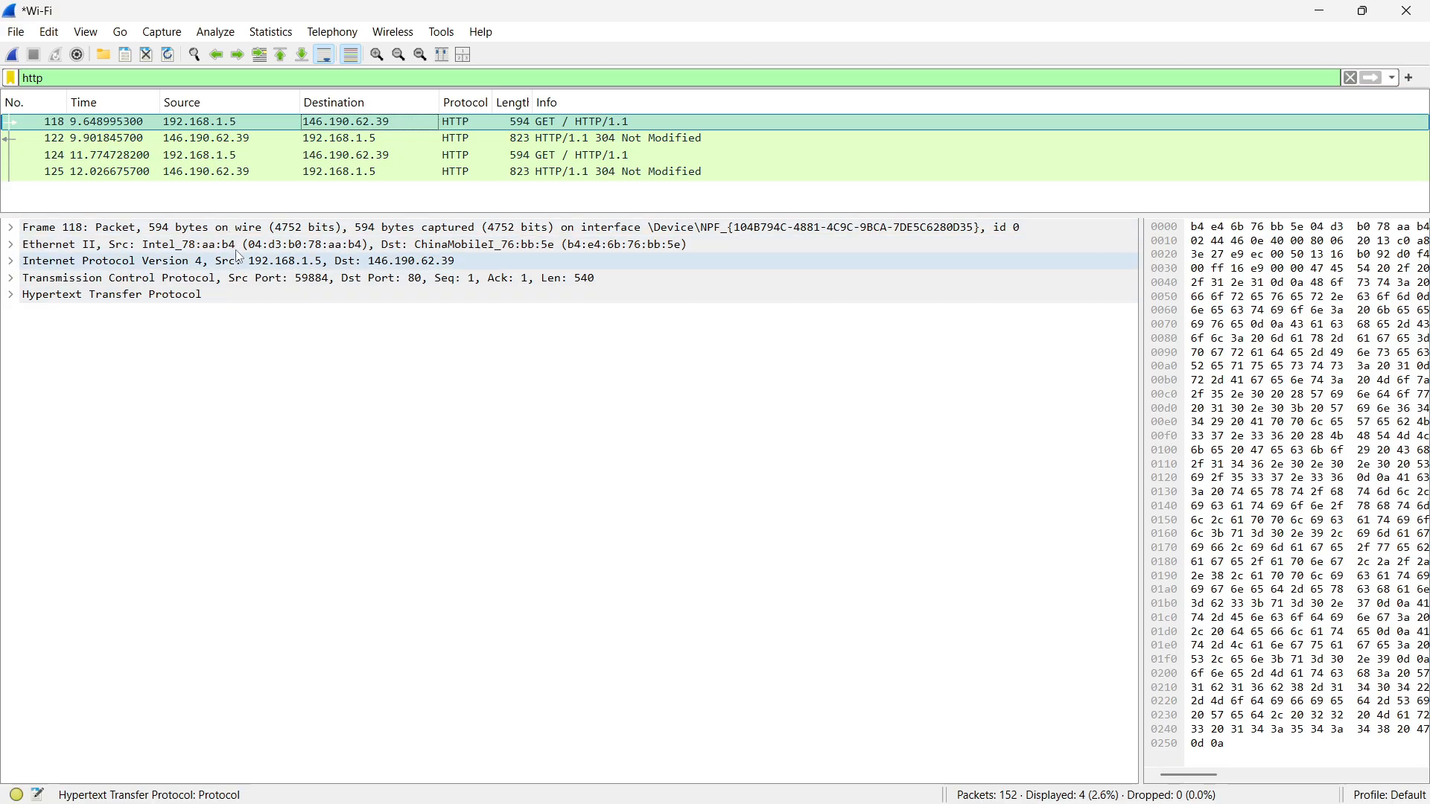
click(11, 247)
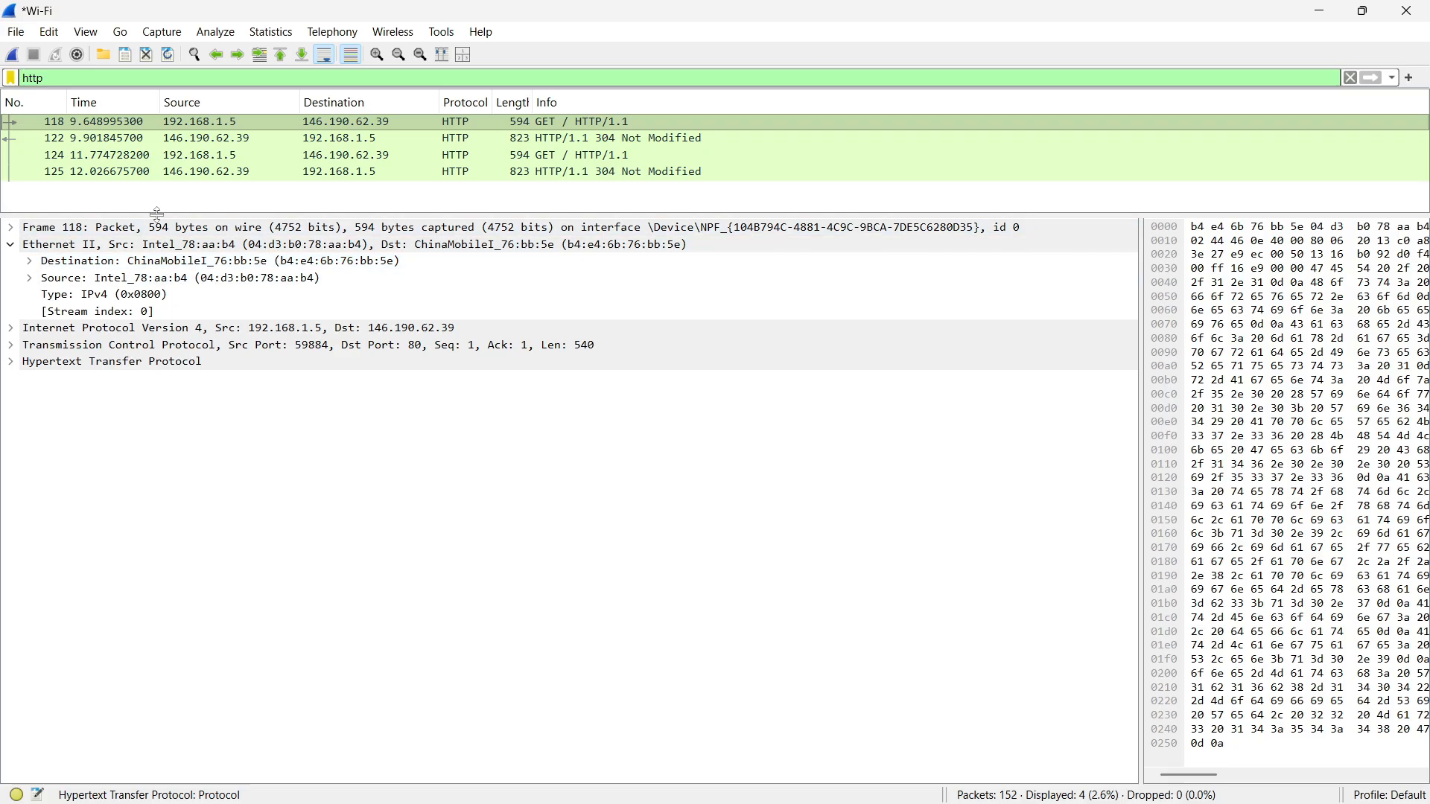
click(283, 280)
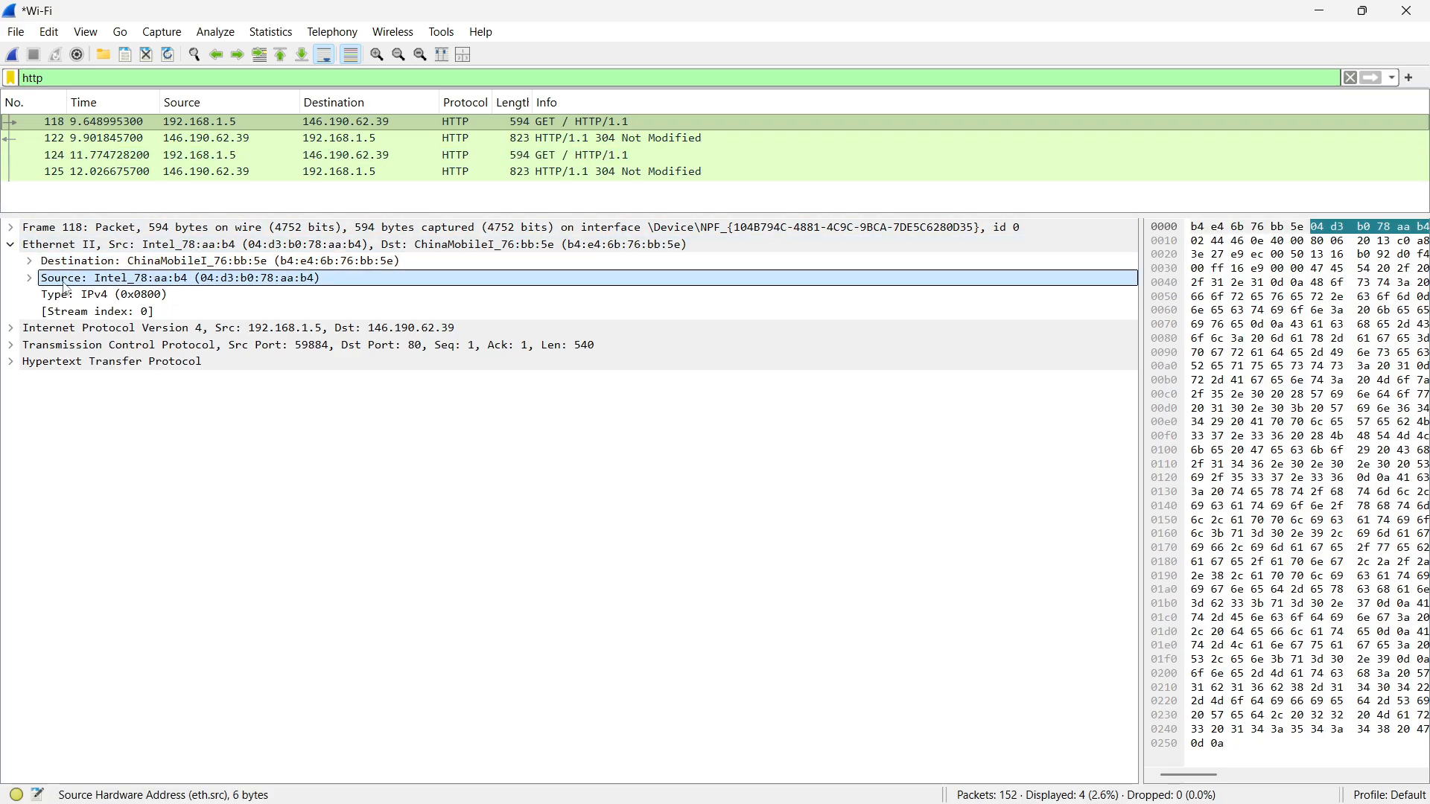
click(348, 261)
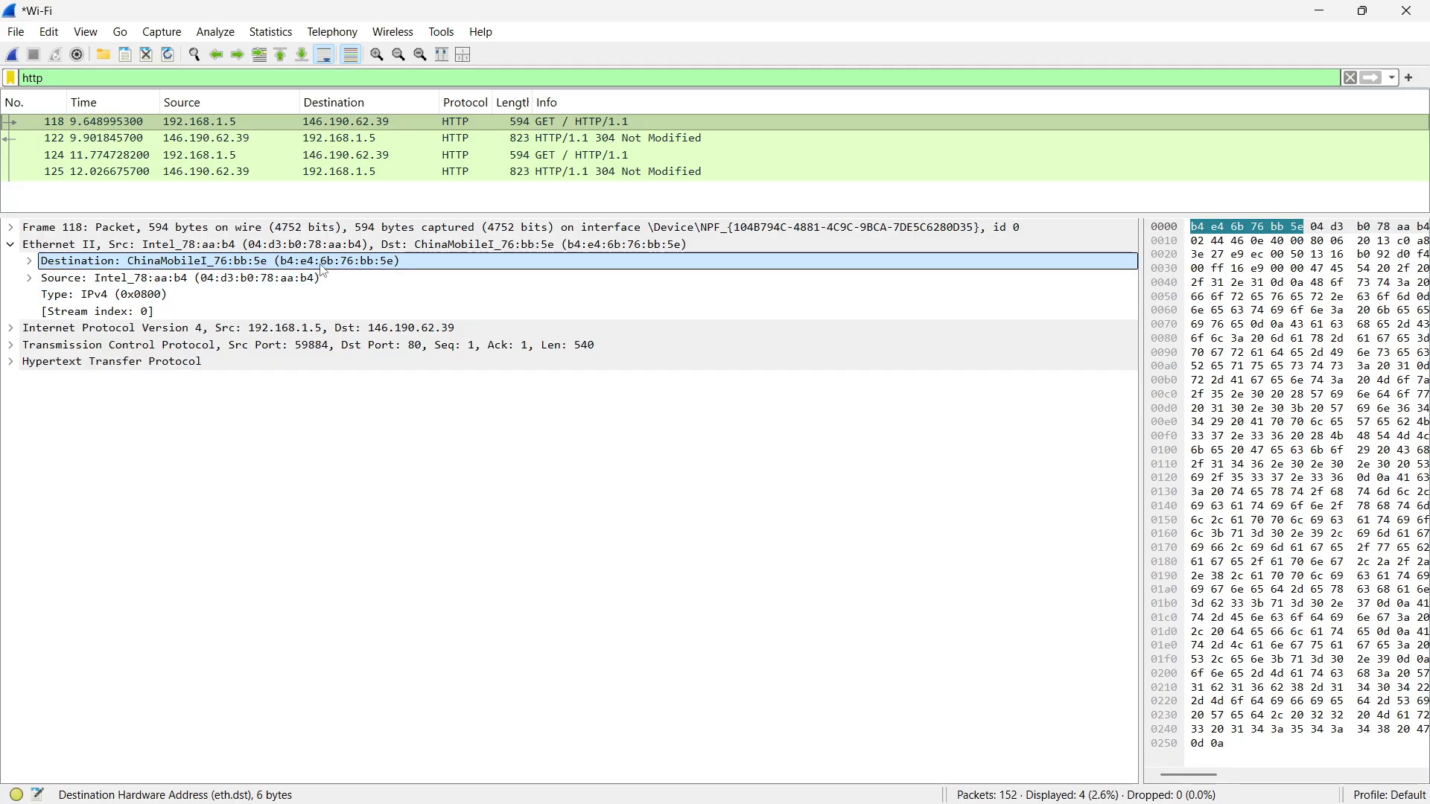
click(211, 277)
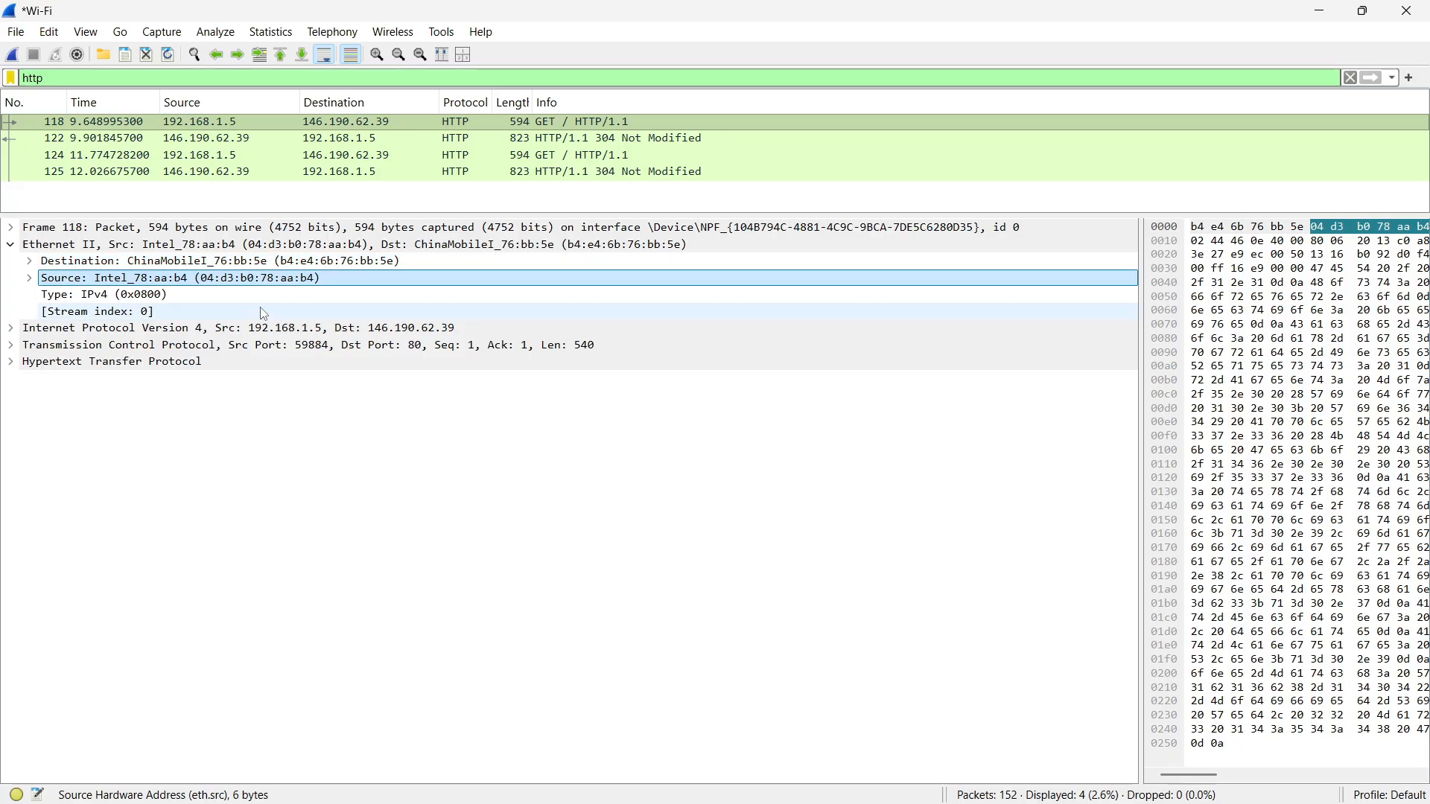
click(71, 295)
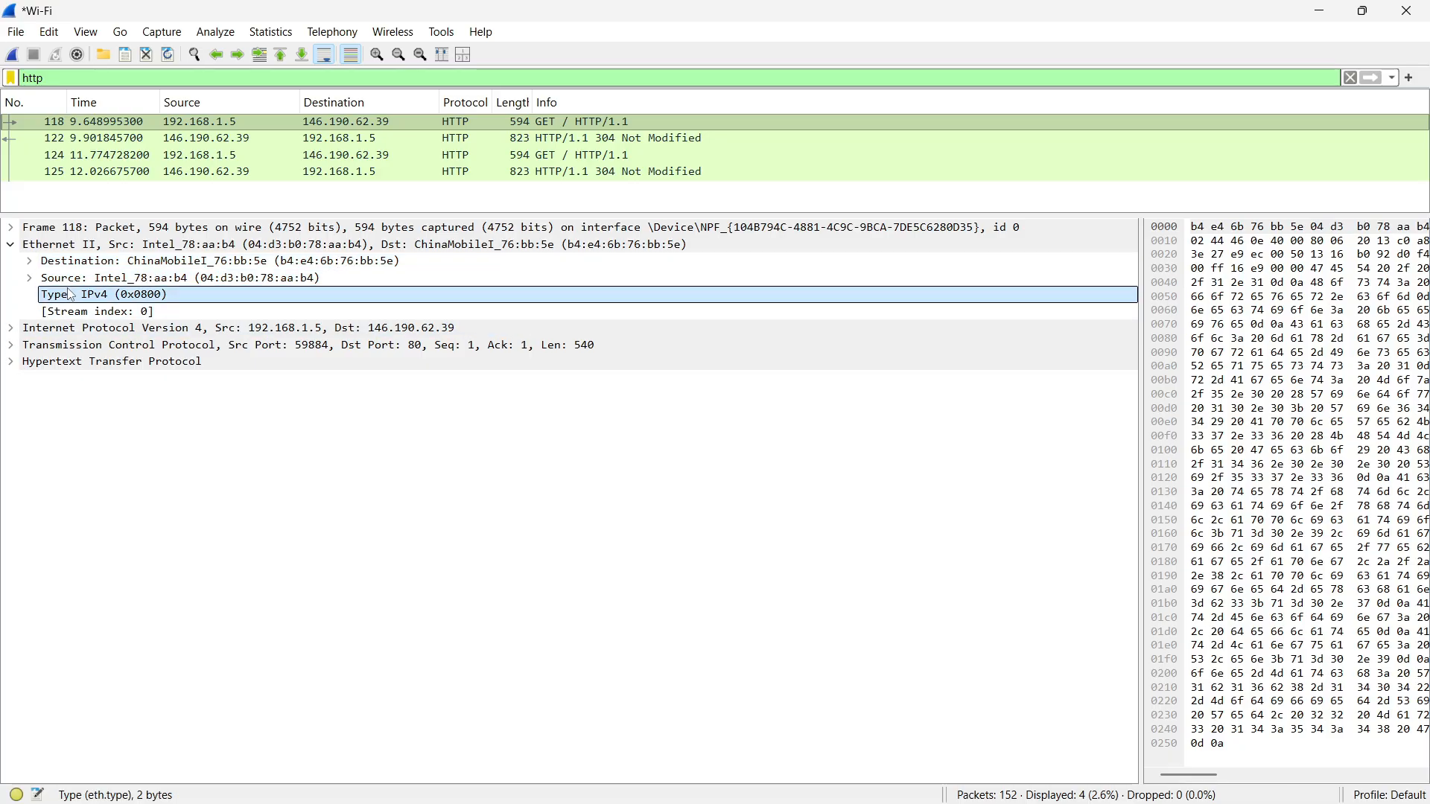
Step: Collapse Ethernet II and inspect the source and destination addresses under Internet Protocol Version 4, collapsing that section when done
click(11, 328)
click(9, 248)
click(8, 261)
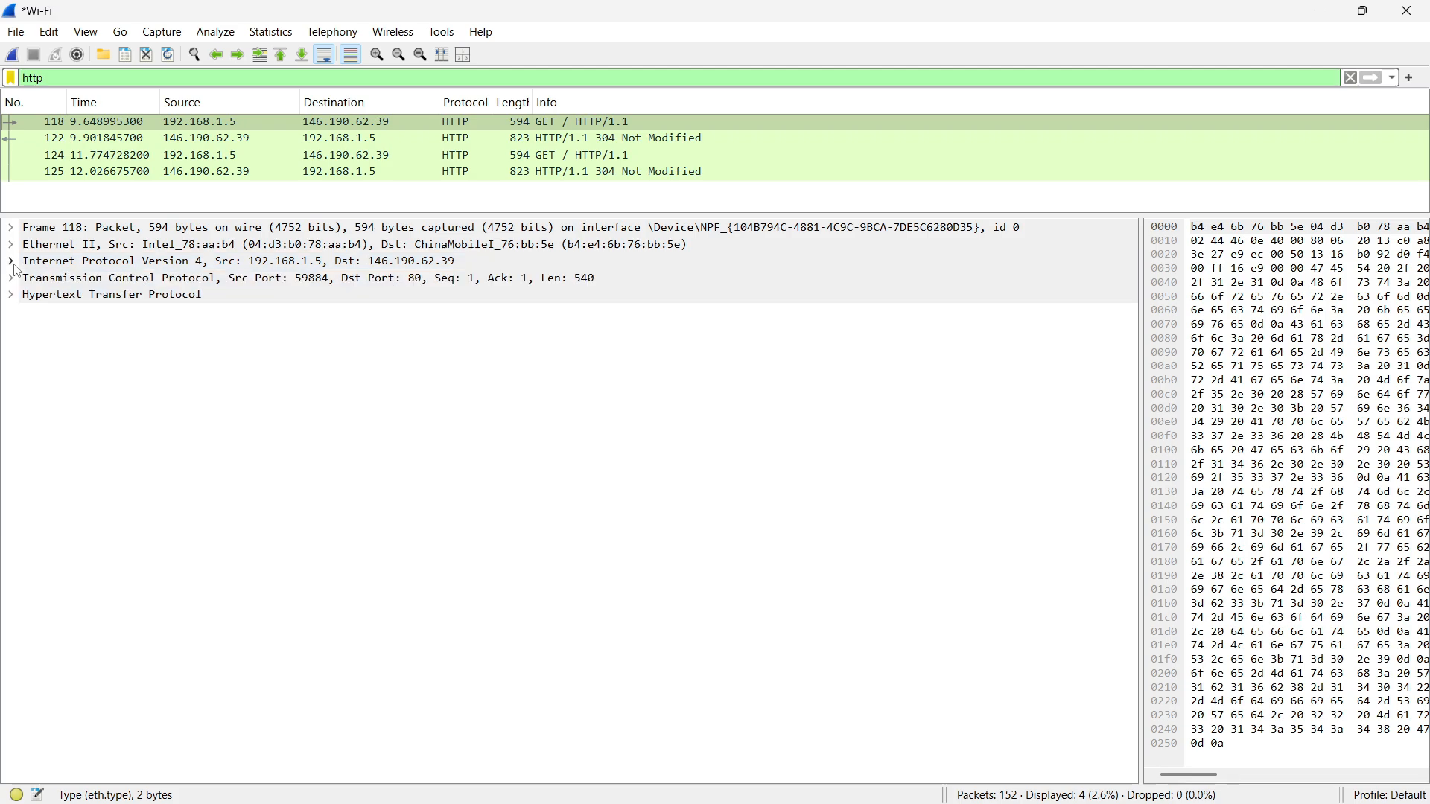
click(11, 261)
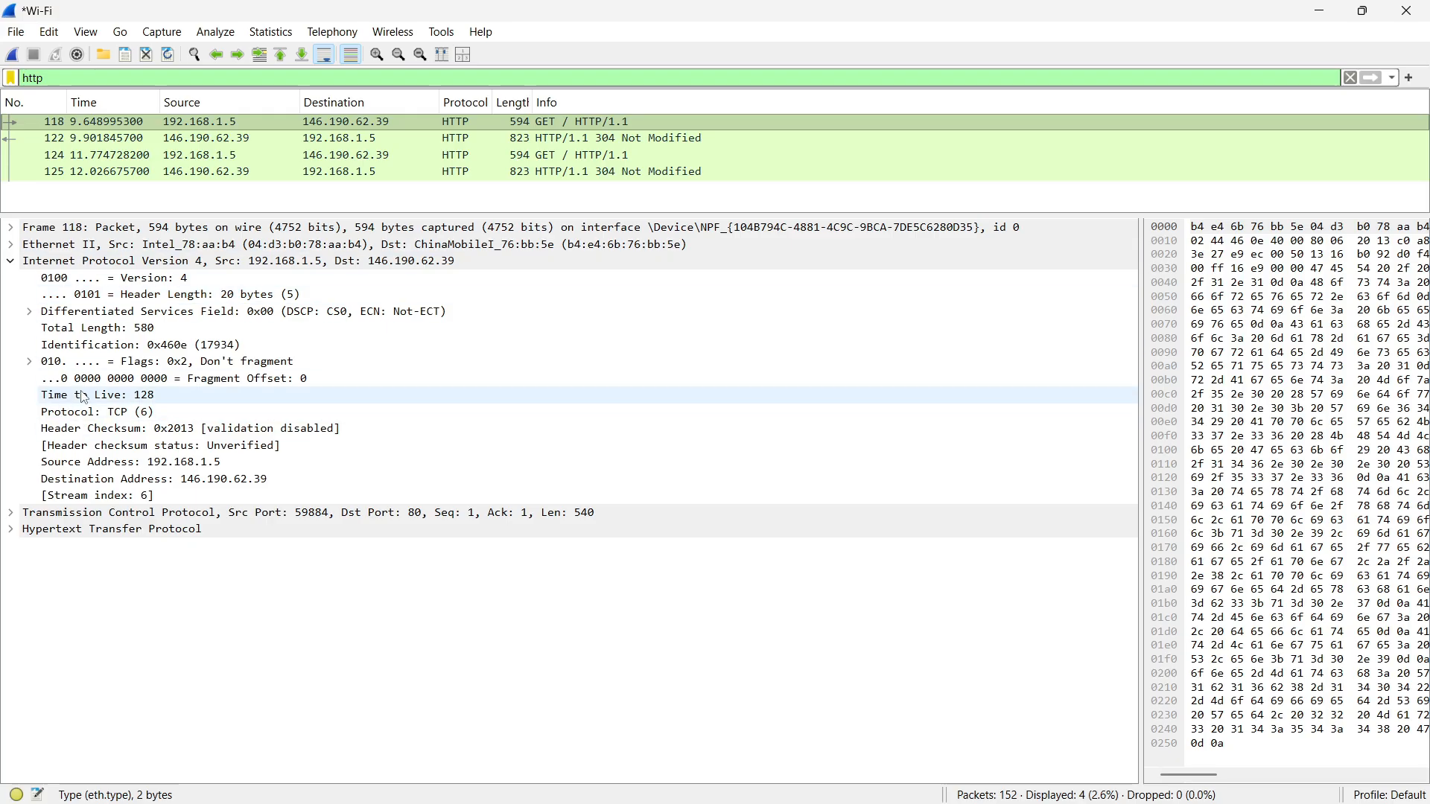
click(121, 464)
click(239, 481)
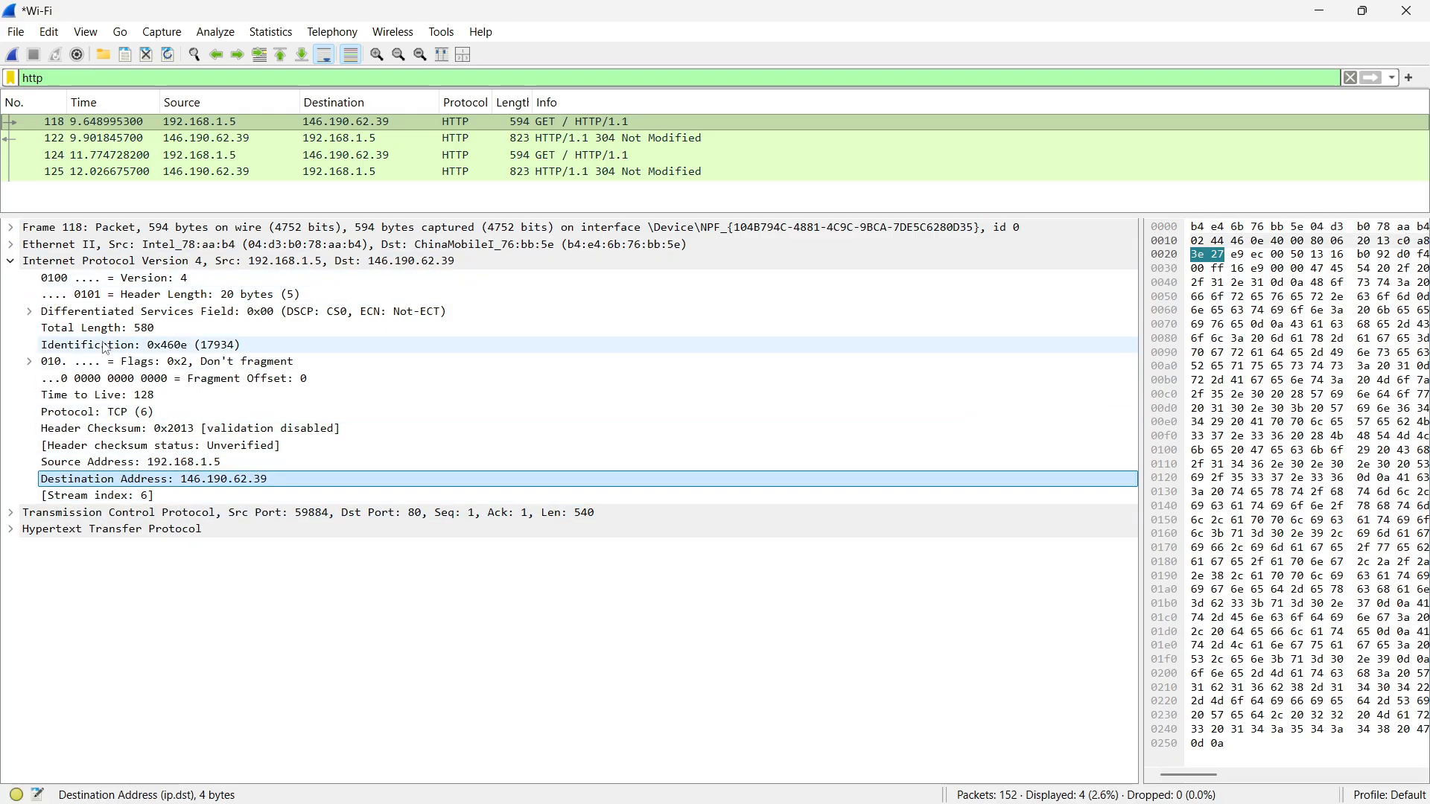
click(10, 262)
Step: Expand Transmission Control Protocol to inspect the source and destination ports of packet 118, and collapse the section when done
click(11, 278)
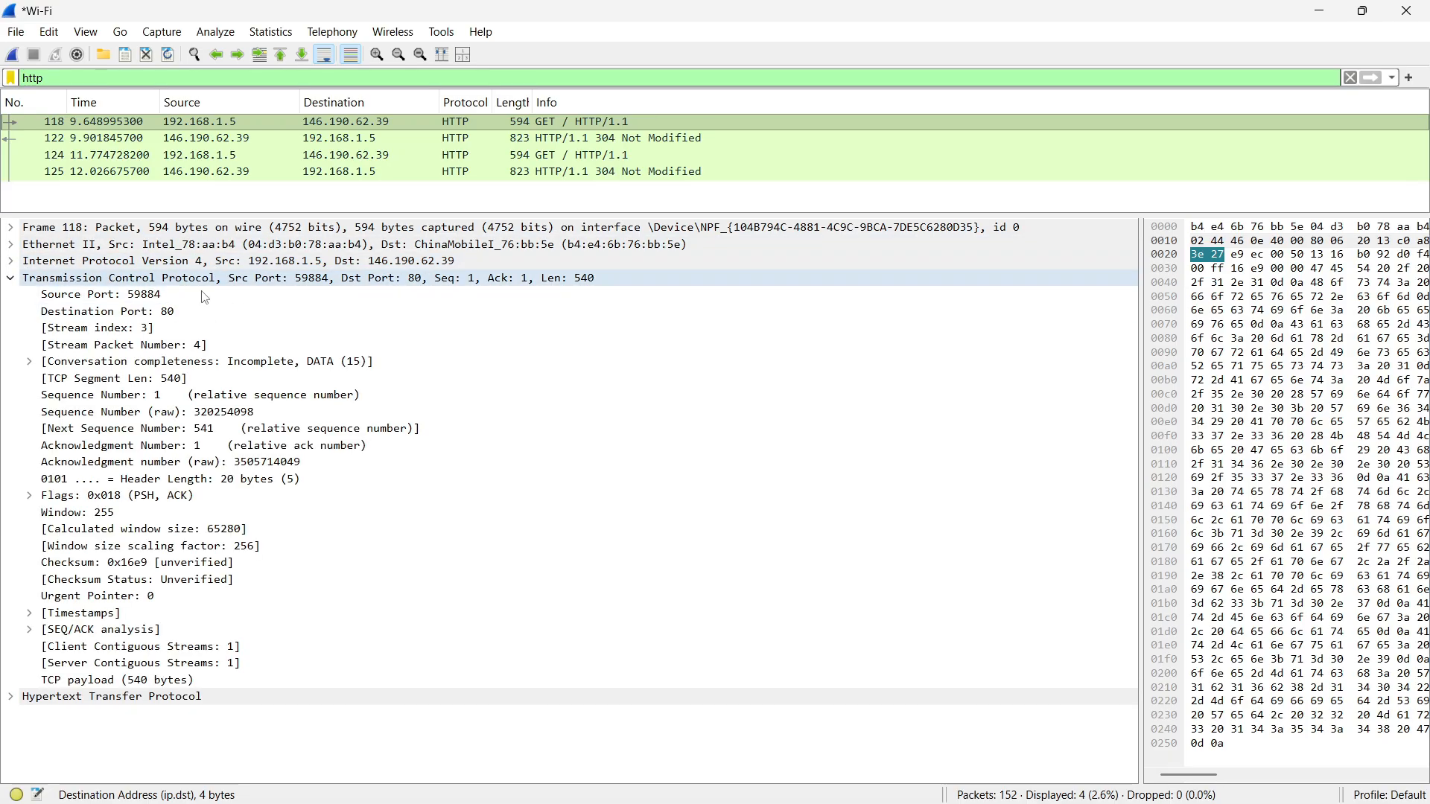
click(146, 296)
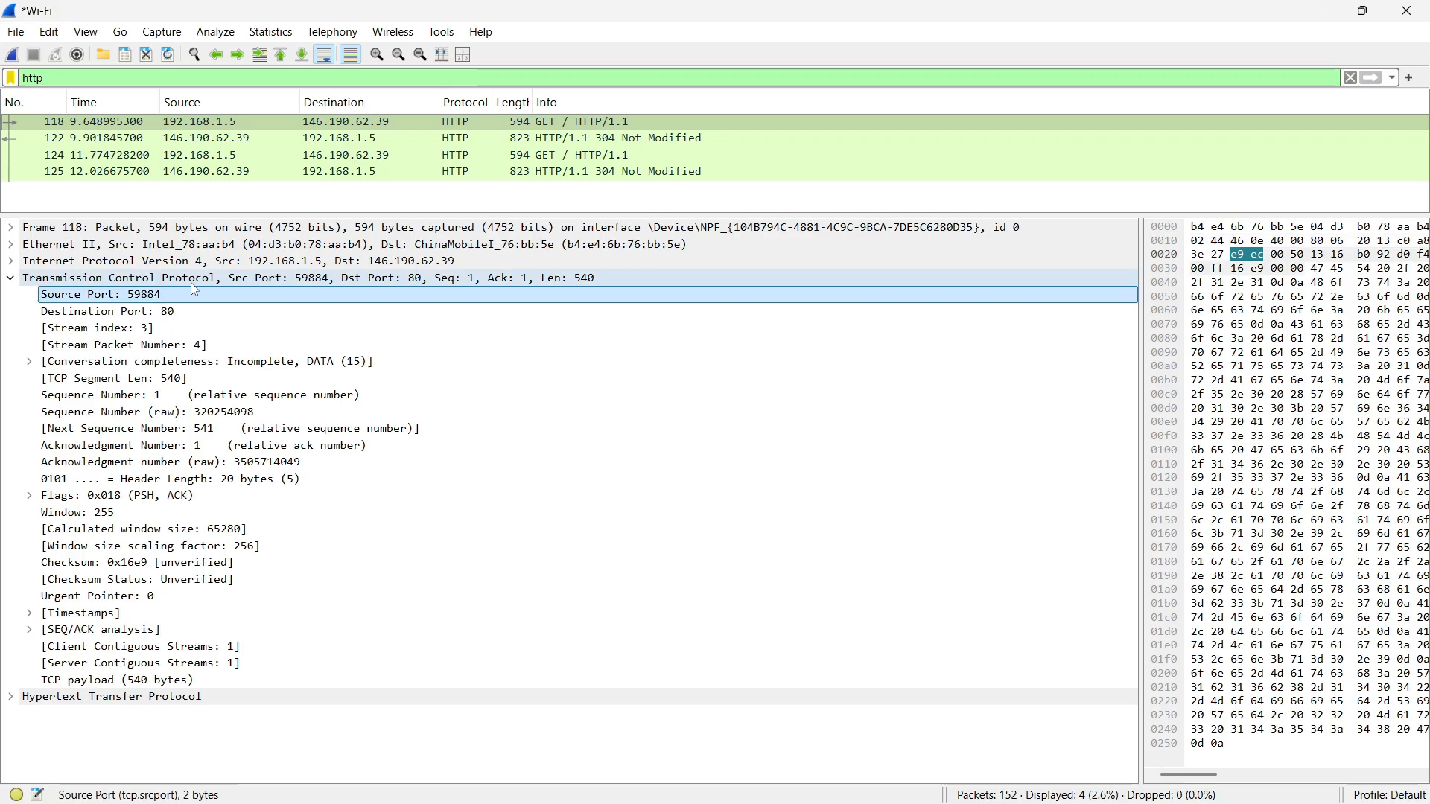
click(191, 281)
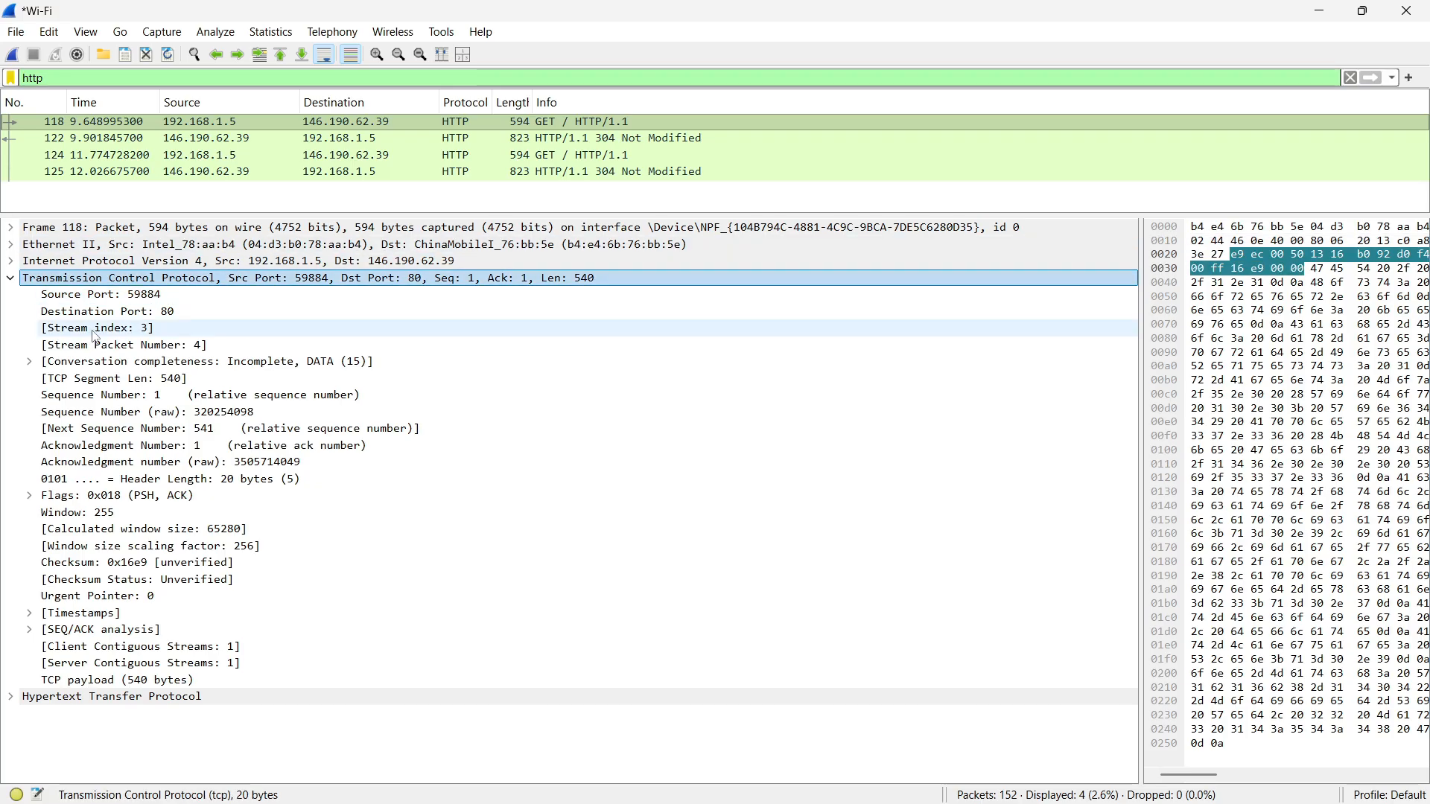
click(141, 312)
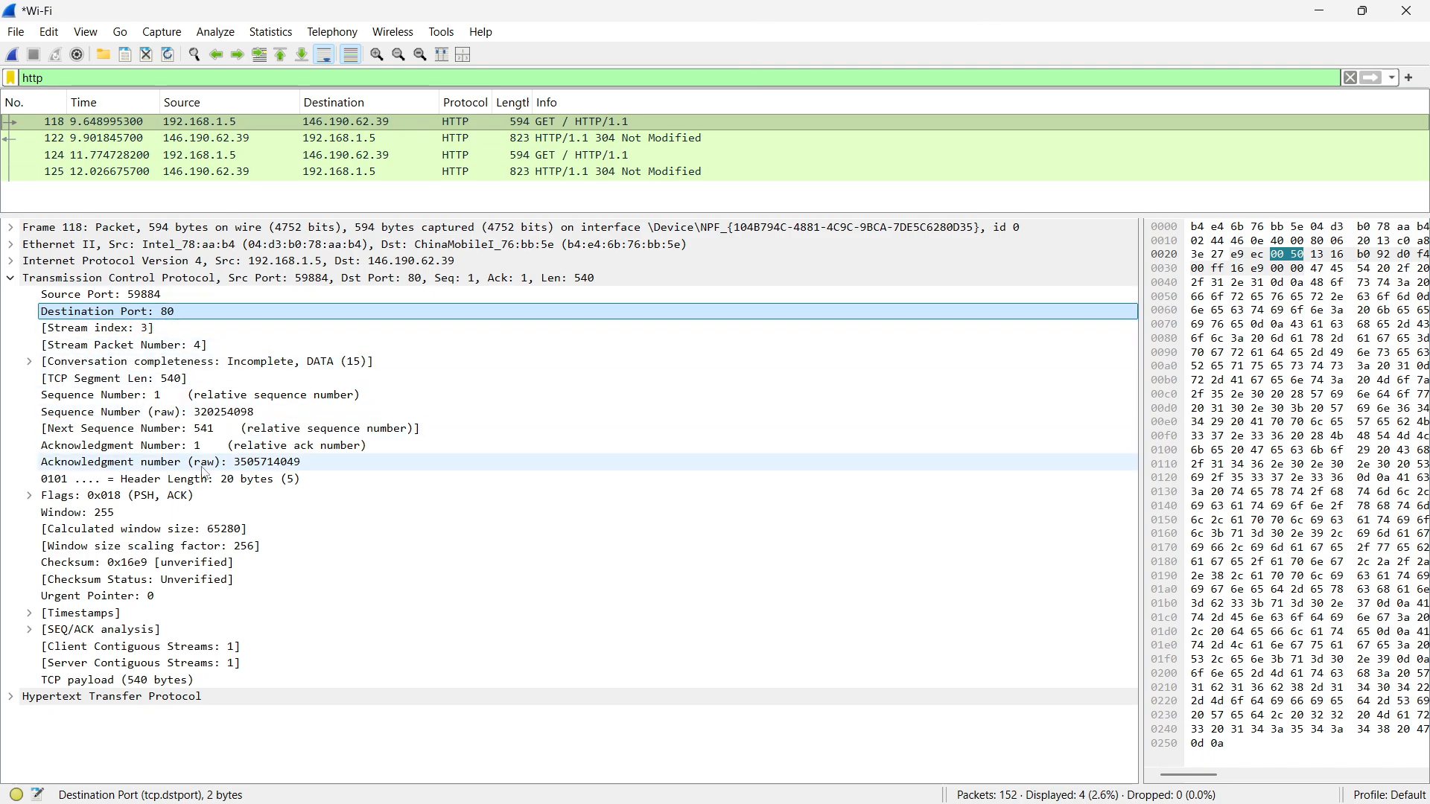
click(10, 278)
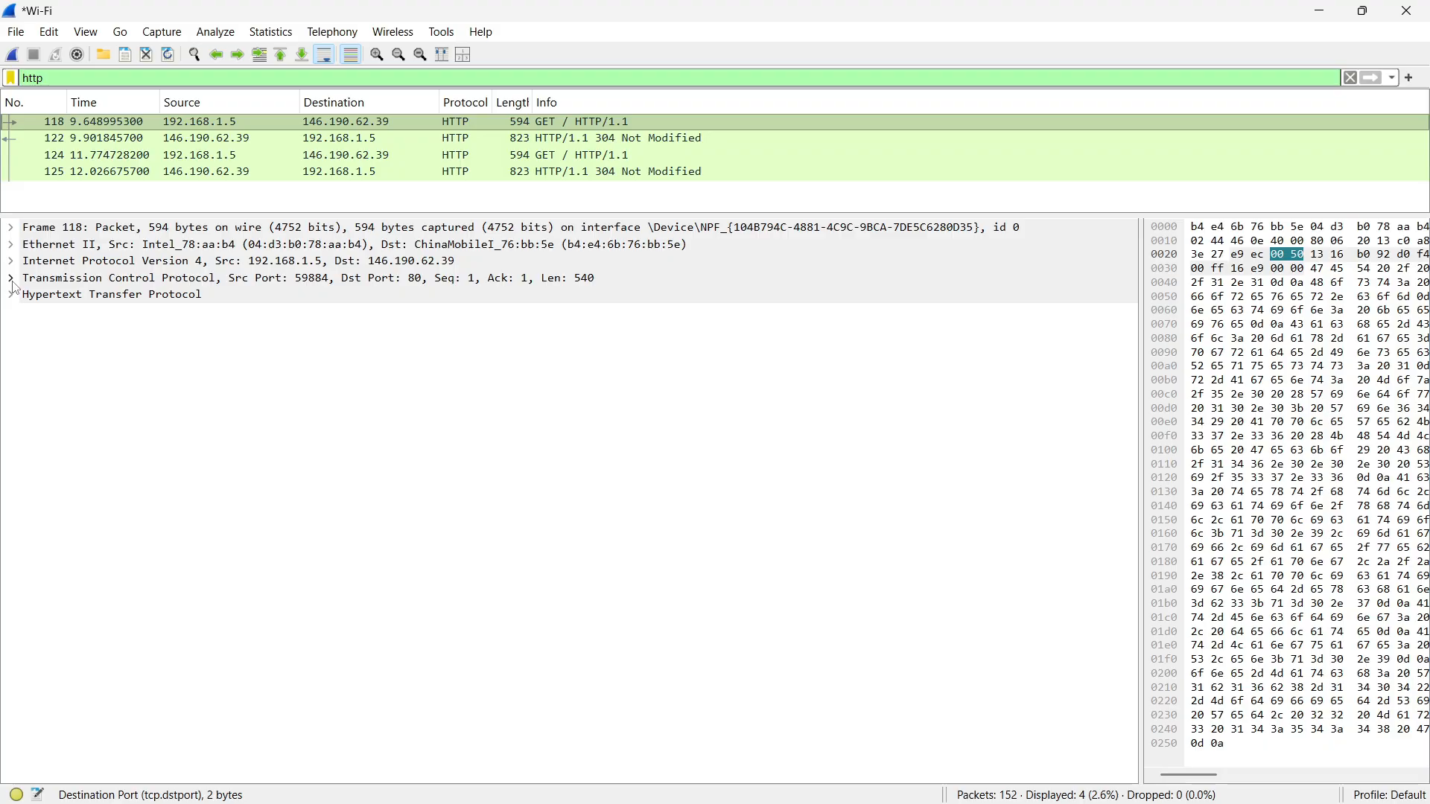
click(222, 281)
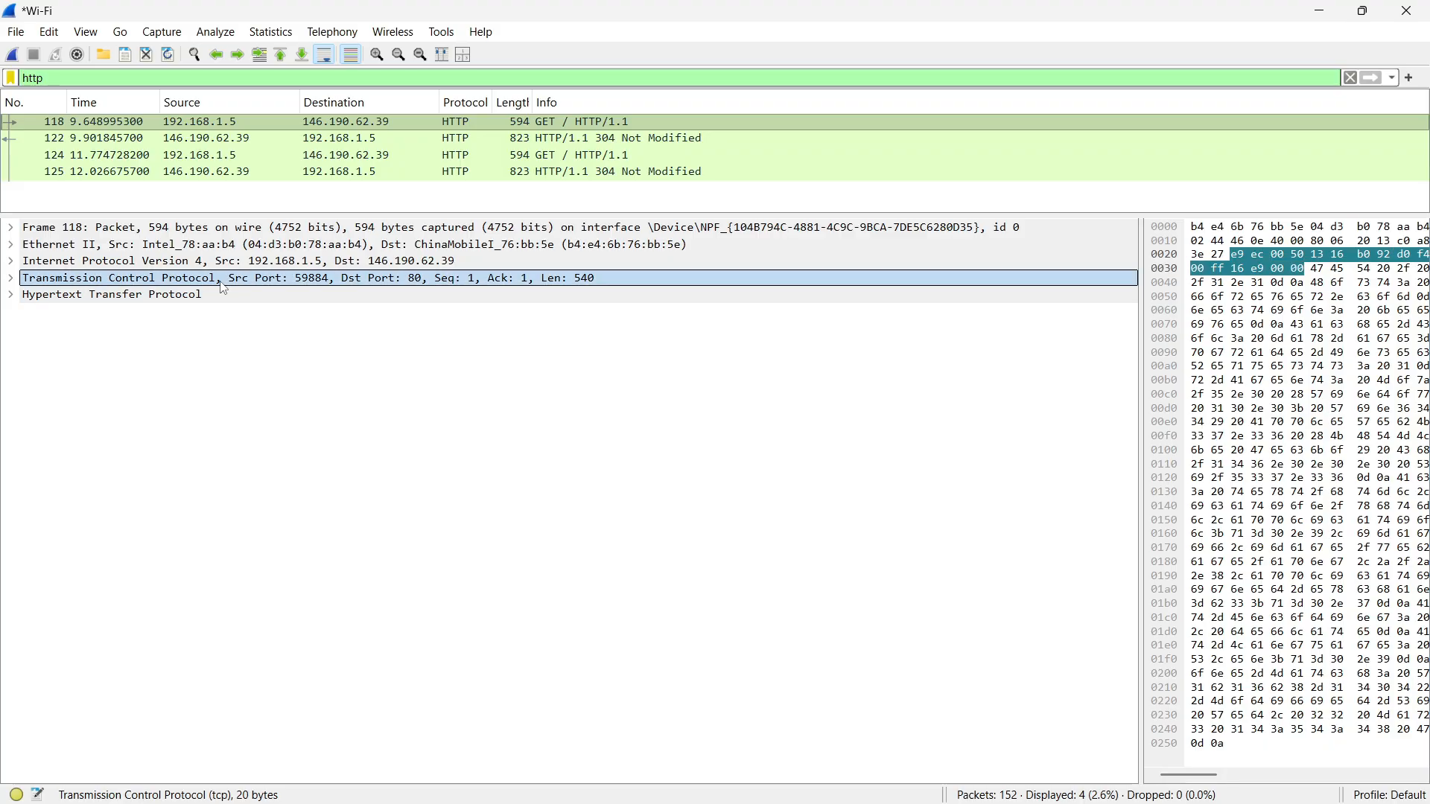
Step: Expand Hypertext Transfer Protocol in packet 118 and inspect the GET request line and the Host header
click(10, 294)
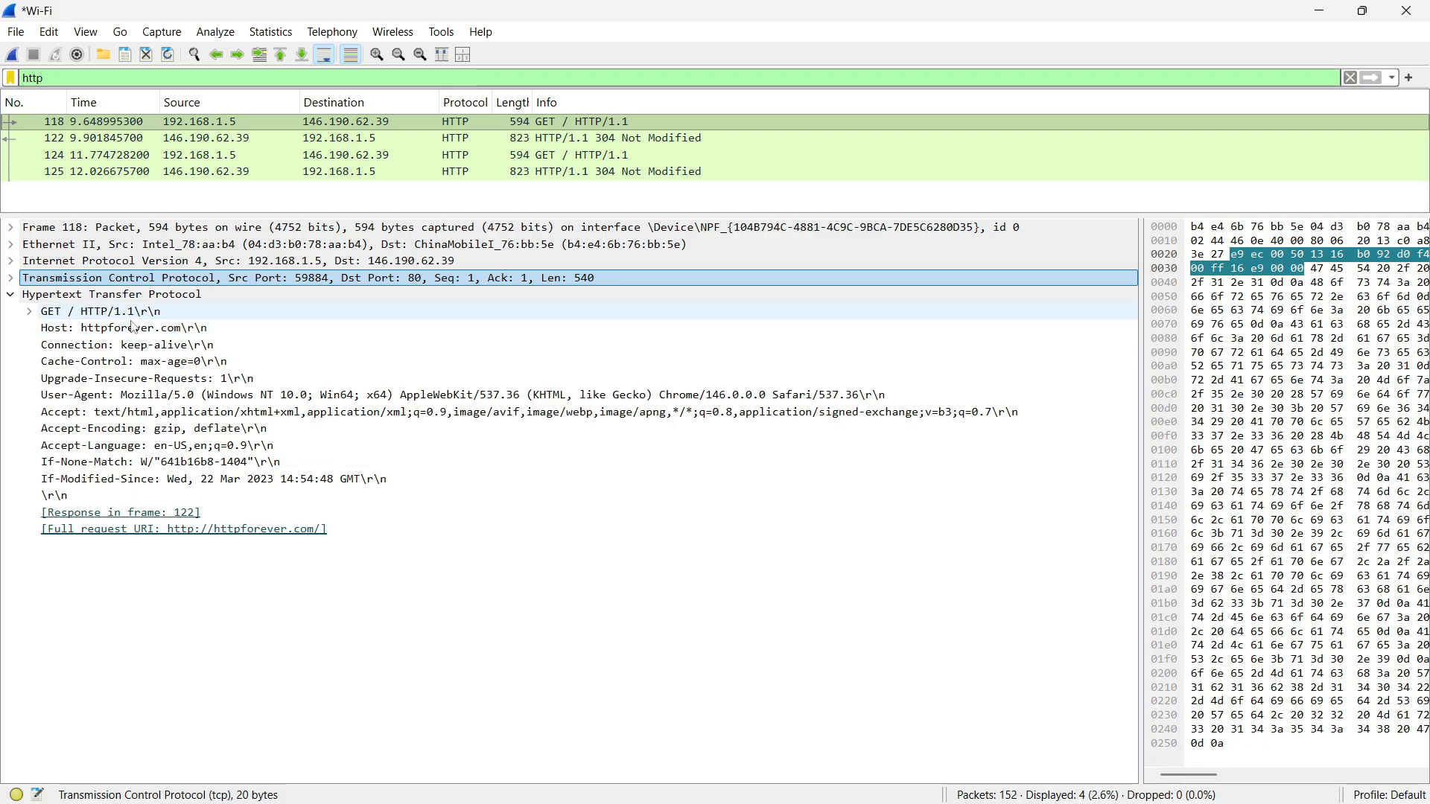
click(128, 312)
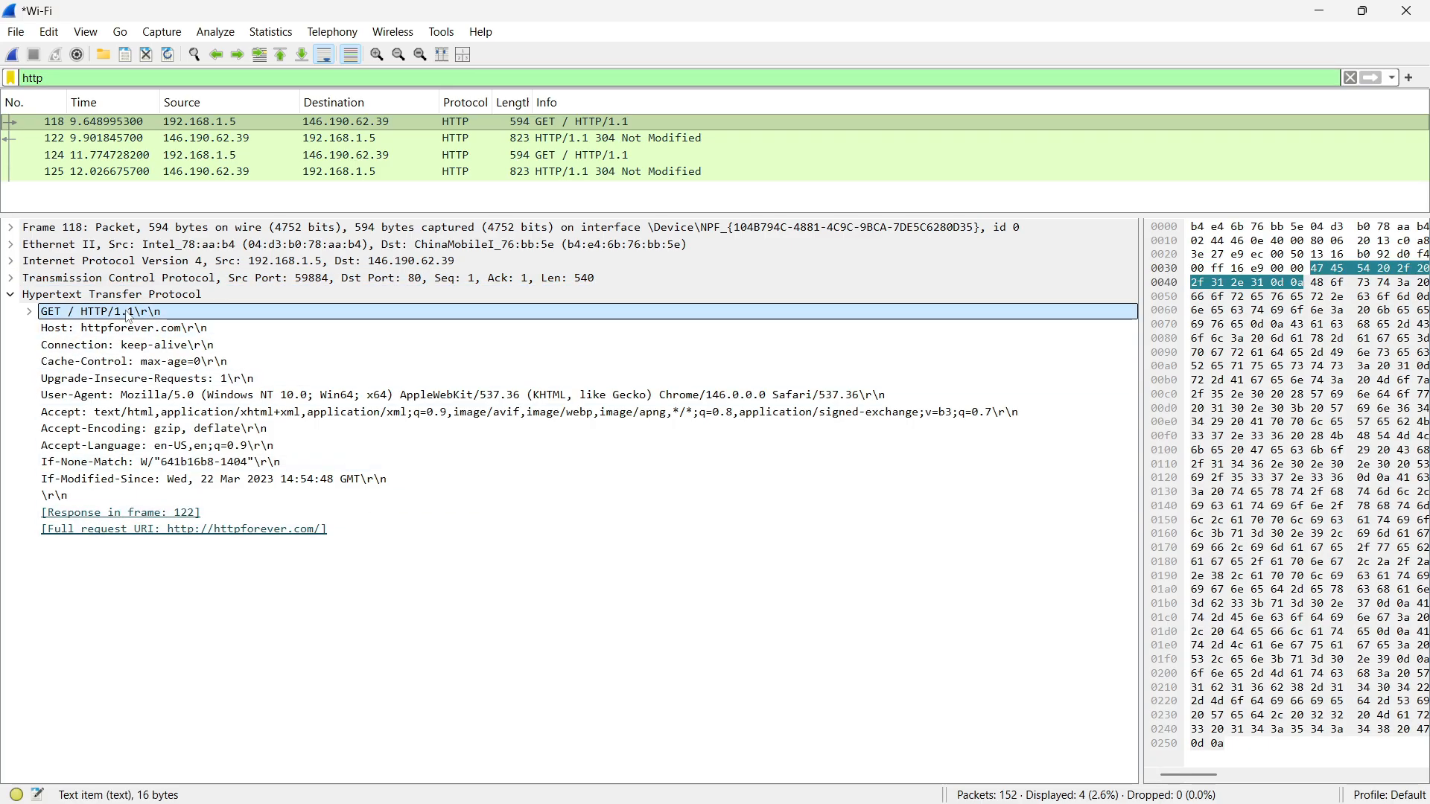
click(60, 329)
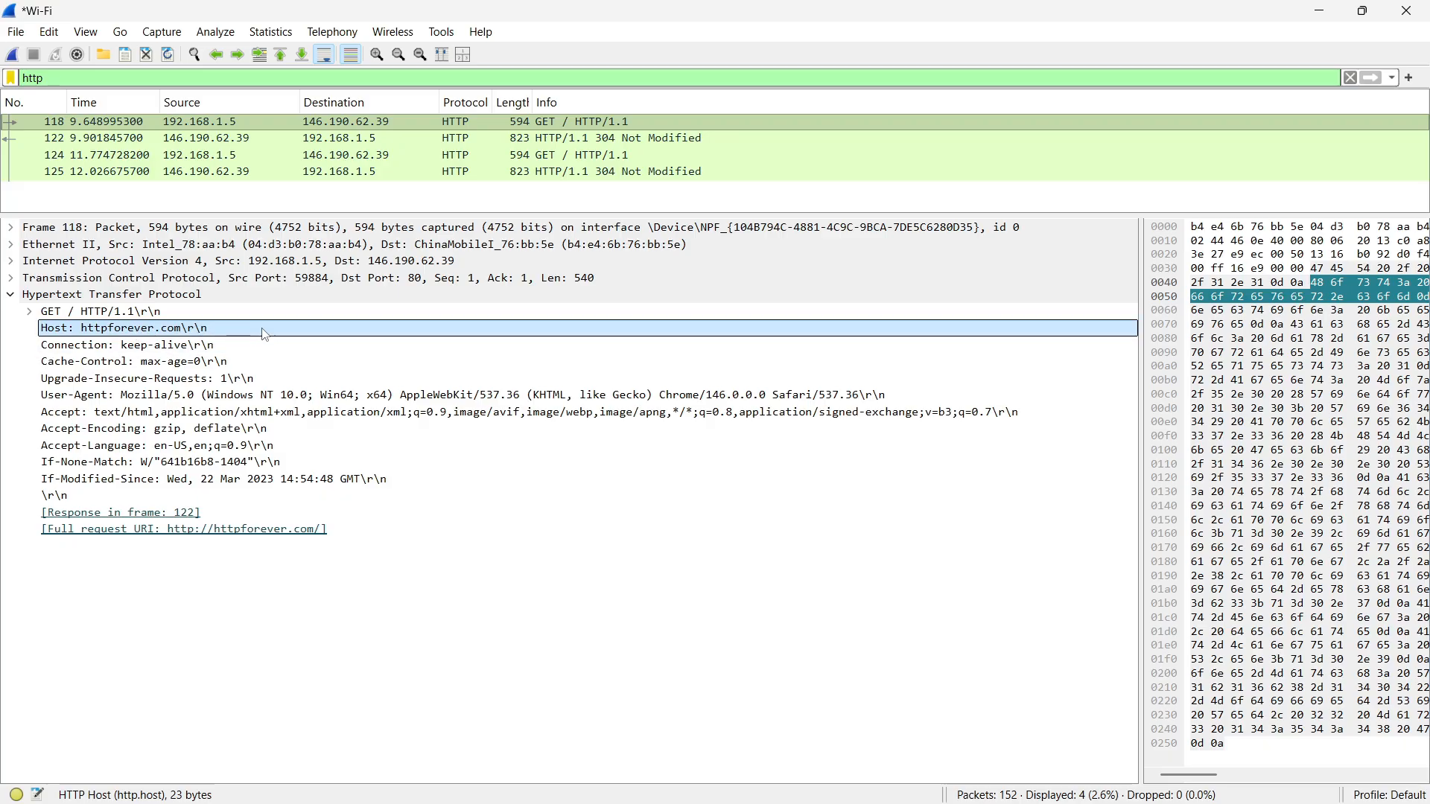
Step: Inspect the User-Agent, Accept-Language and If-None-Match headers of packet 118, and give the packet list slightly more height
click(221, 396)
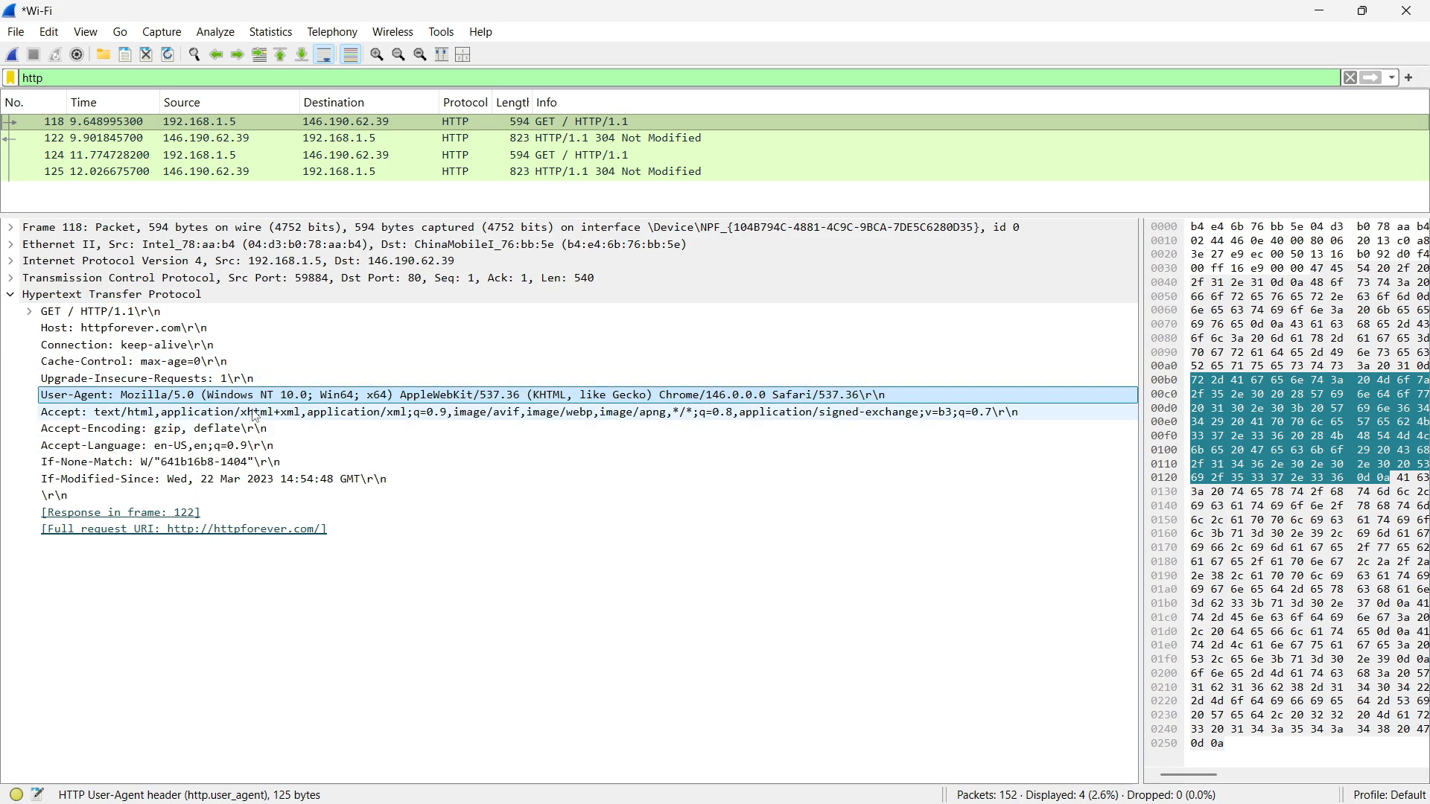
click(186, 447)
click(555, 533)
click(216, 462)
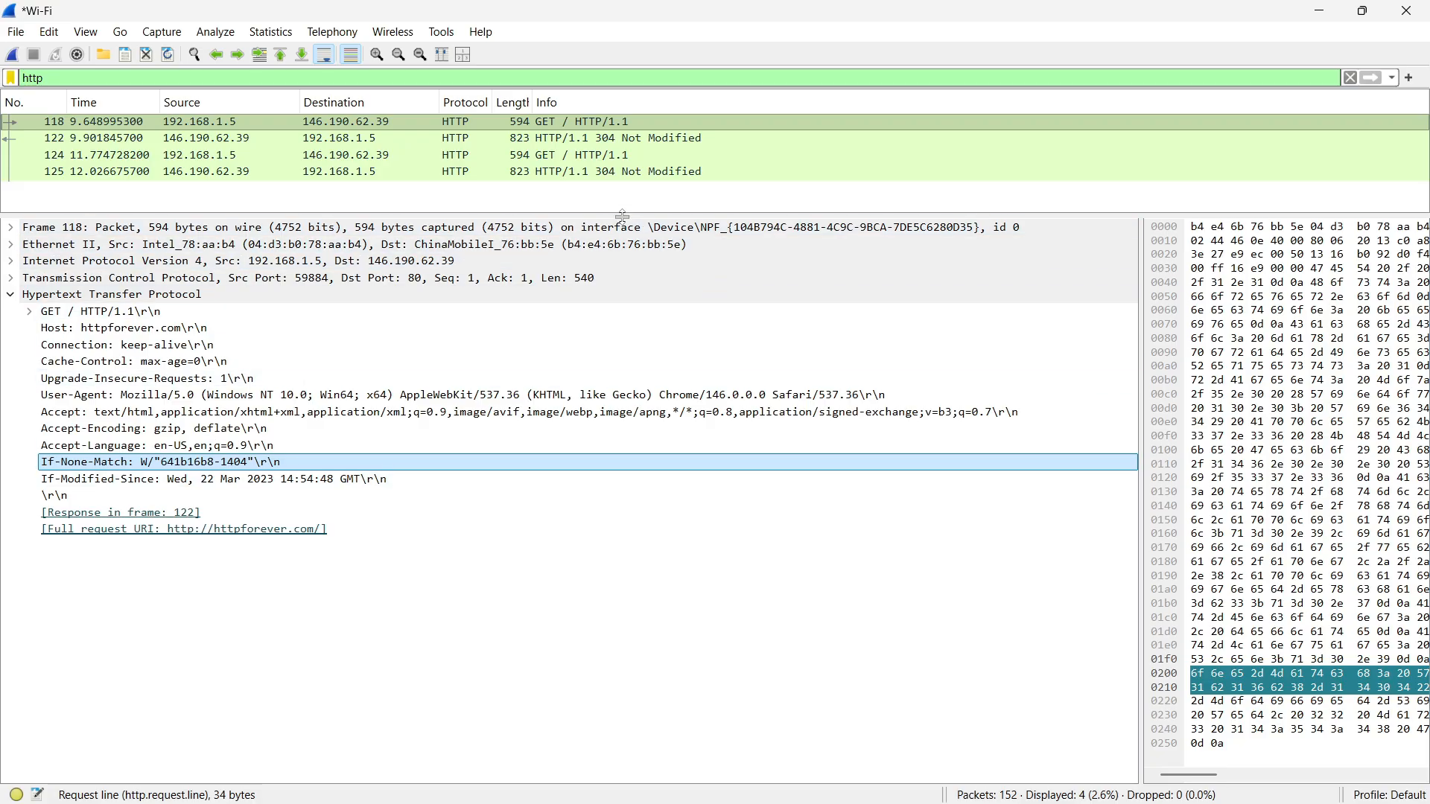
drag(648, 216, 639, 468)
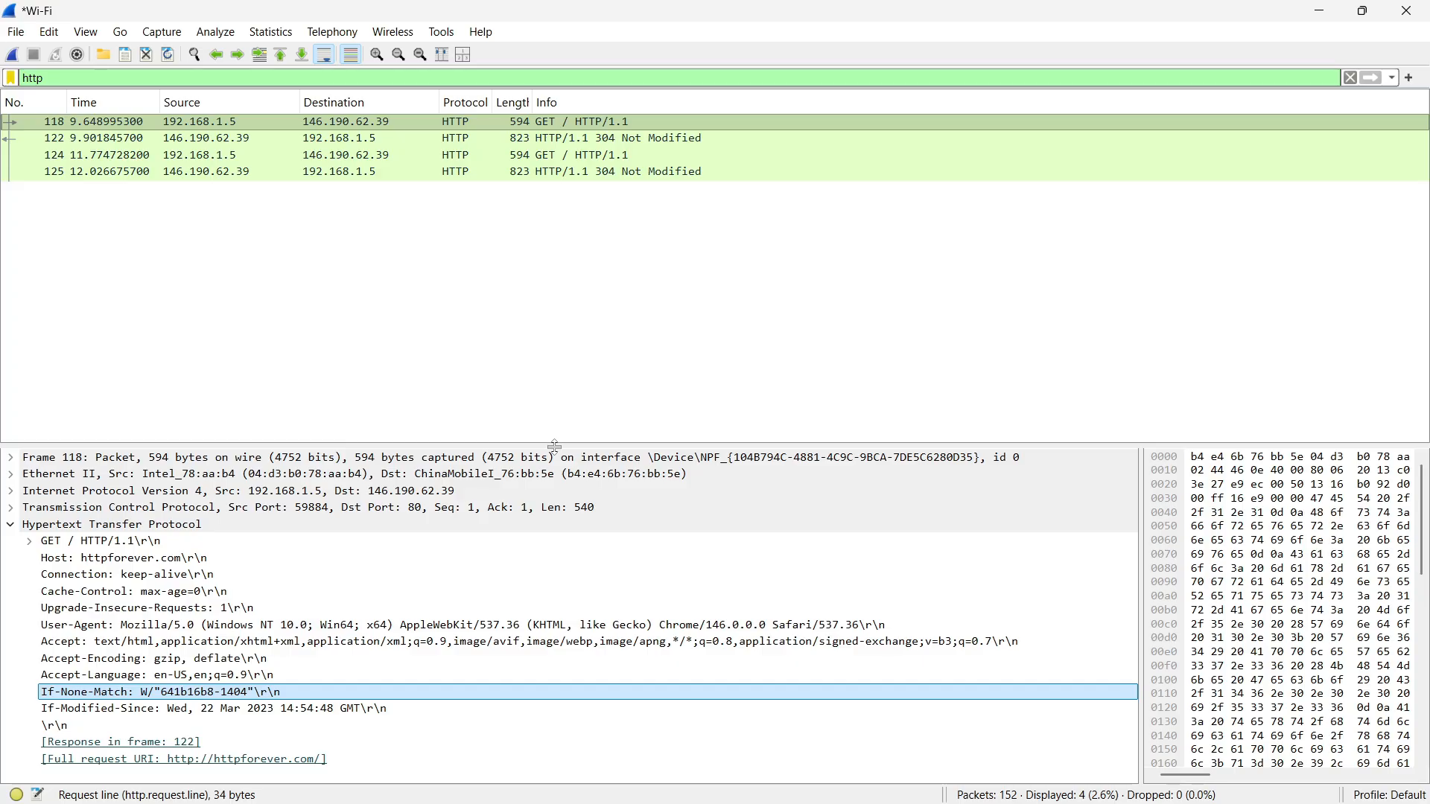
drag(554, 446, 533, 281)
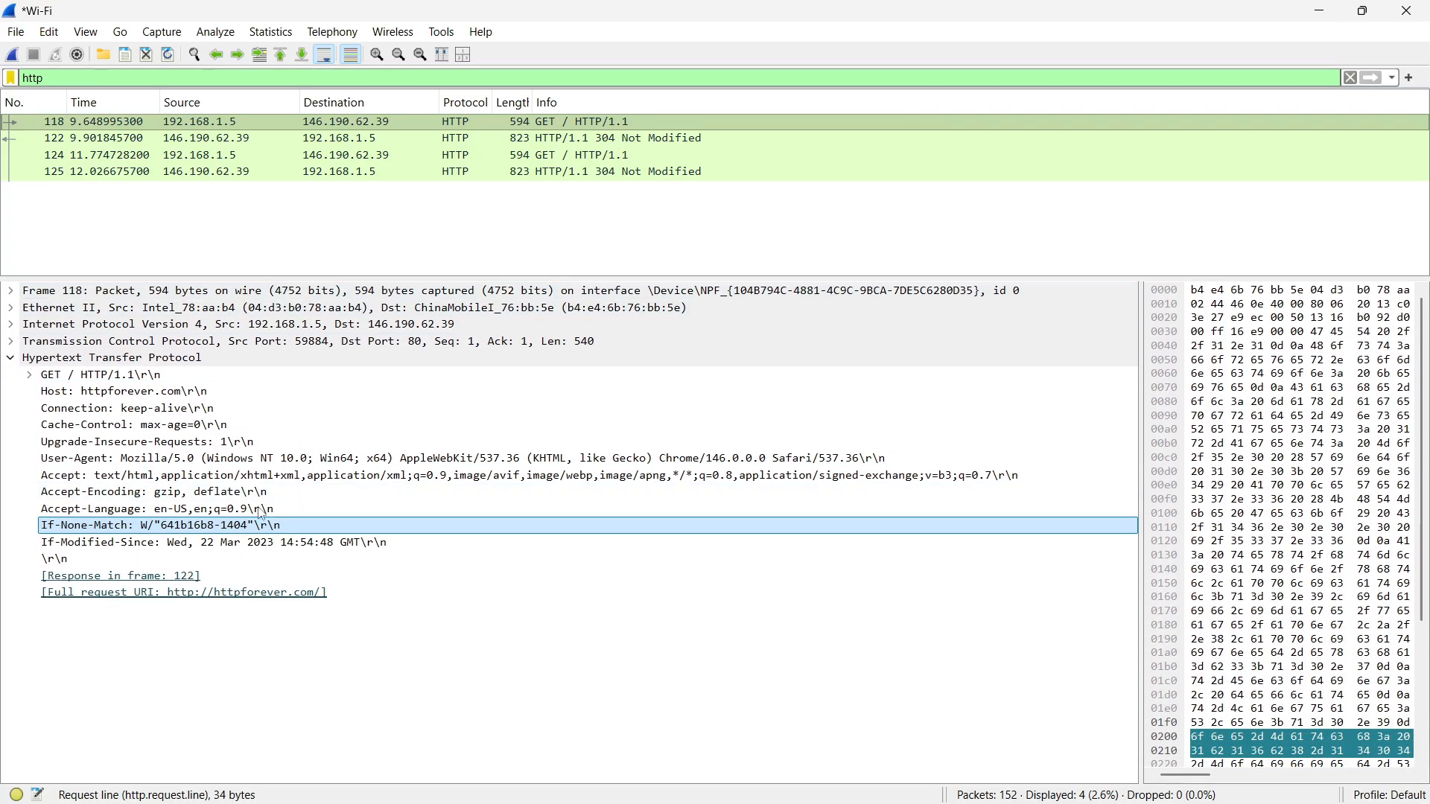
Step: Clear the http display filter, enlarge the packet list, and look through the complete unfiltered capture
click(1349, 77)
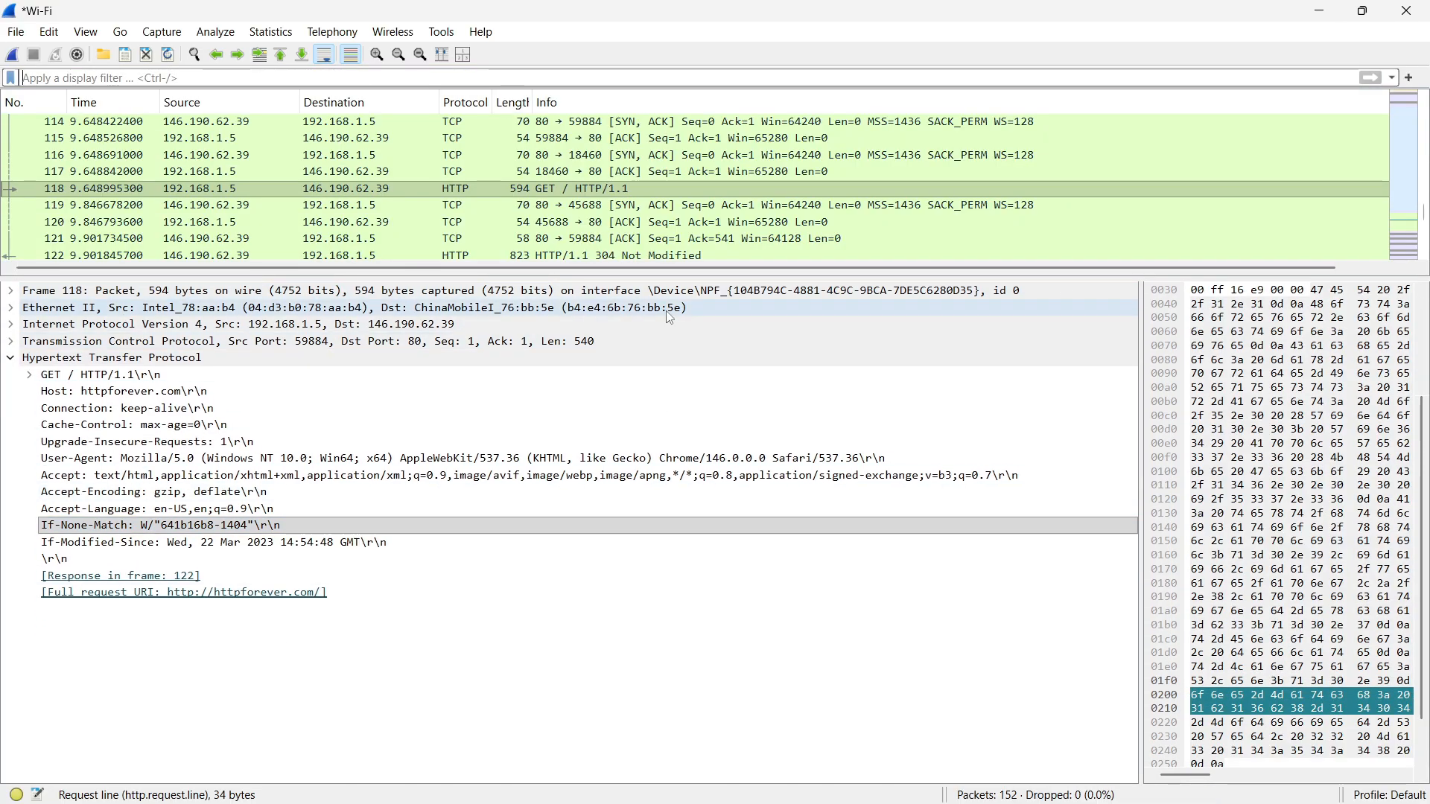
drag(631, 278, 655, 636)
scroll(553, 452, down, 2)
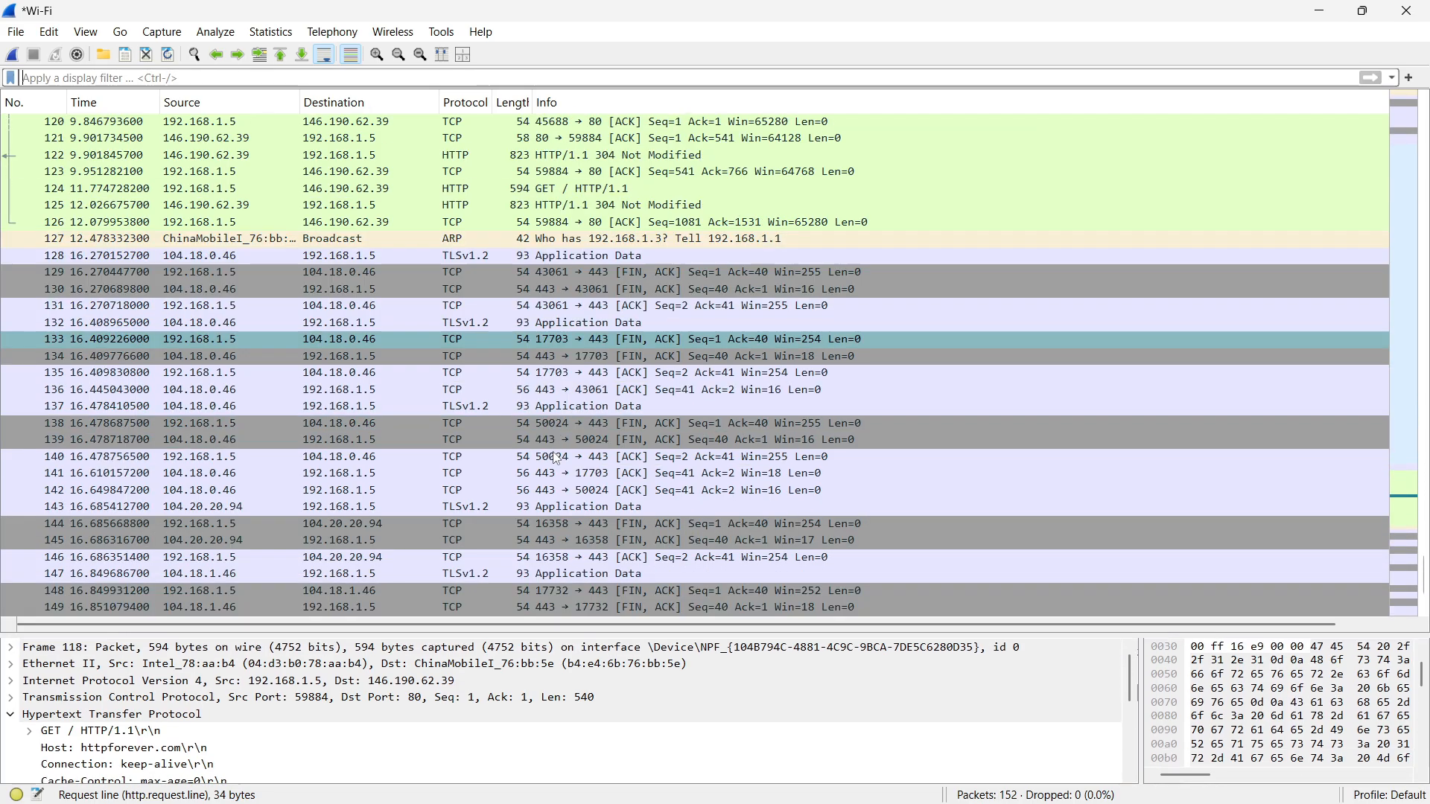
scroll(557, 458, up, 14)
scroll(815, 486, down, 14)
scroll(771, 339, up, 18)
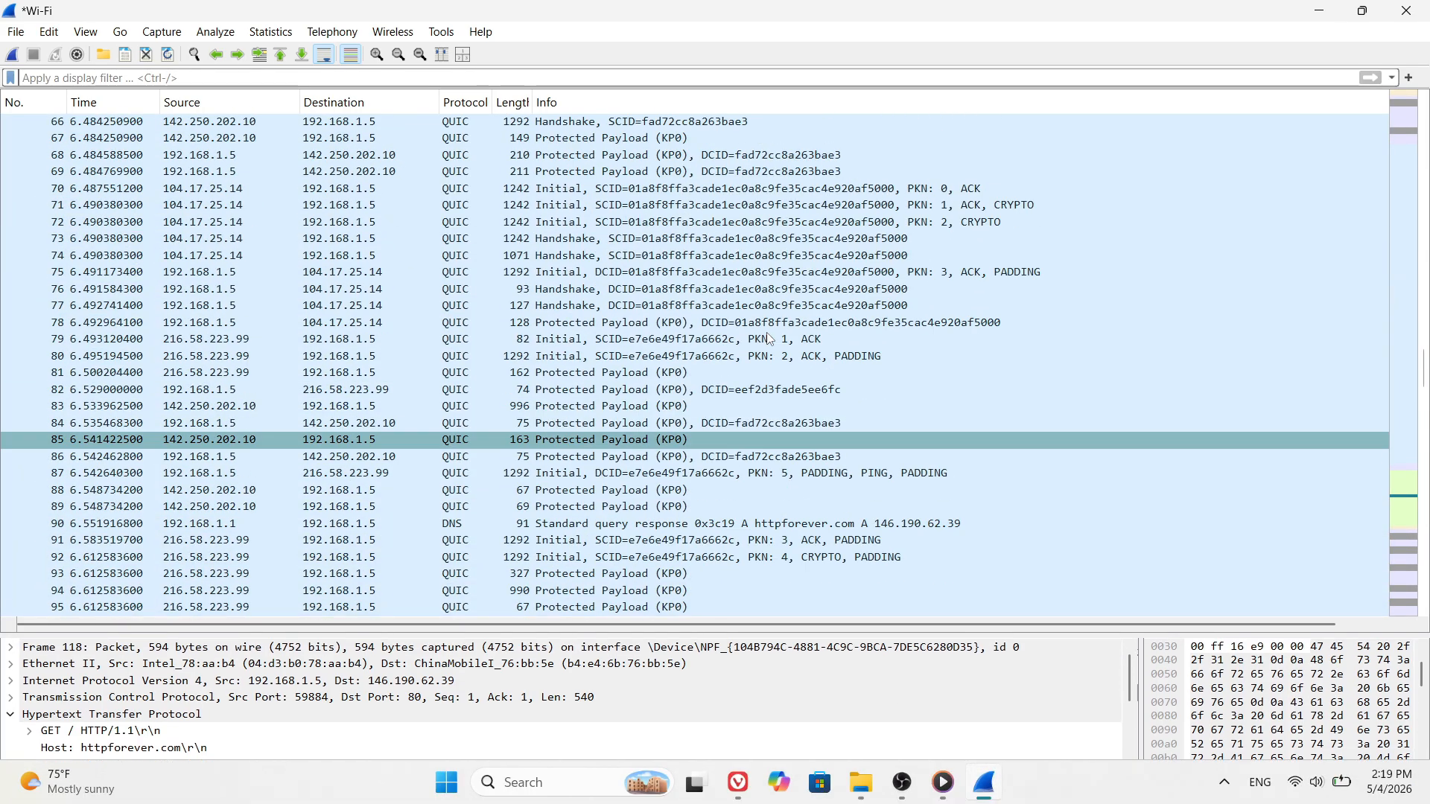
scroll(736, 302, down, 19)
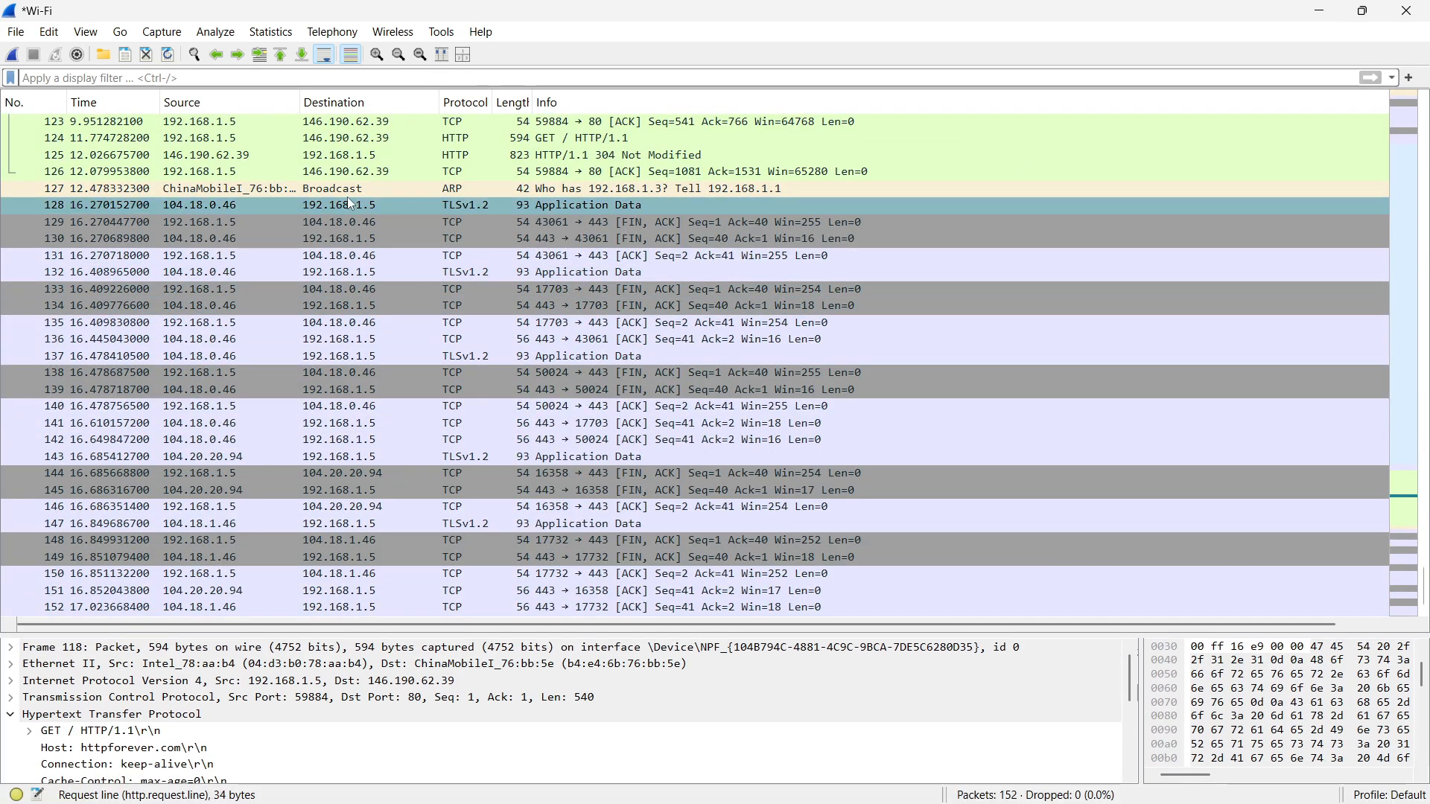
Step: Apply the http display filter again and enlarge the packet details area
click(272, 77)
text(htt)
click(58, 97)
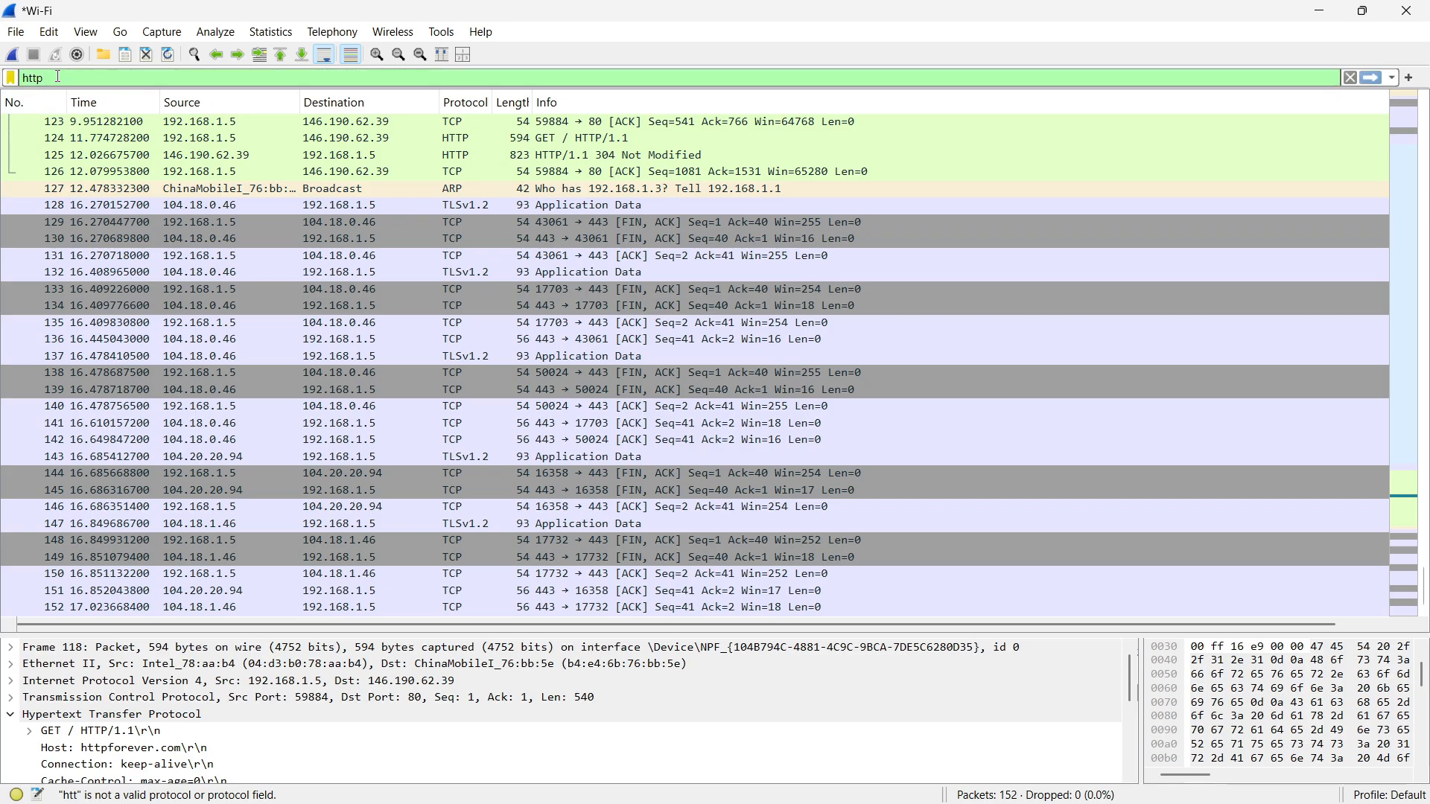
key(Return)
drag(345, 634, 420, 245)
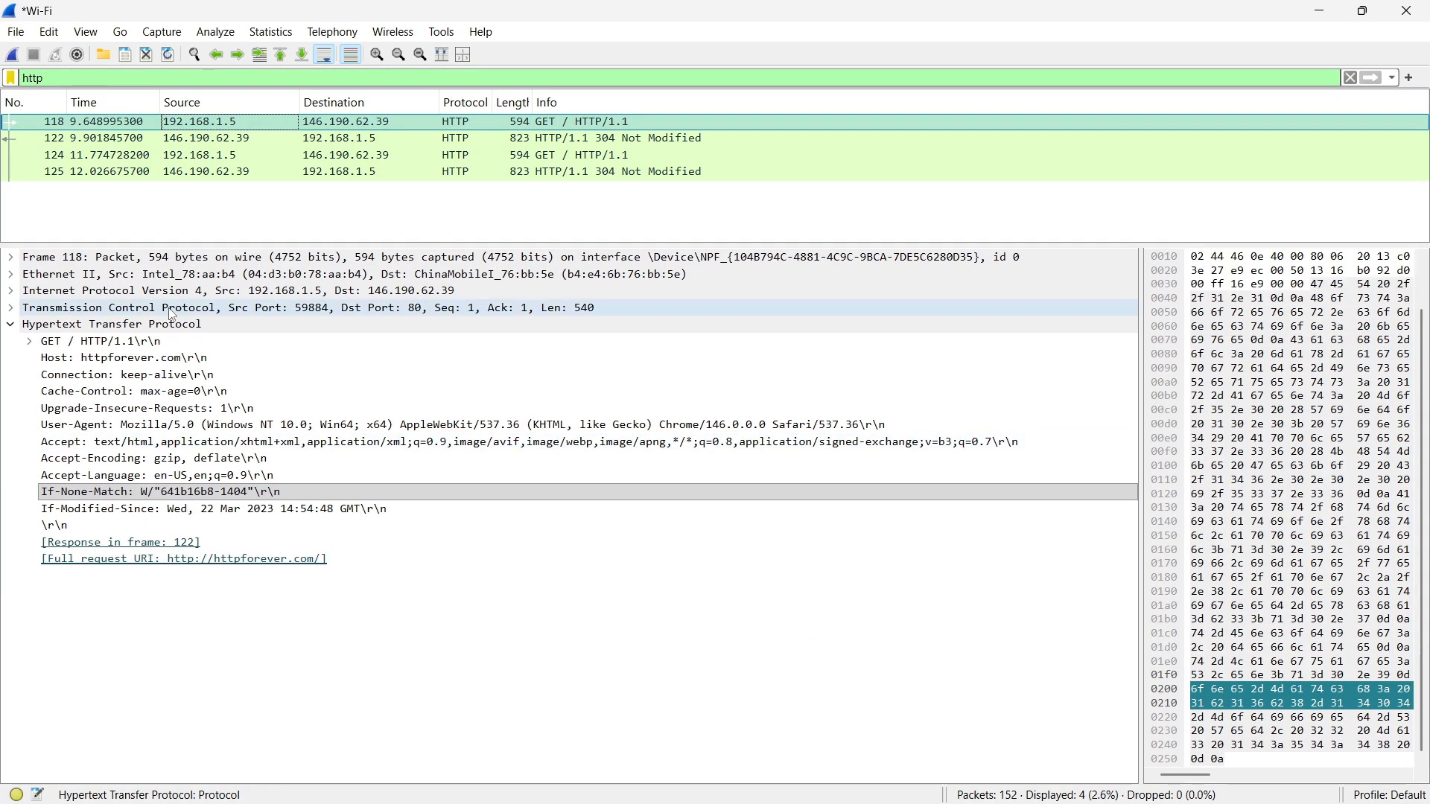
Step: Expand Internet Protocol Version 4 and Transmission Control Protocol in packet 118 and review their fields
click(30, 307)
click(24, 292)
click(10, 307)
click(11, 291)
scroll(318, 412, down, 9)
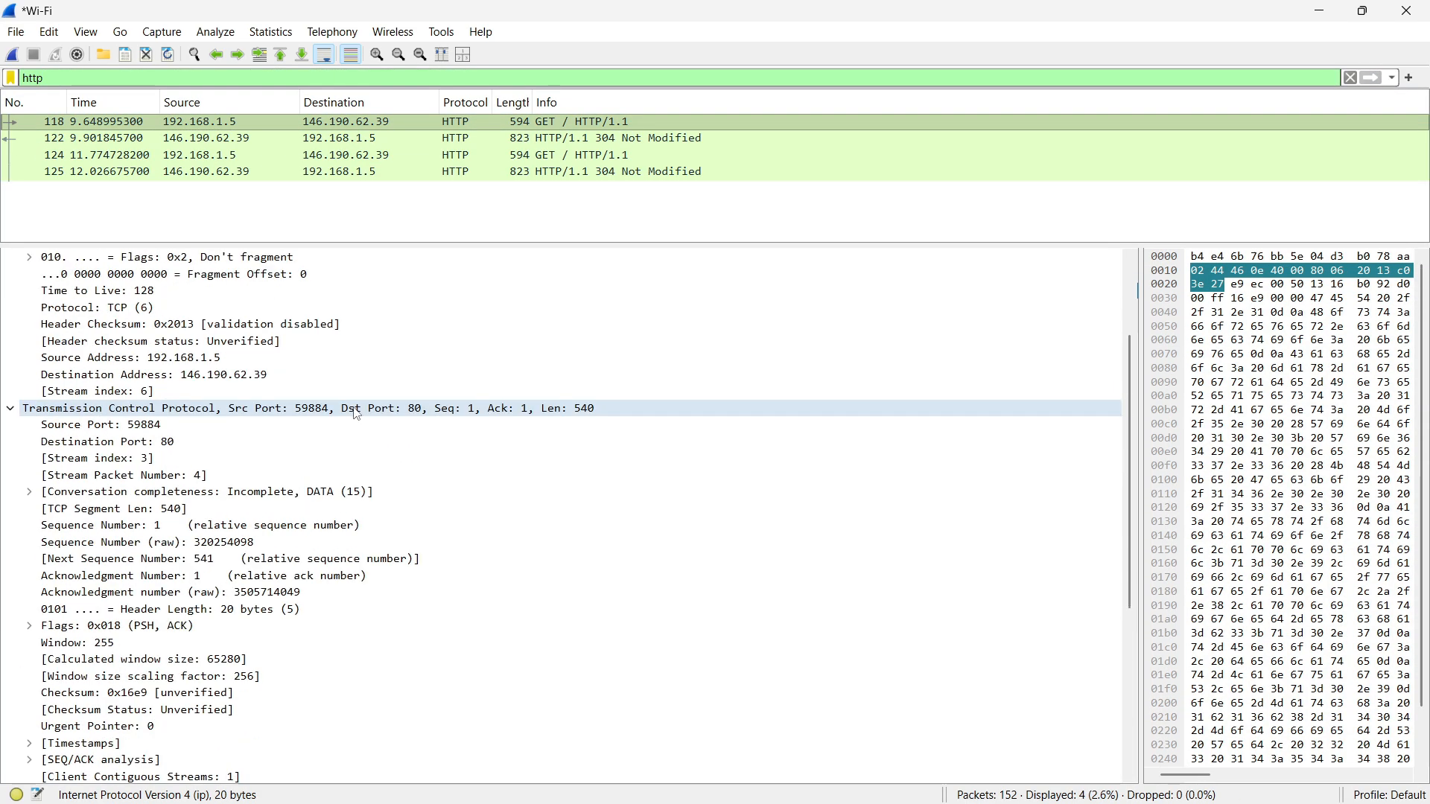
scroll(357, 336, up, 9)
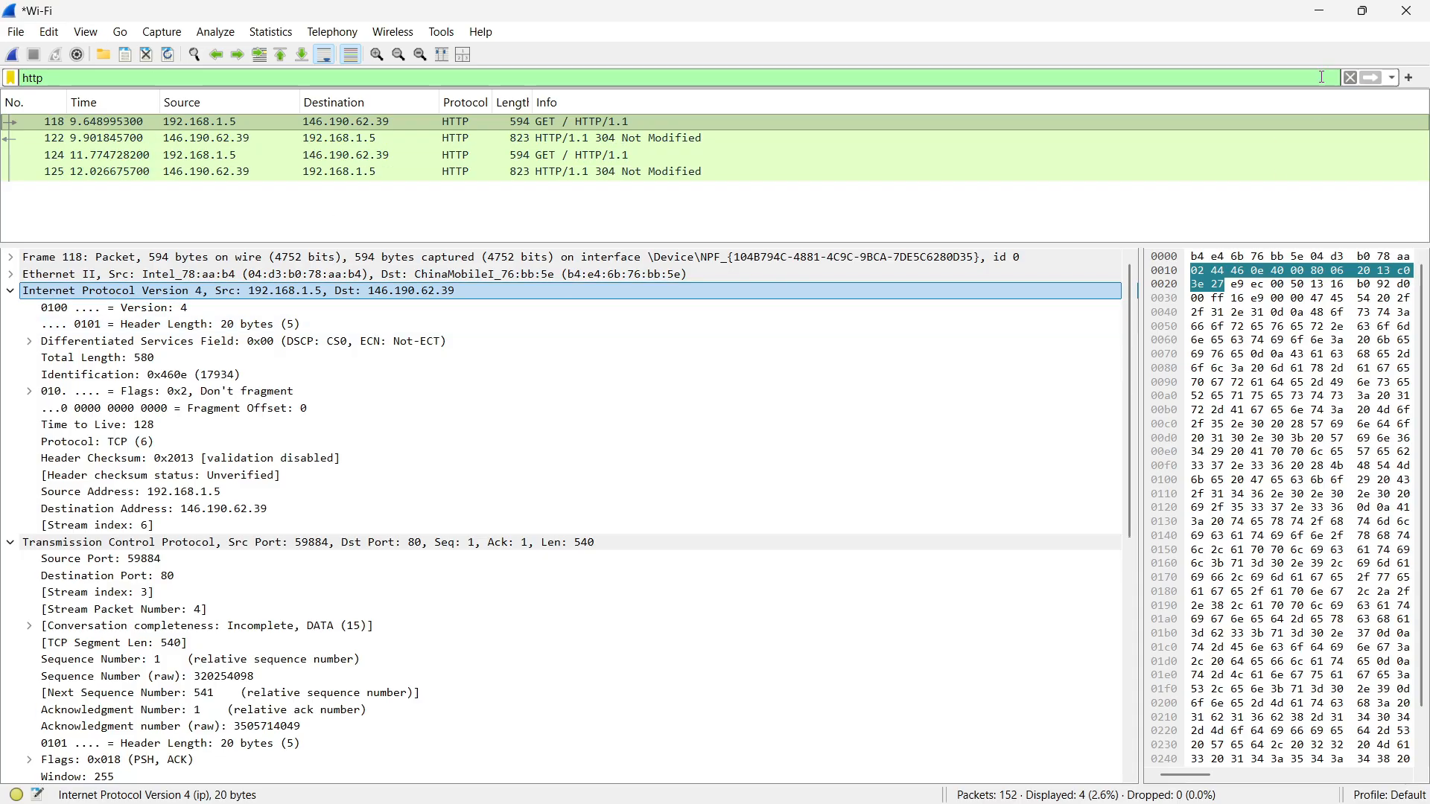
Step: Remove the http display filter and enlarge the packet list to about half of the window
click(1350, 77)
scroll(309, 319, down, 5)
scroll(309, 319, down, 4)
scroll(372, 321, up, 2)
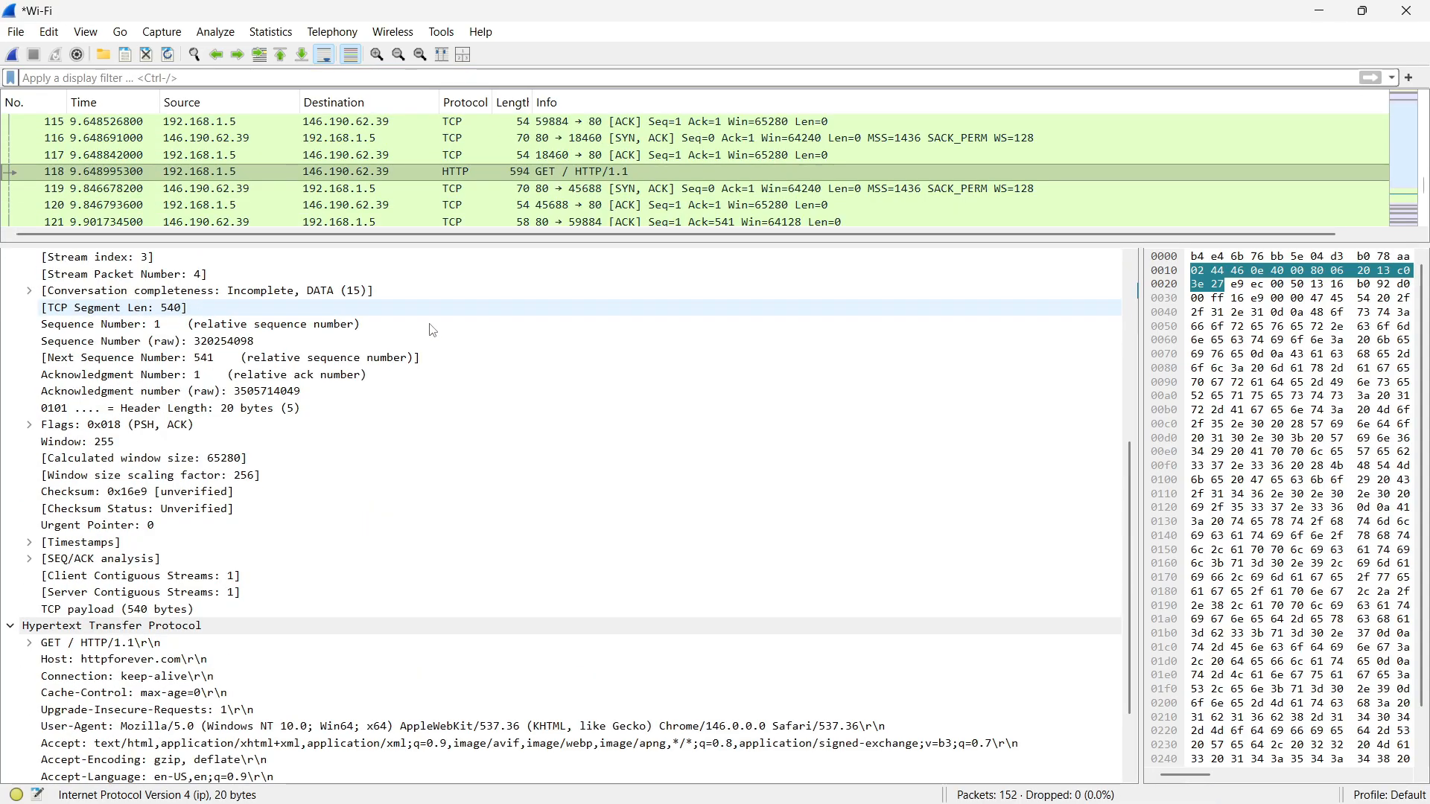
click(1270, 254)
drag(1117, 248, 1117, 551)
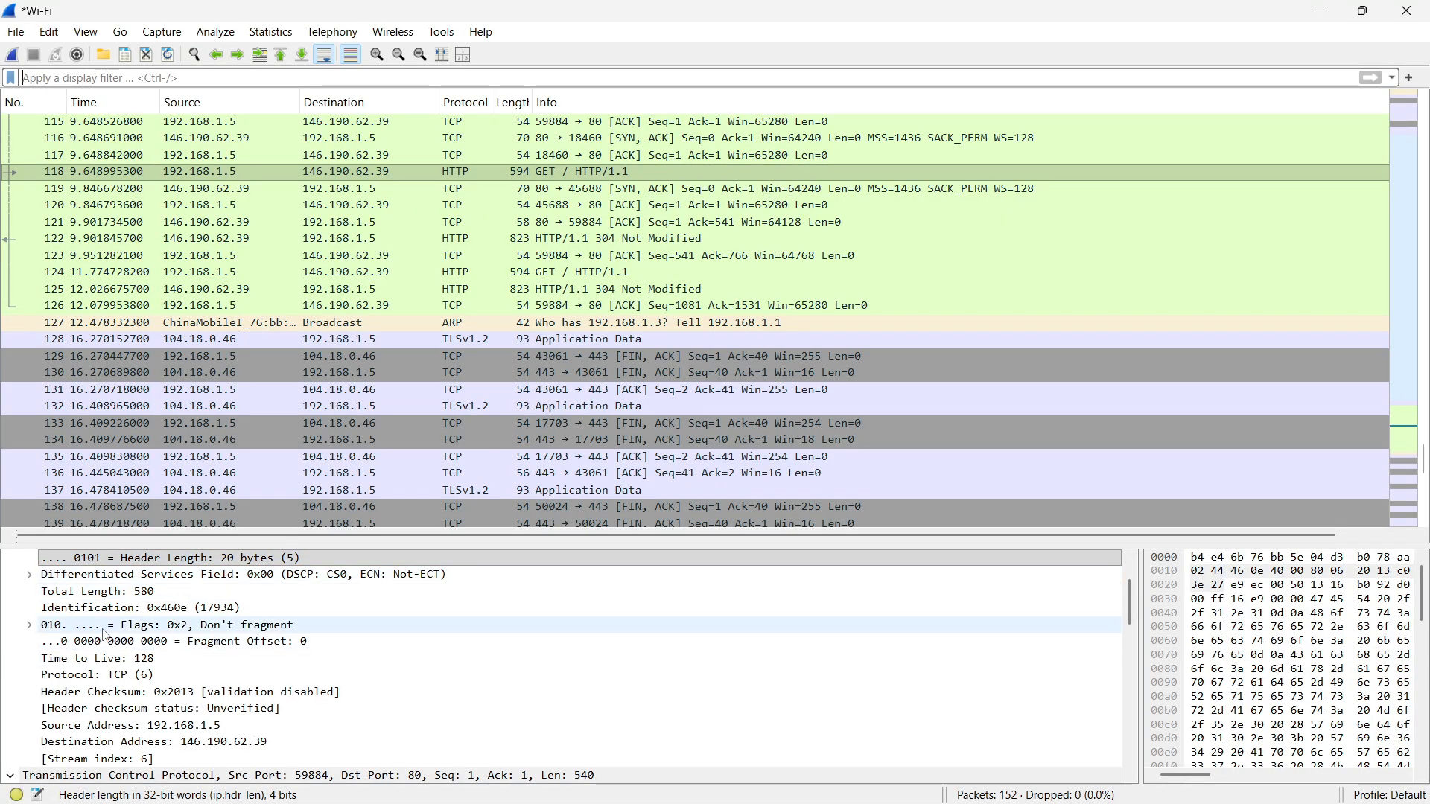
Step: Collapse the Internet Protocol Version 4, Transmission Control Protocol and Hypertext Transfer Protocol sections, and view the end of the packet list
scroll(7, 656, up, 2)
click(11, 591)
click(10, 608)
click(11, 625)
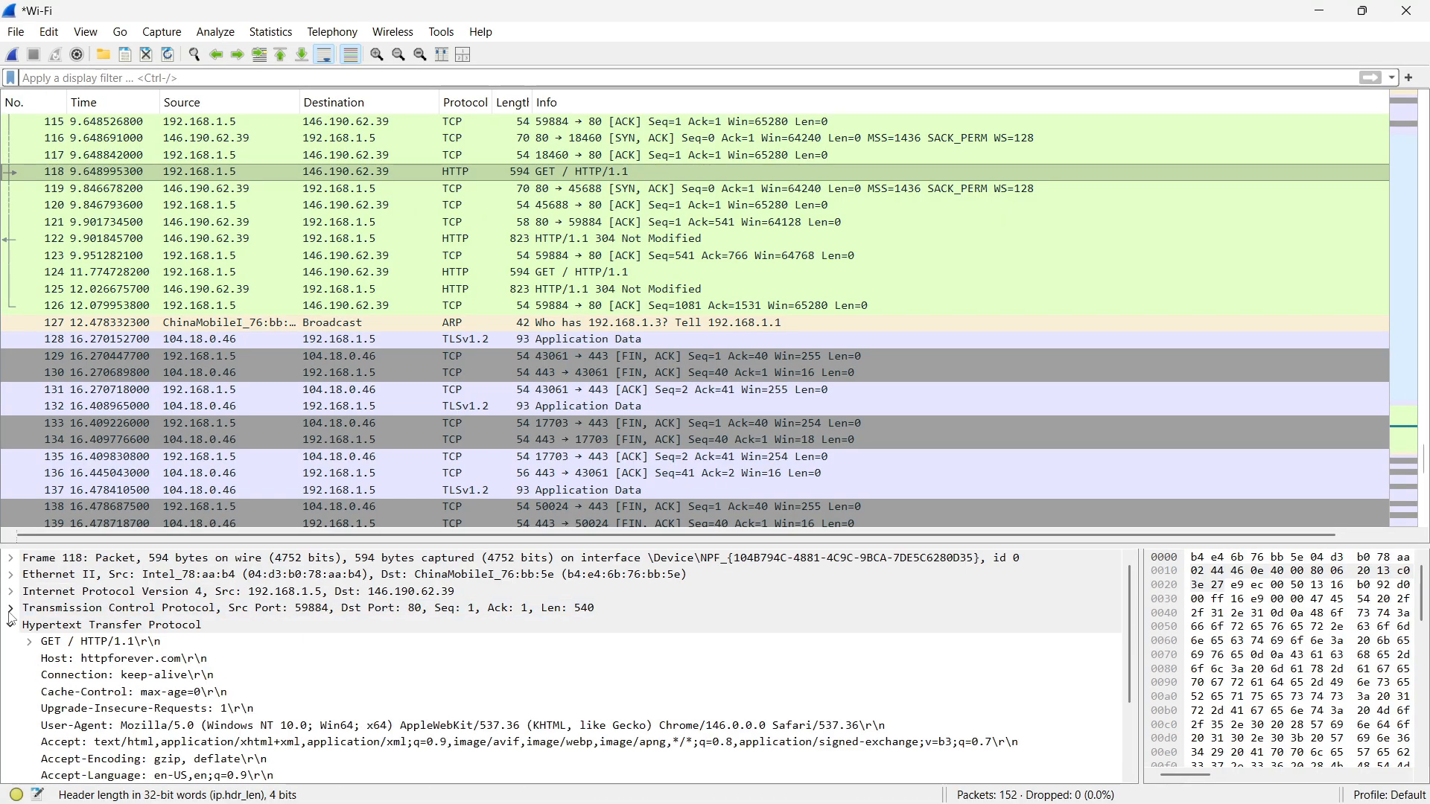
click(10, 625)
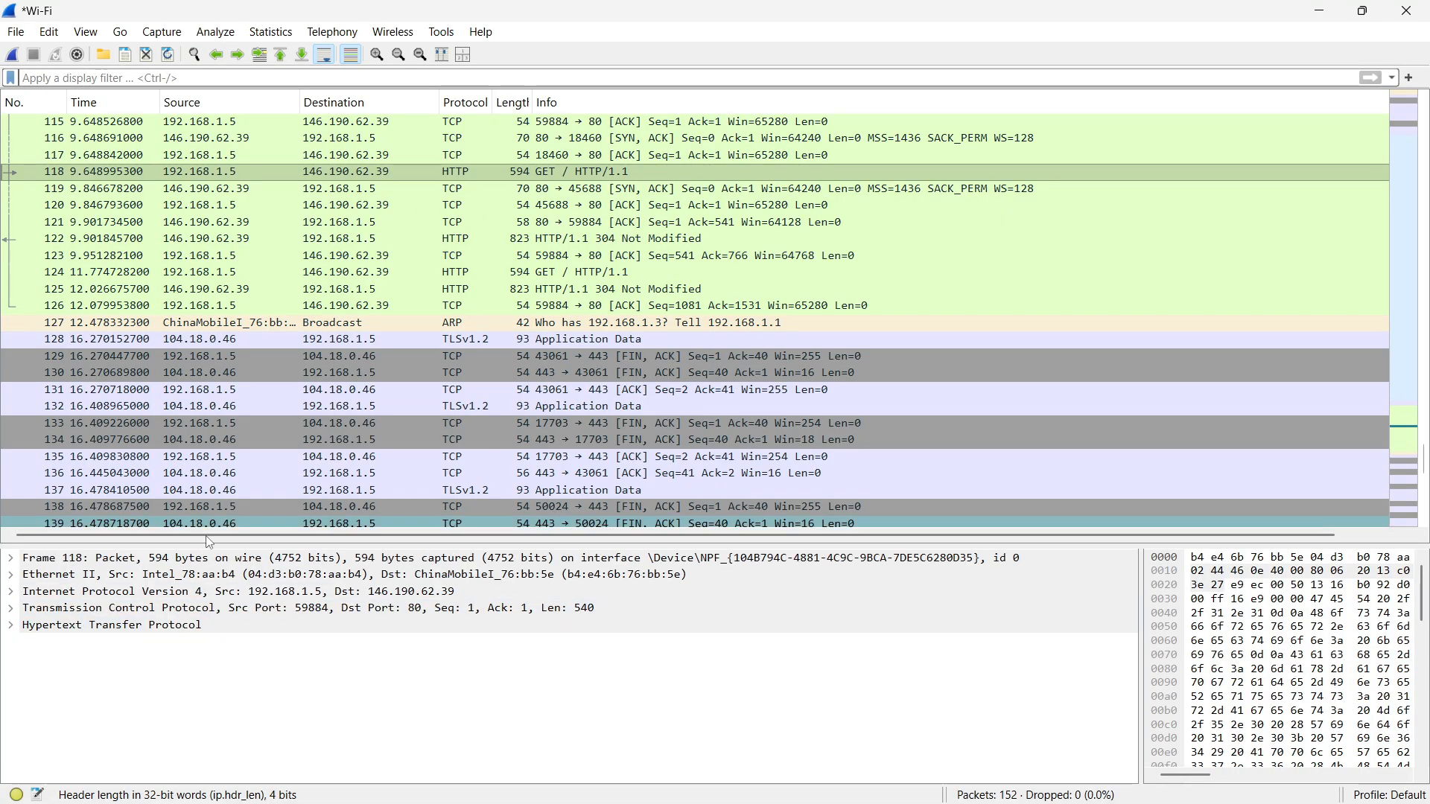
scroll(1122, 247, down, 3)
scroll(1119, 230, down, 2)
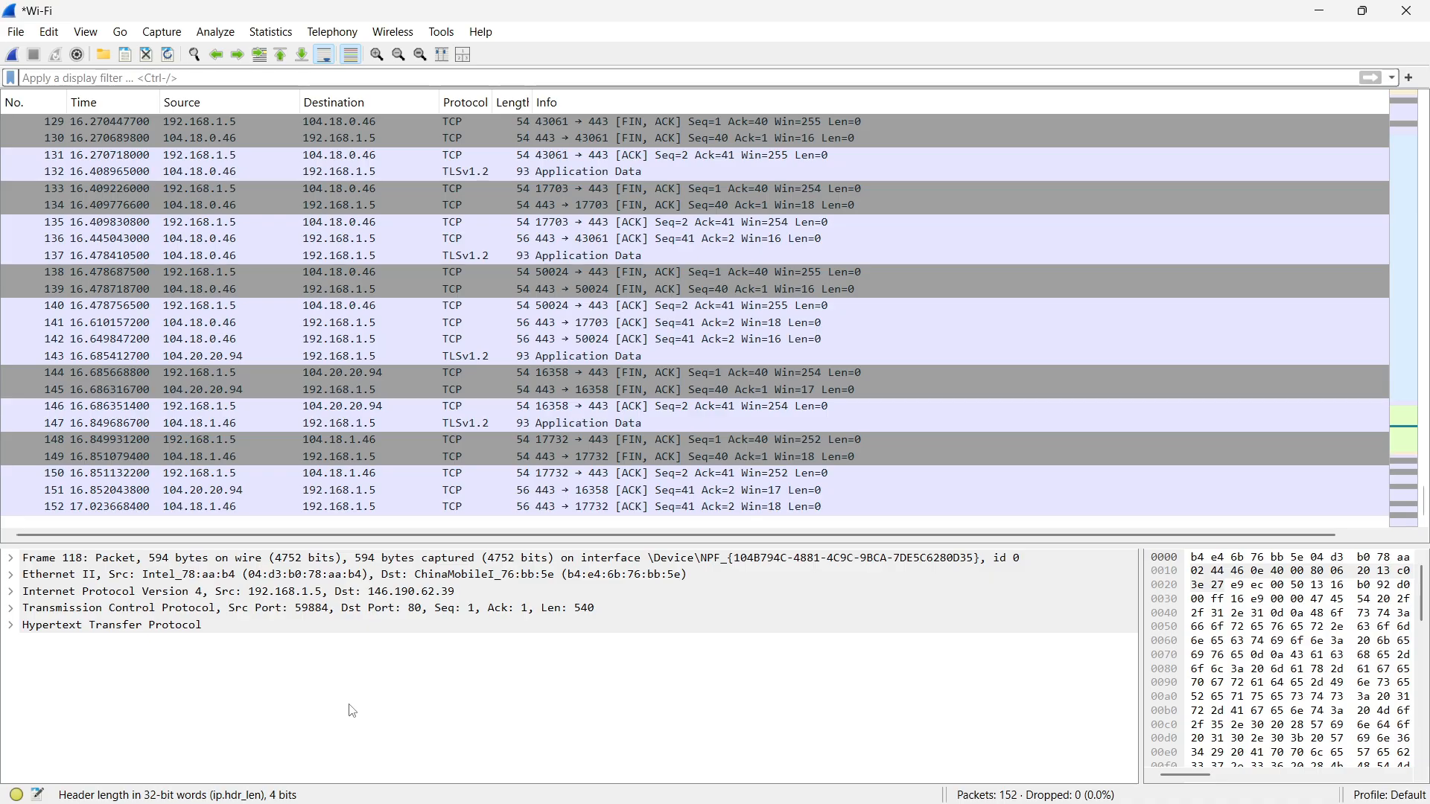
Step: Switch to the Windows desktop, refresh it, and move the Wireshark shortcut to the desktop's upper-left corner
key(super+d)
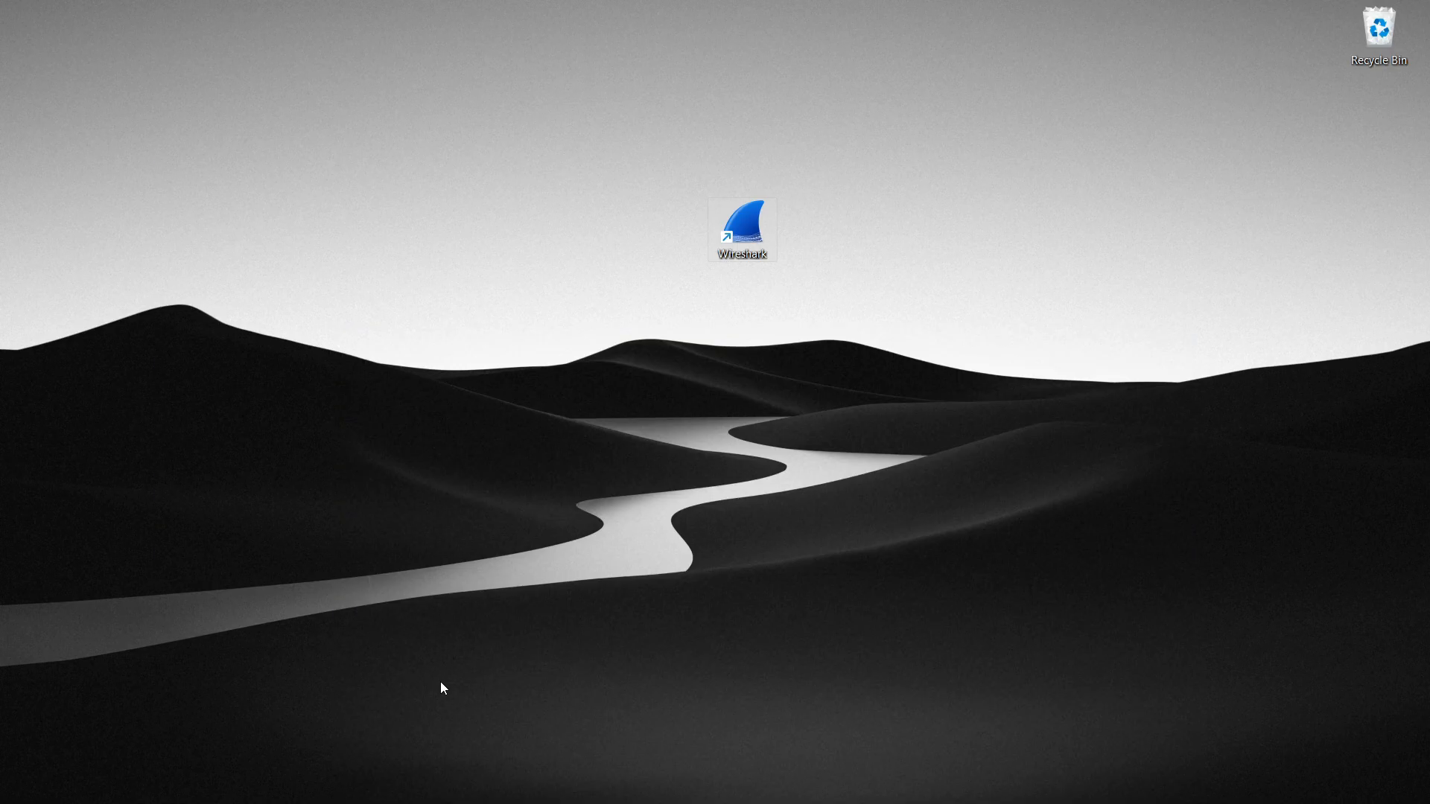
right_click(310, 196)
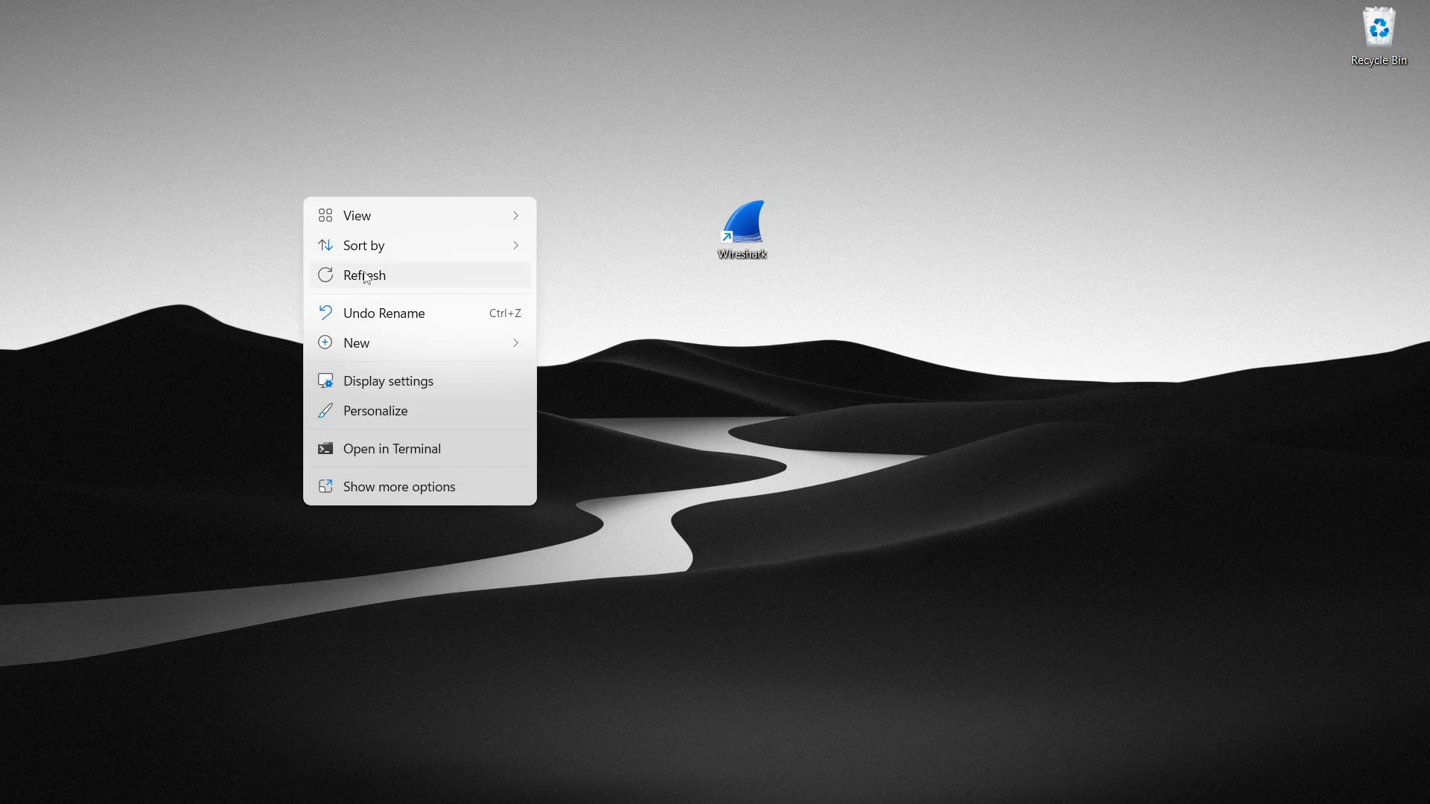
click(363, 274)
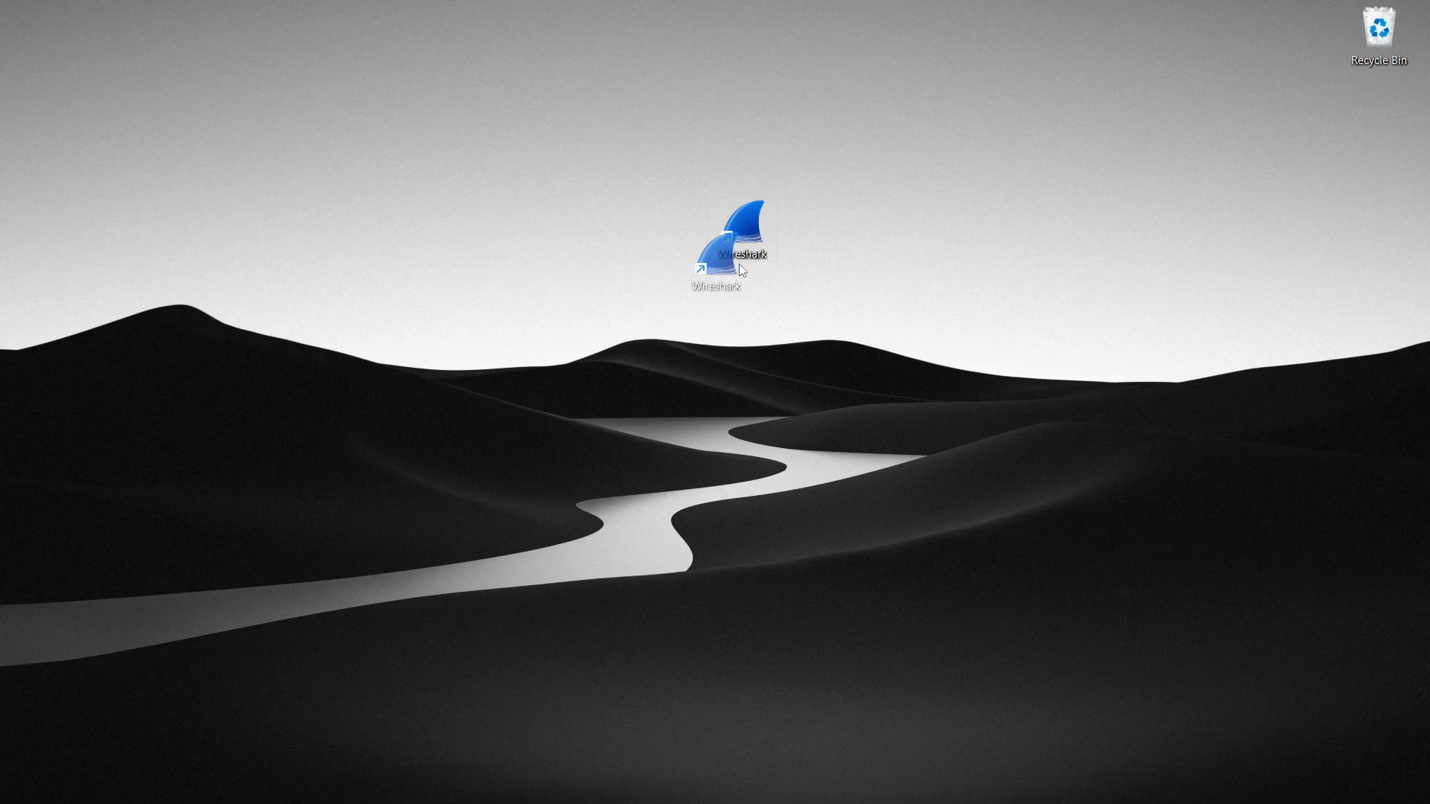
drag(739, 264, 718, 304)
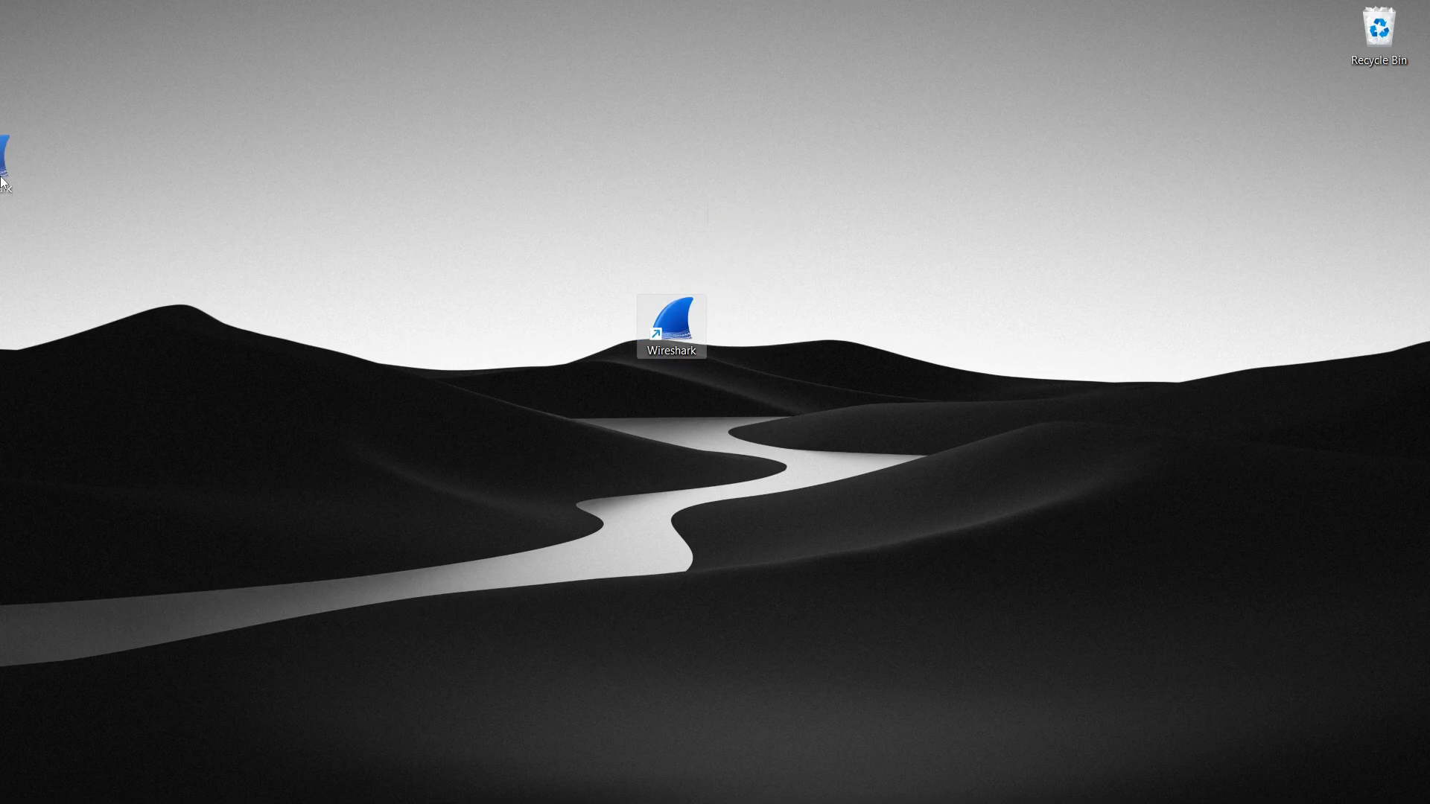
drag(60, 34, 61, 36)
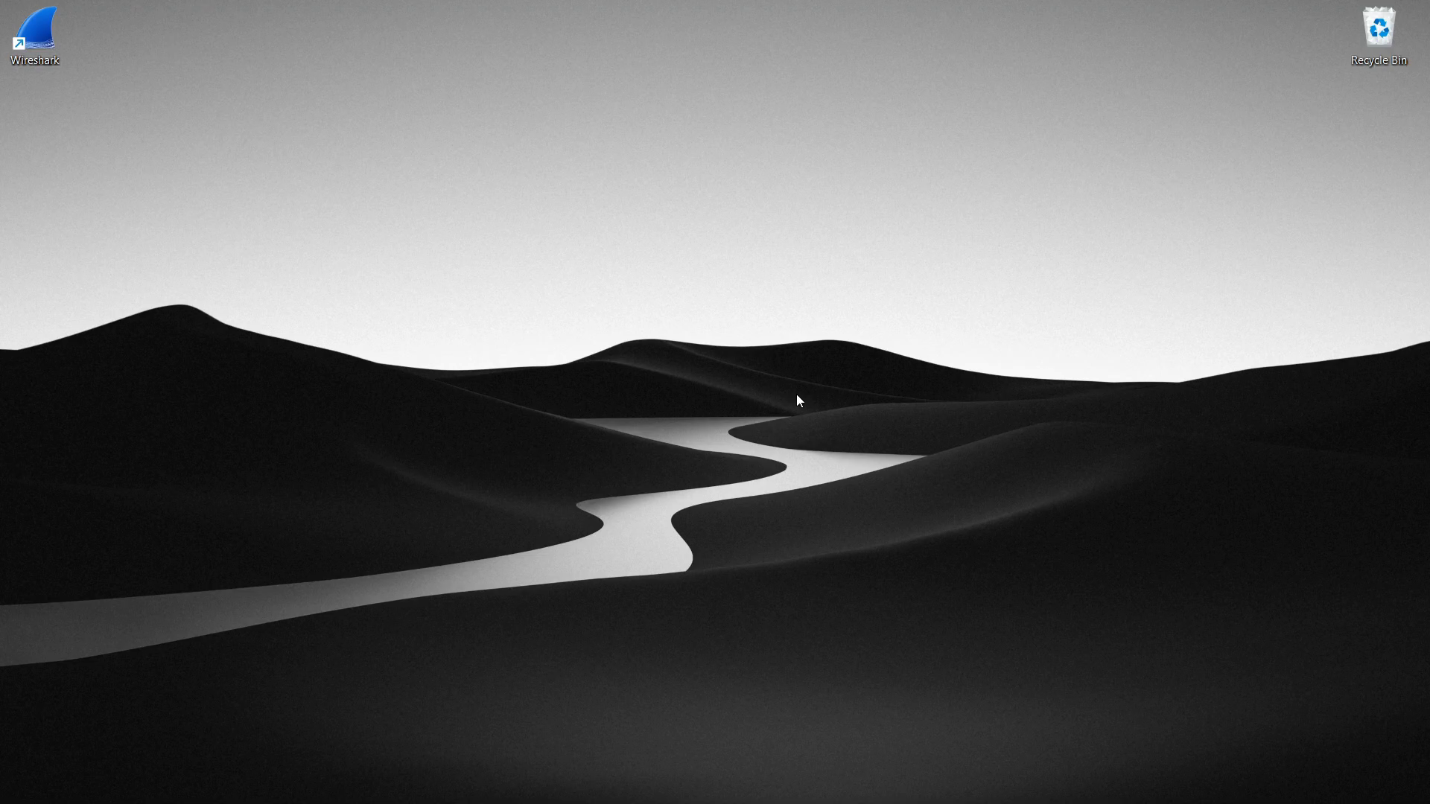